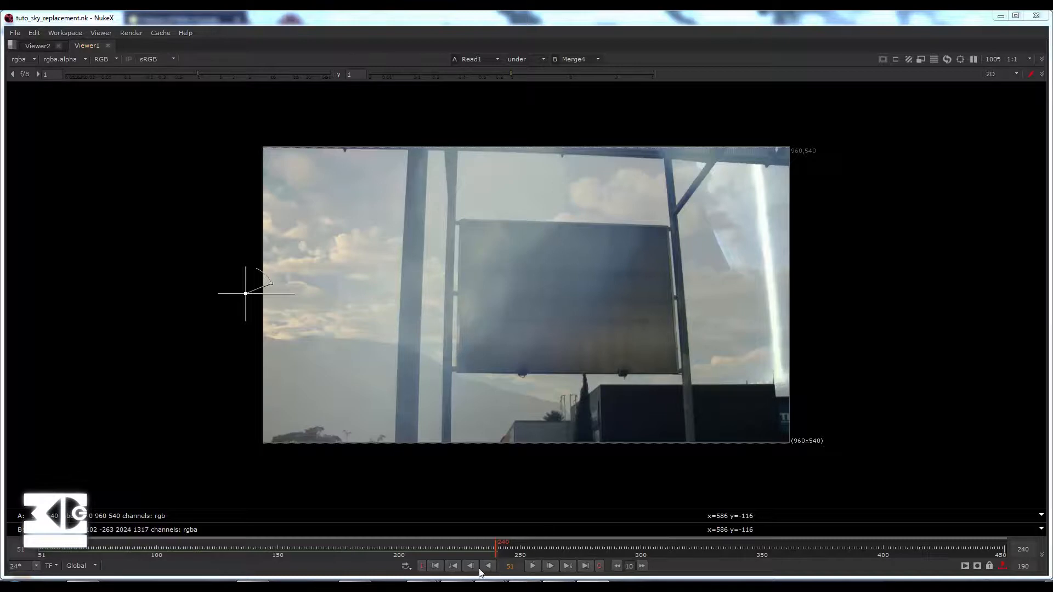
# Step: Play back the finished sky replacement shot, stop it, and bring its node graph into view
pyautogui.click(531, 565)
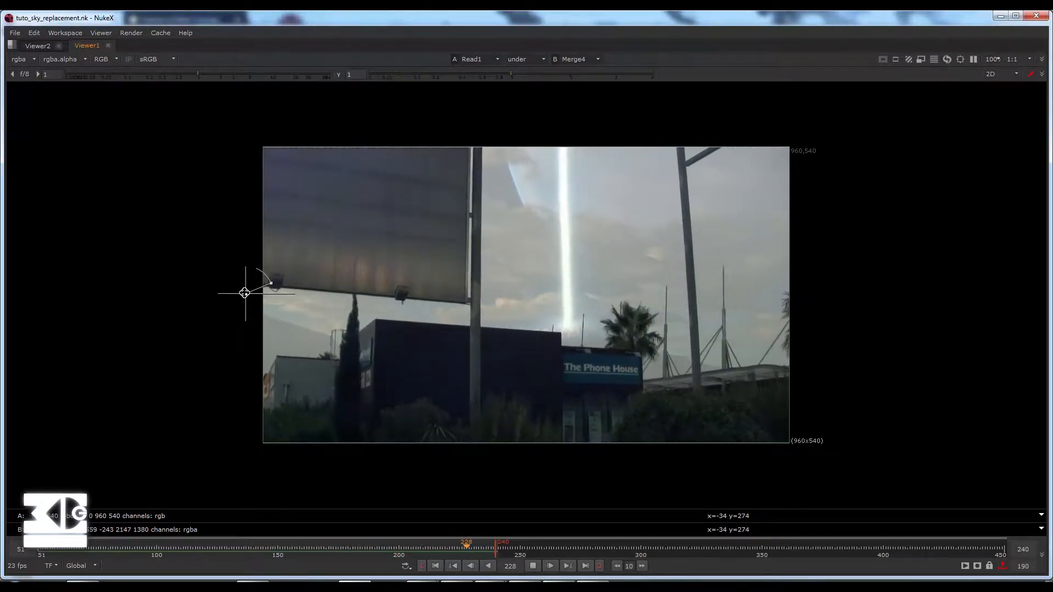
pyautogui.moveTo(246, 294); pyautogui.dragTo(201, 300)
pyautogui.click(529, 563)
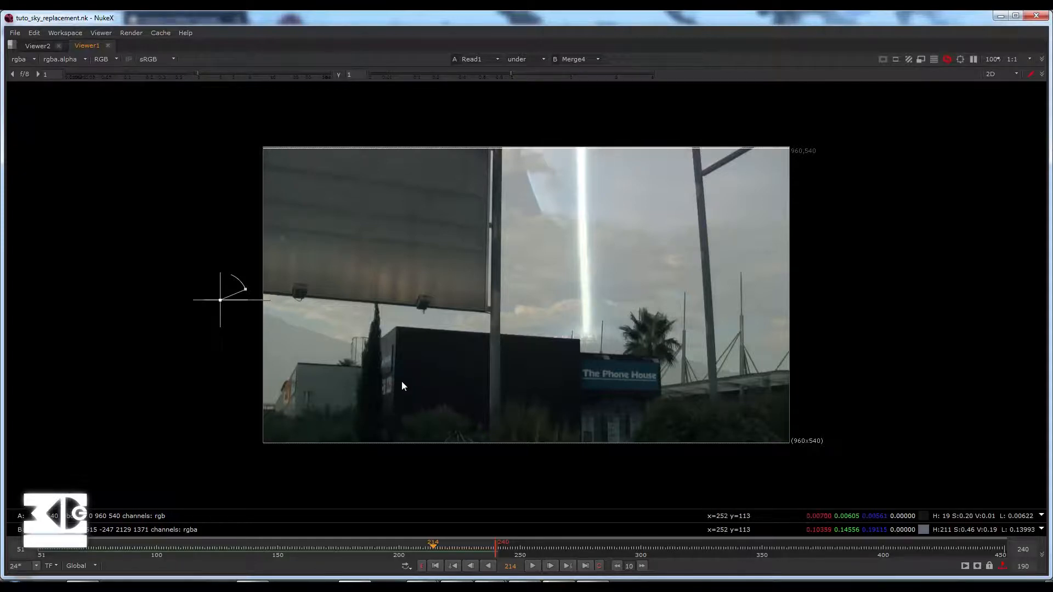
pyautogui.press('space')
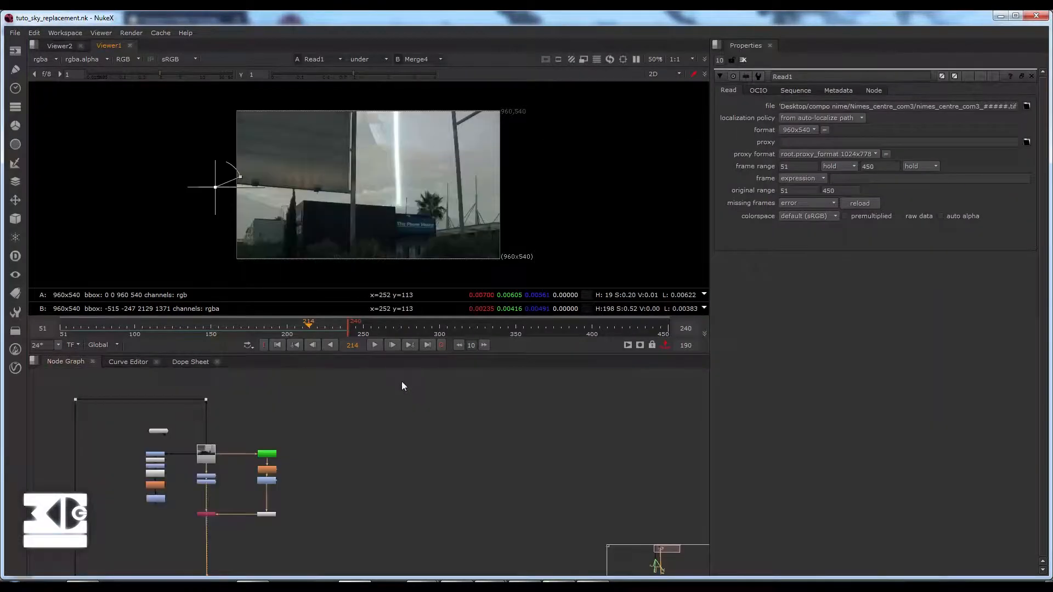
pyautogui.scroll(1, 305, 446)
pyautogui.moveTo(304, 445); pyautogui.dragTo(473, 442, button='middle')
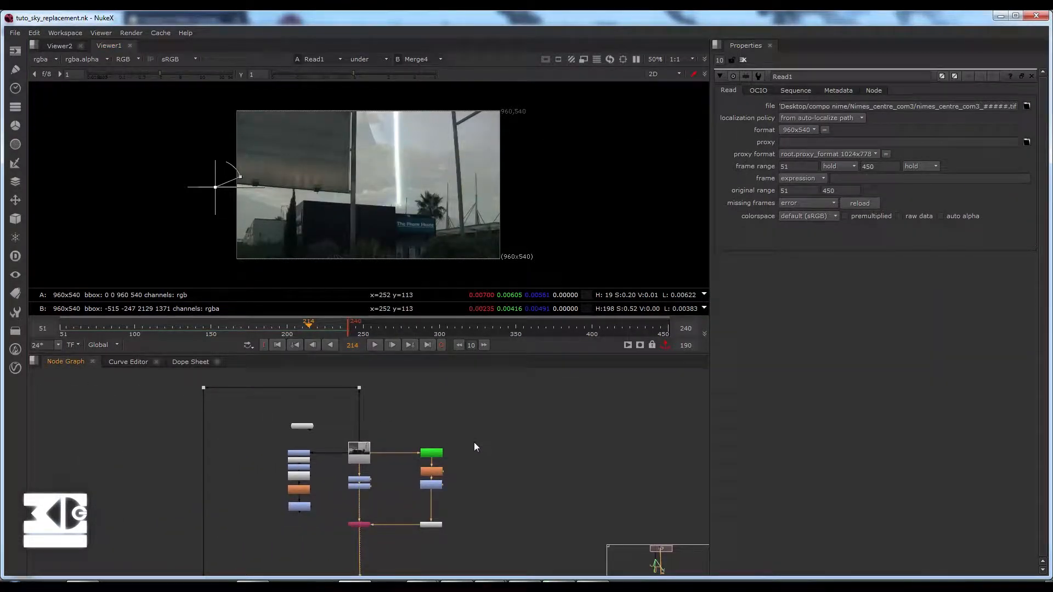
pyautogui.scroll(1, 409, 434)
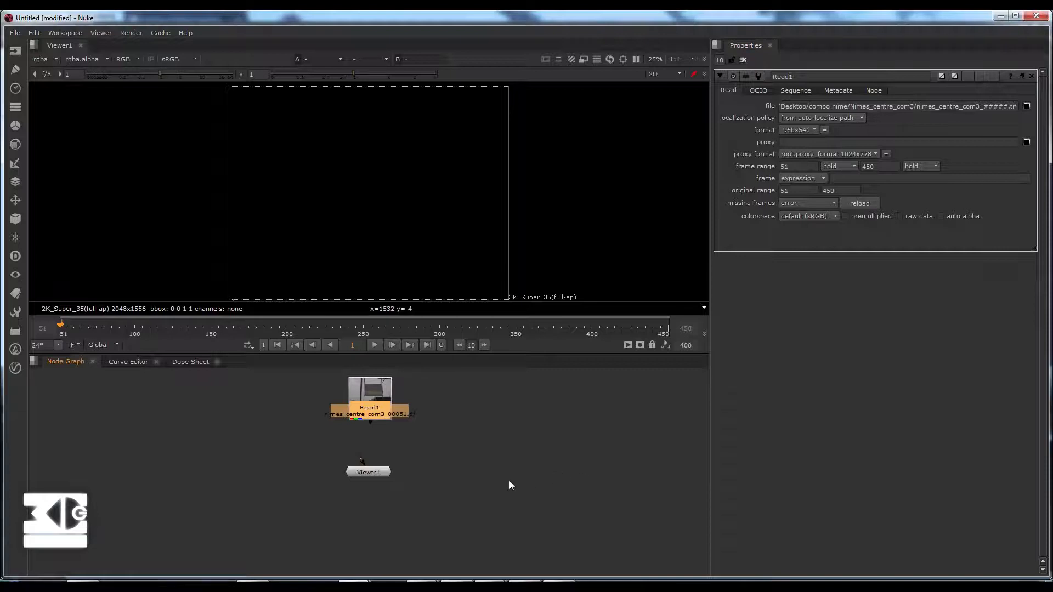
# Step: Arrange the Viewer1 node below the Read1 footage node and connect Read1 to the viewer
pyautogui.click(380, 474)
pyautogui.moveTo(382, 504); pyautogui.dragTo(379, 504)
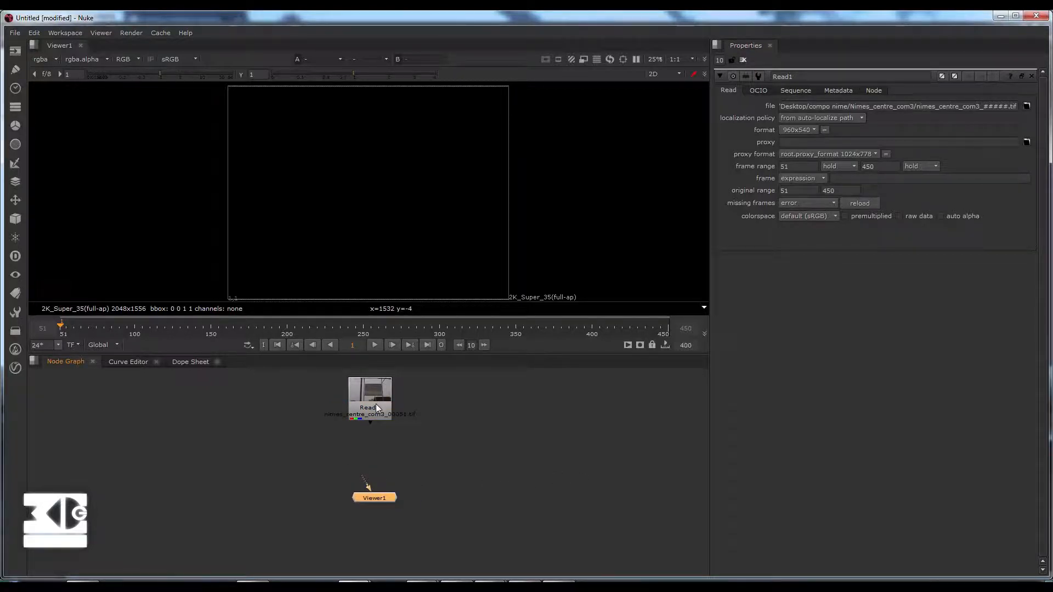
pyautogui.moveTo(370, 422); pyautogui.dragTo(377, 446)
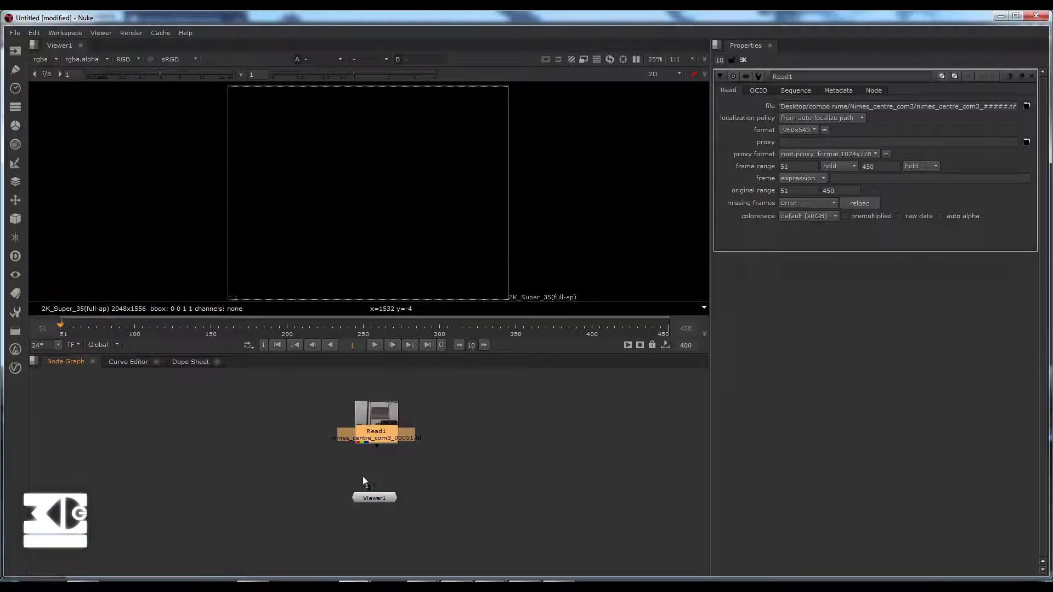
pyautogui.press('1')
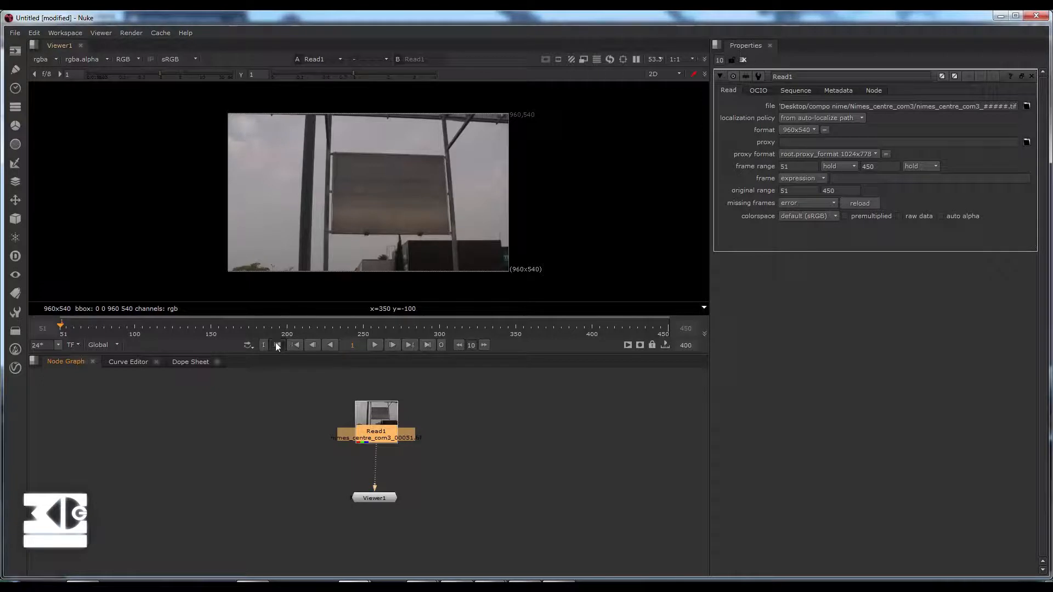
# Step: Play the Read1 footage, stop at frame 319, and align Viewer1 directly beneath Read1
pyautogui.click(375, 344)
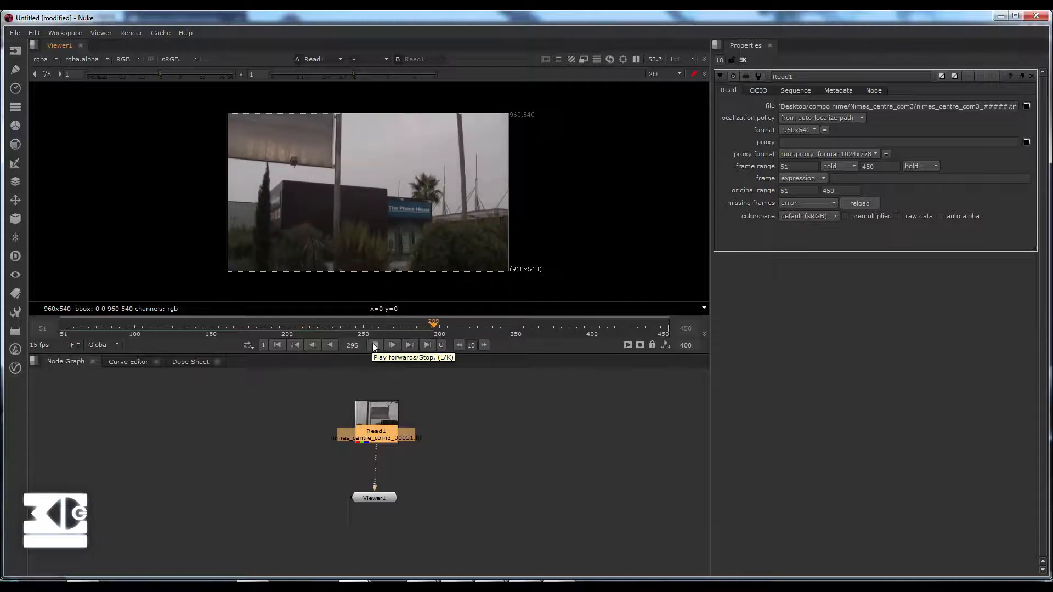
pyautogui.click(374, 345)
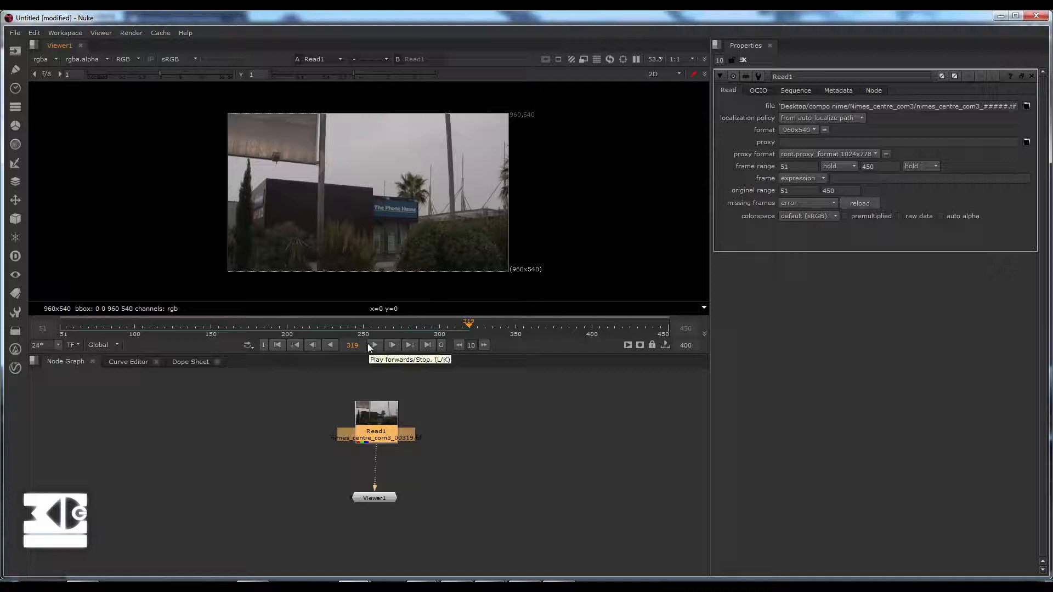
pyautogui.click(377, 499)
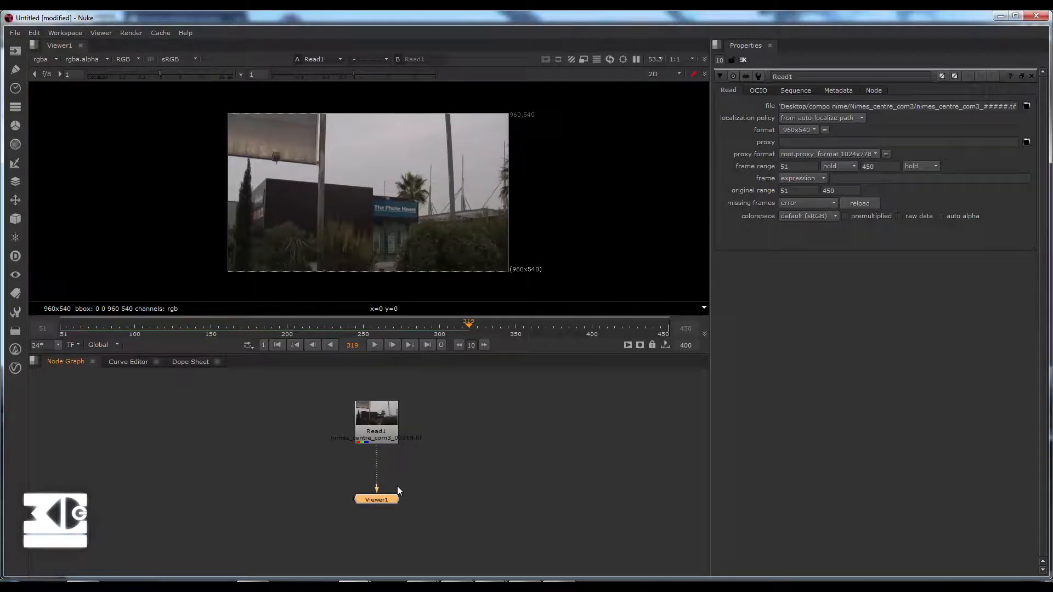
# Step: Read in the sky JPG from the "tuto sky replacement" folder and place its node to the left of Read1
pyautogui.click(495, 470)
pyautogui.press('r')
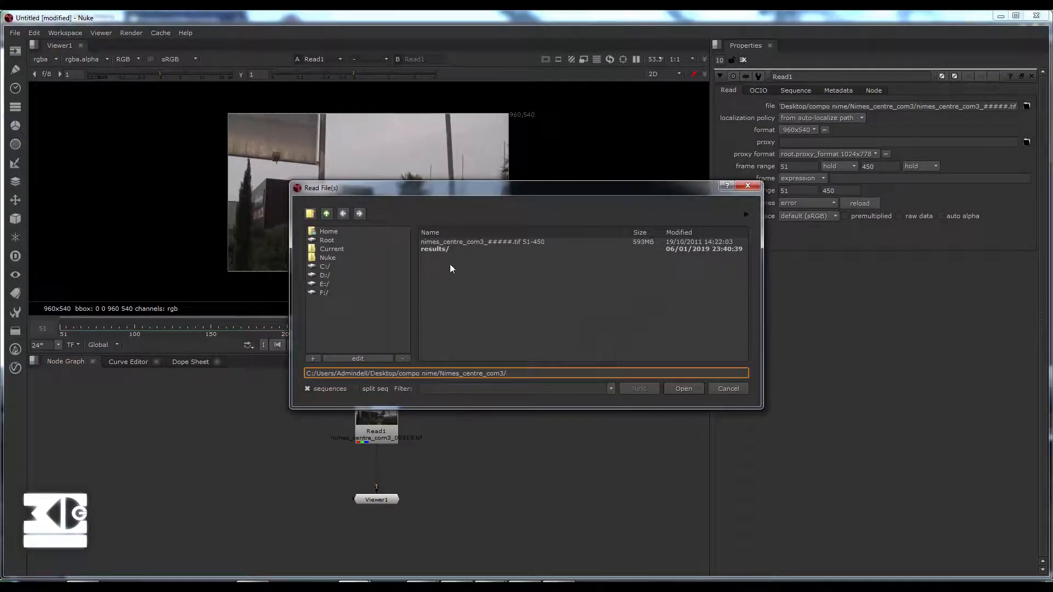
pyautogui.click(326, 214)
pyautogui.scroll(-3, 455, 280)
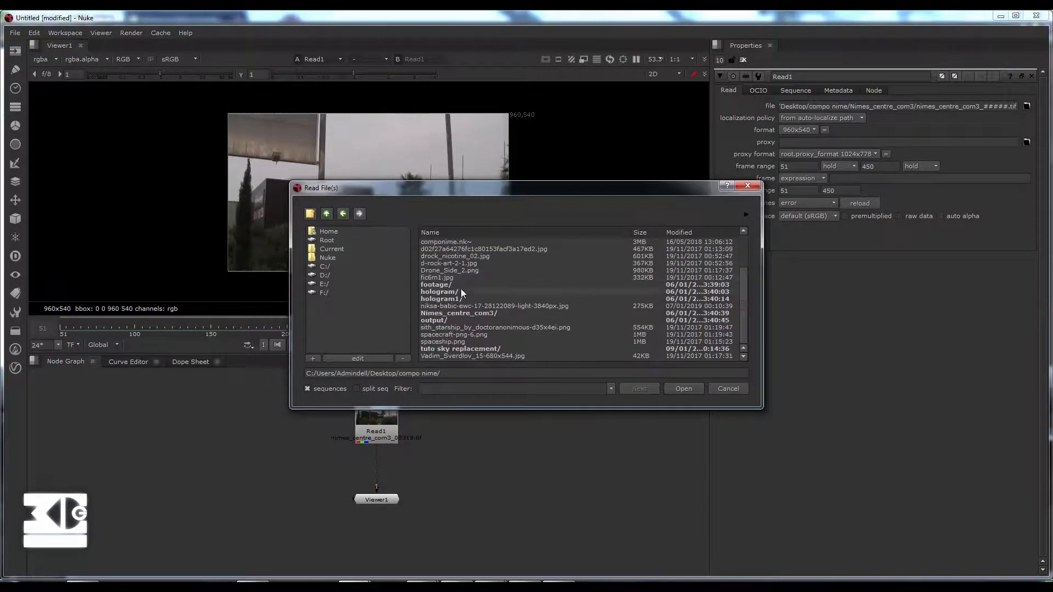
pyautogui.doubleClick(460, 348)
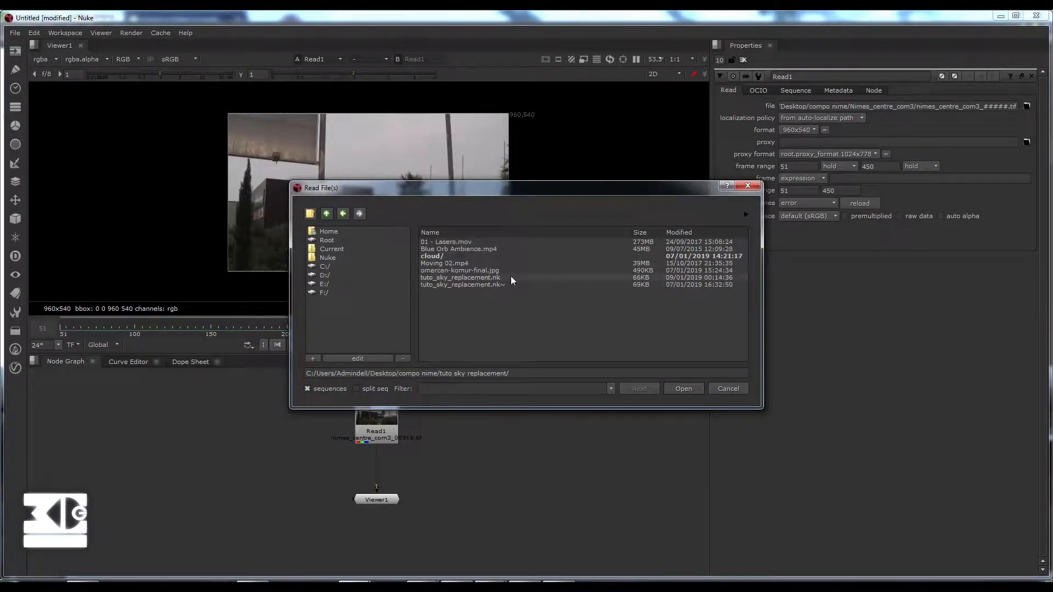
pyautogui.click(485, 271)
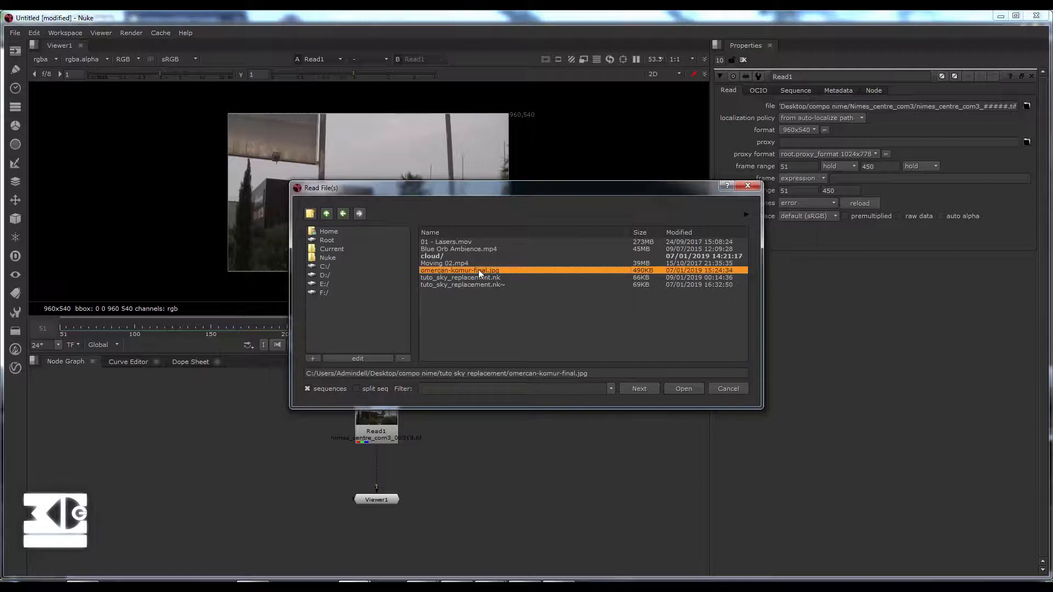
pyautogui.doubleClick(440, 270)
pyautogui.moveTo(485, 466); pyautogui.dragTo(233, 431)
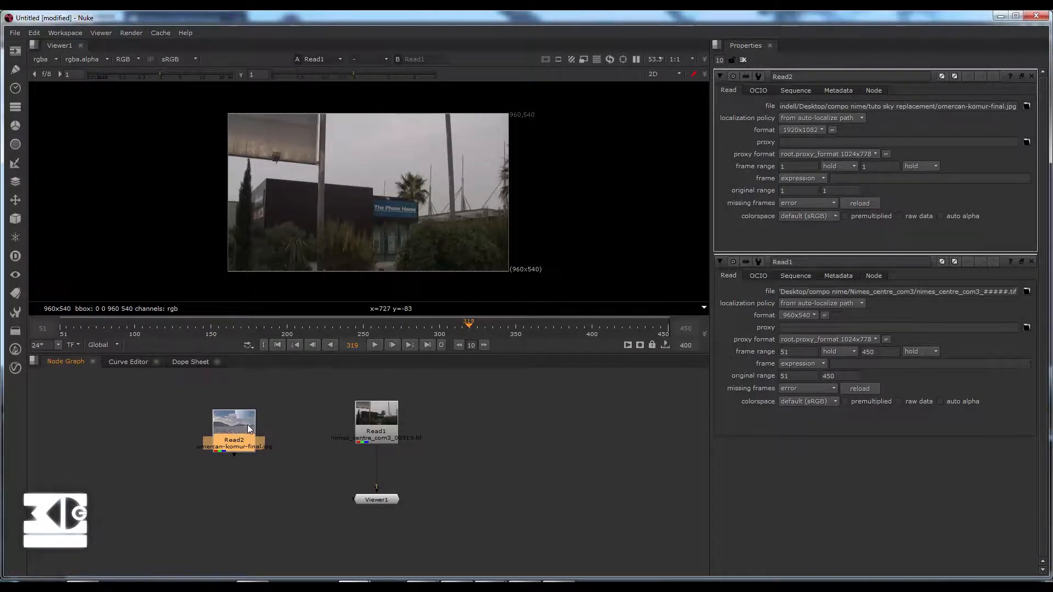
# Step: Preview the sky image in the viewer, then reconnect the viewer to Read1
pyautogui.press('1')
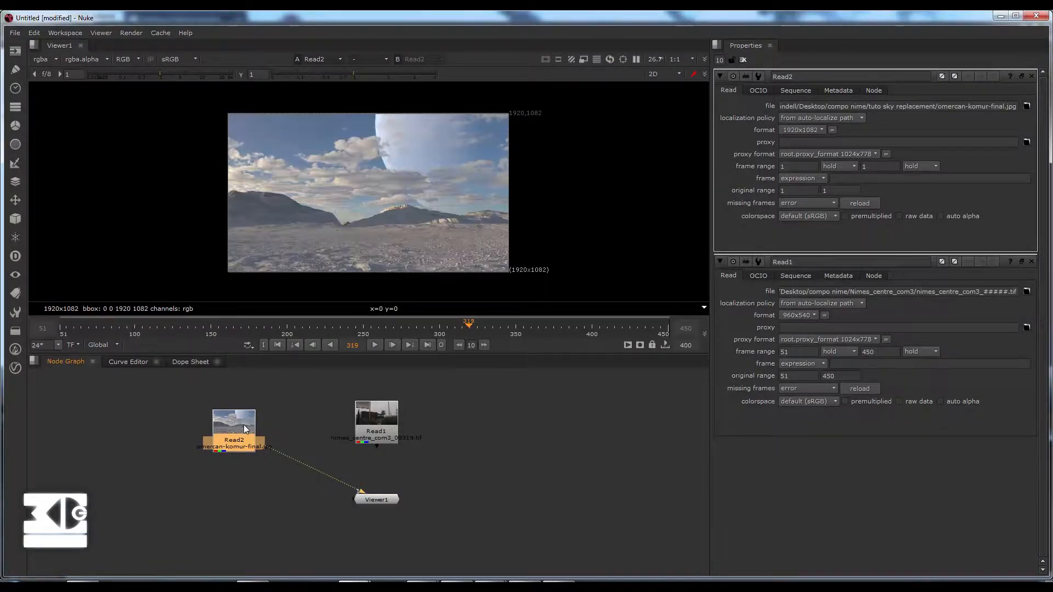
pyautogui.moveTo(271, 448); pyautogui.dragTo(374, 432)
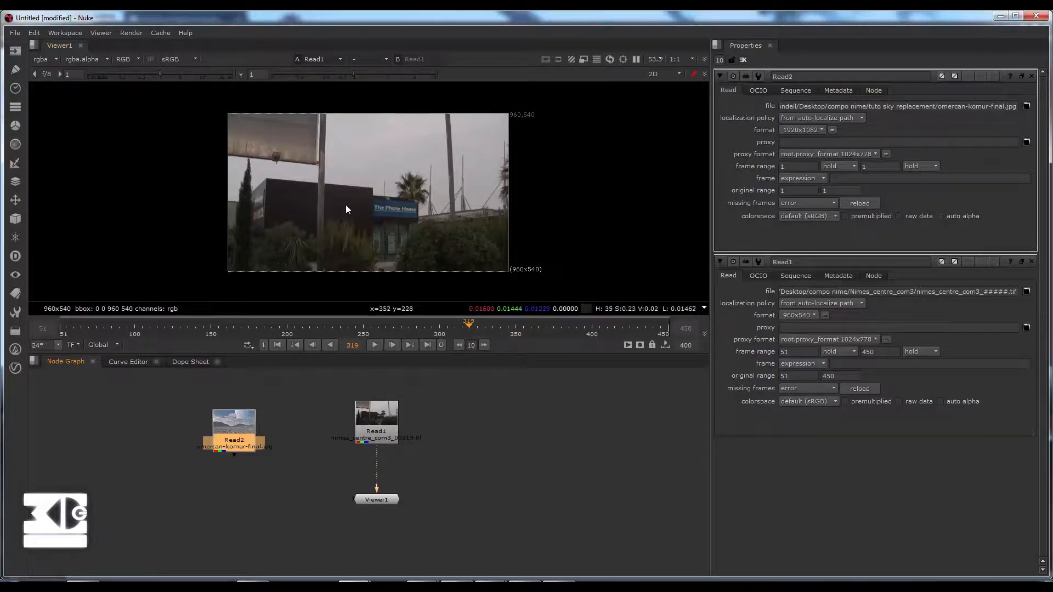
# Step: Check the alpha channel of the Read1 footage in the viewer, then return the display to RGB
pyautogui.scroll(1, 352, 209)
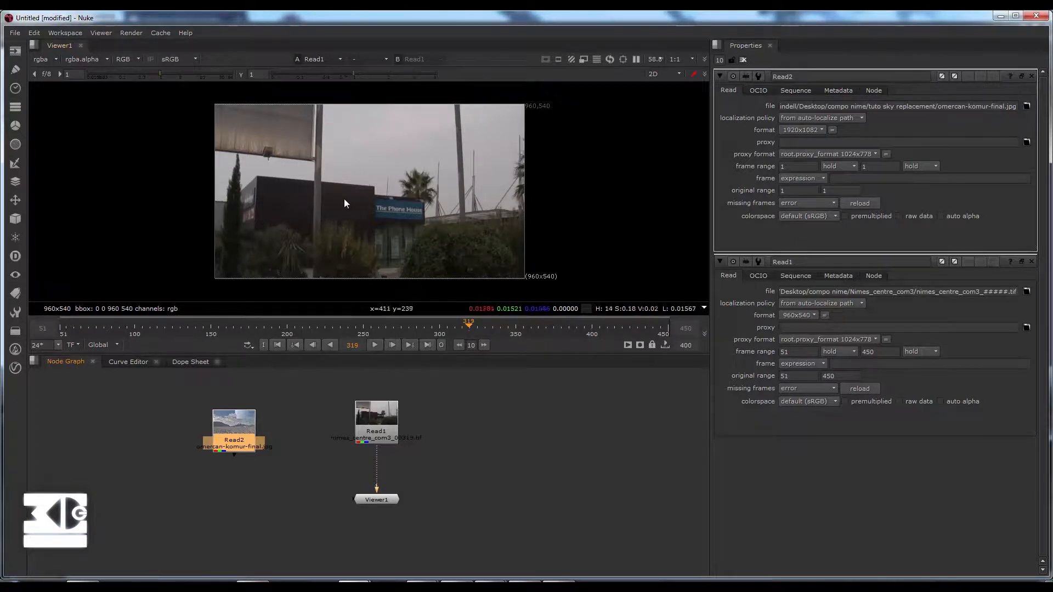
pyautogui.press('a')
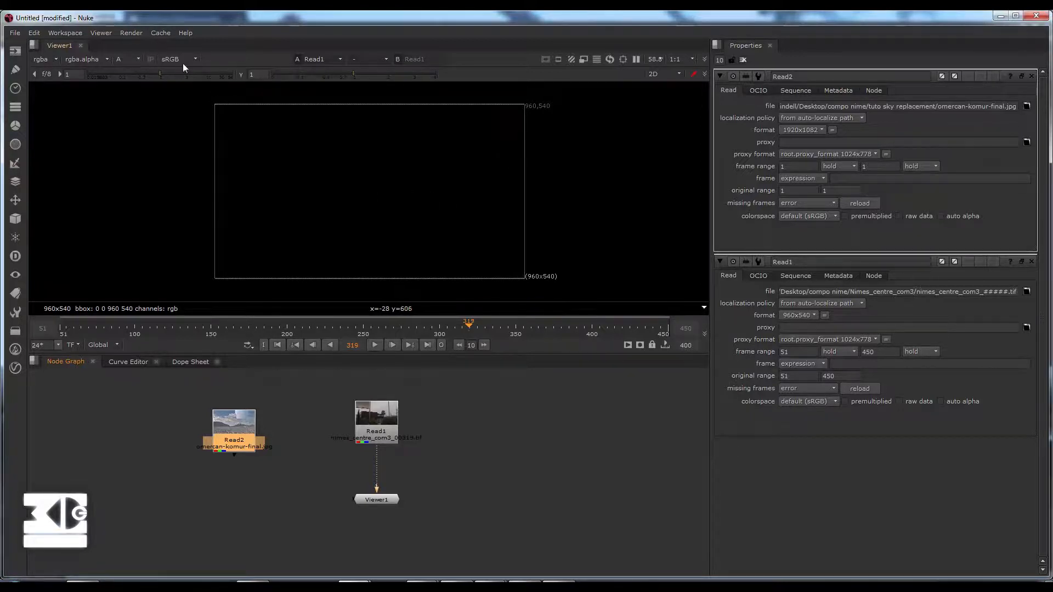
pyautogui.click(124, 58)
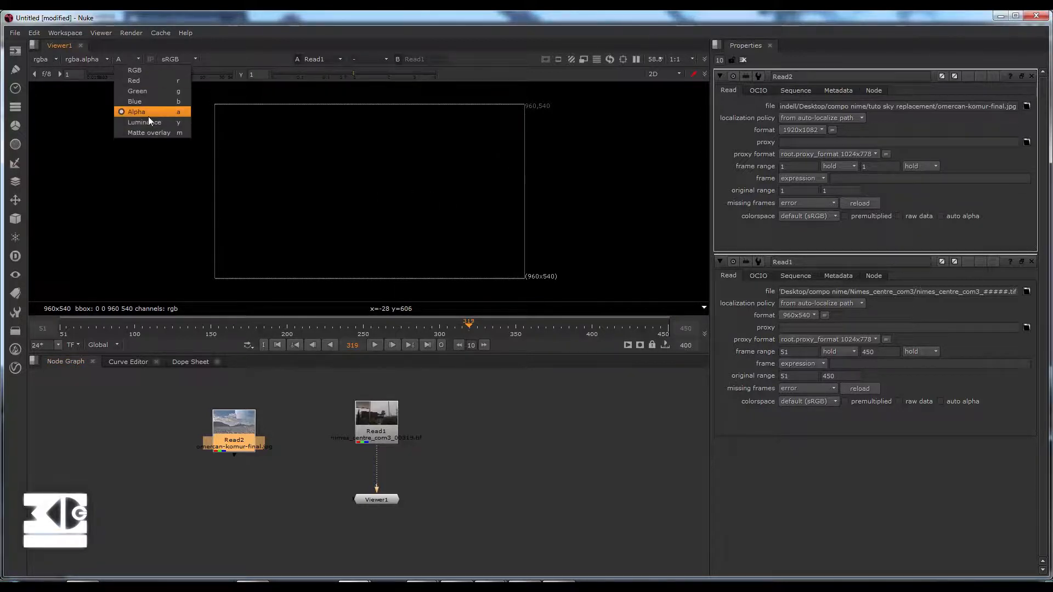
pyautogui.click(138, 71)
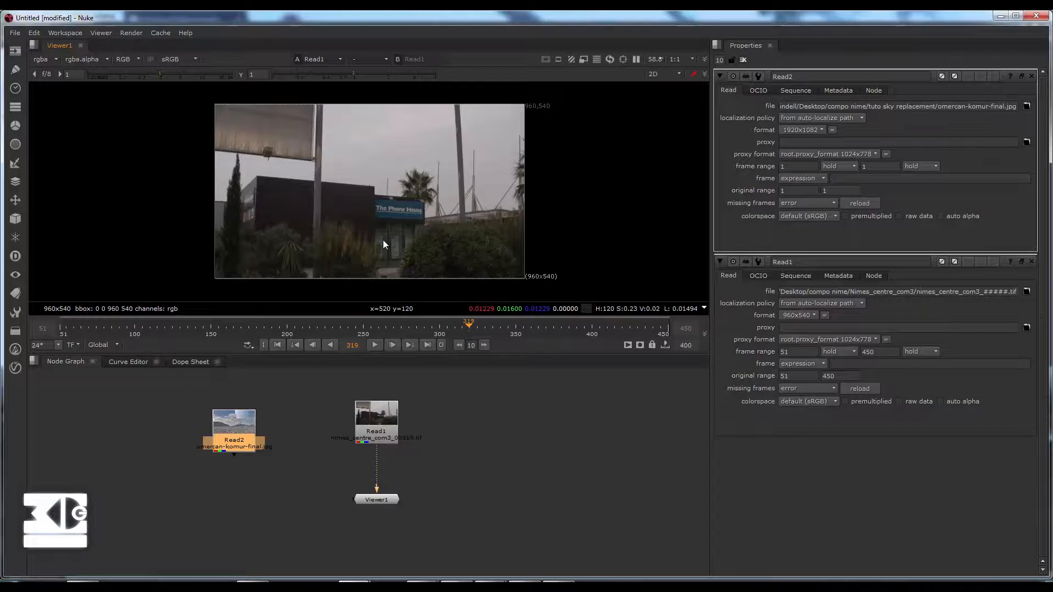
# Step: Play the Read1 footage from its first frame and stop at frame 262
pyautogui.click(277, 344)
pyautogui.click(373, 348)
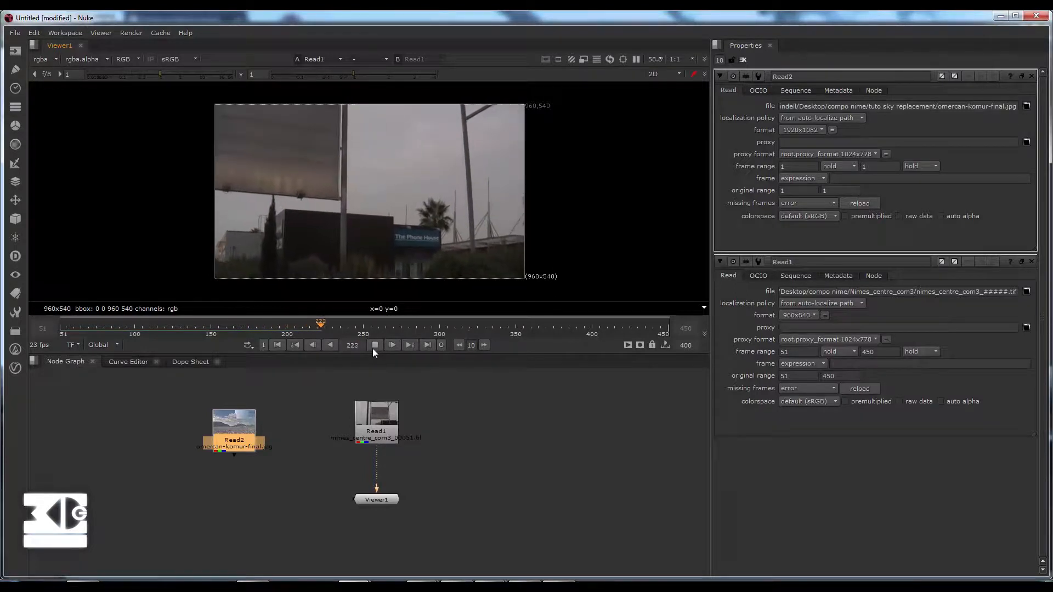
pyautogui.click(373, 348)
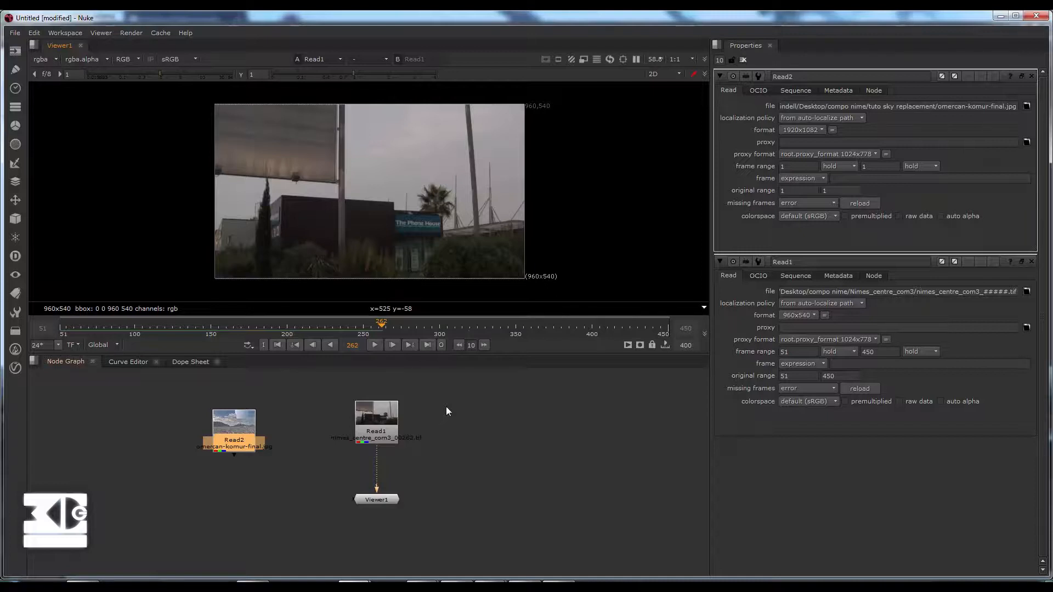
# Step: Add a Keyer node, connect its input to Read1, and place it to the right of the footage
pyautogui.press('Tab')
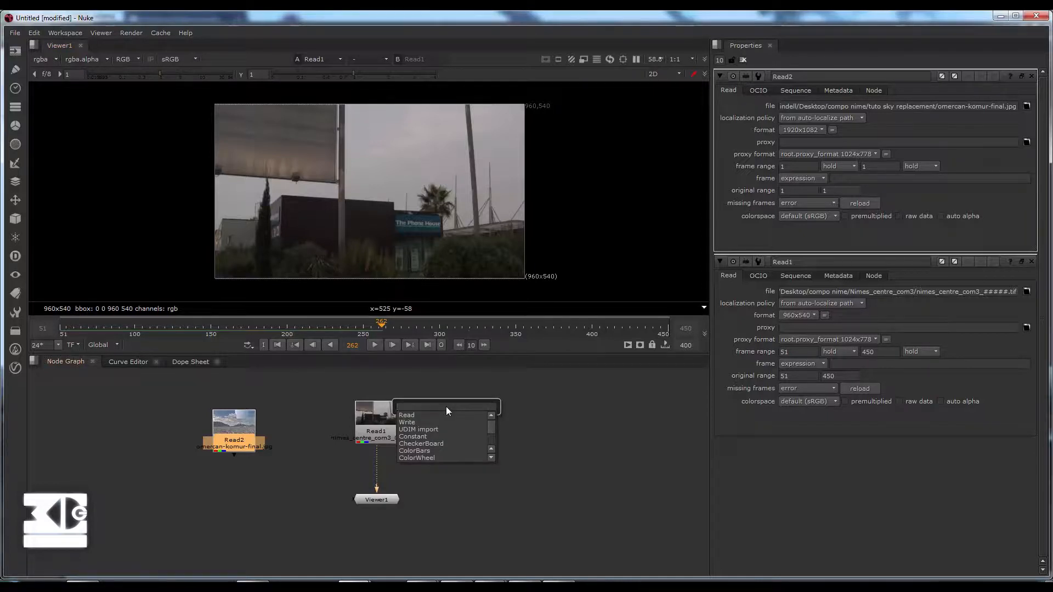
pyautogui.write('lu')
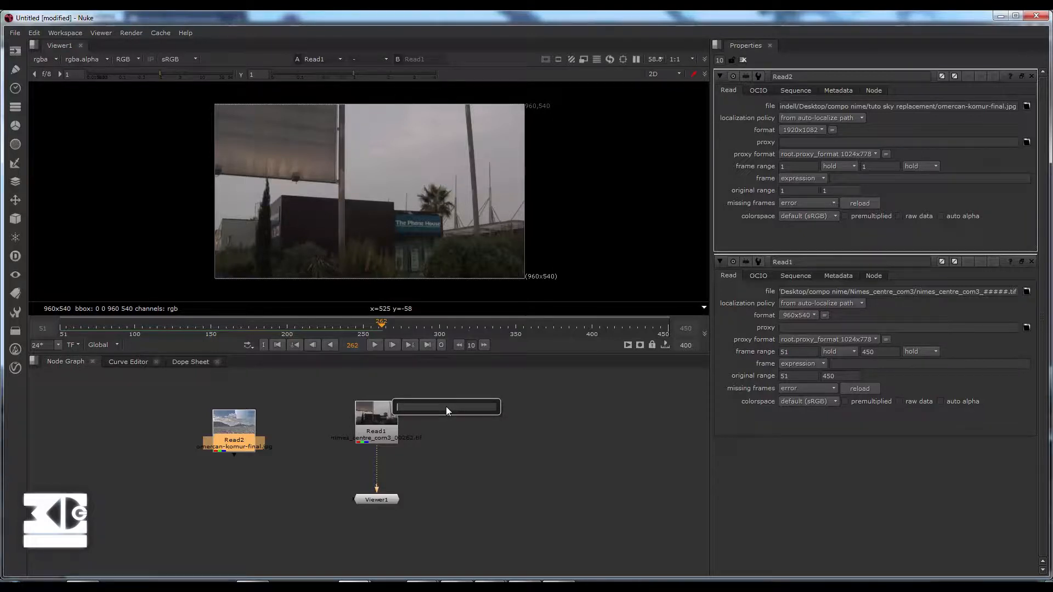
pyautogui.write('keye')
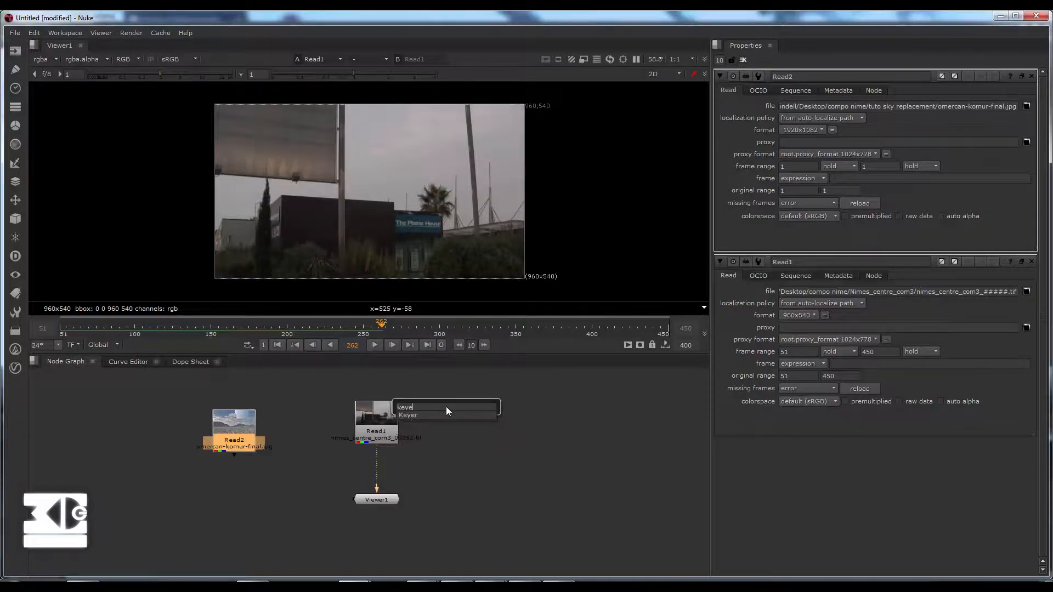
pyautogui.press('Return')
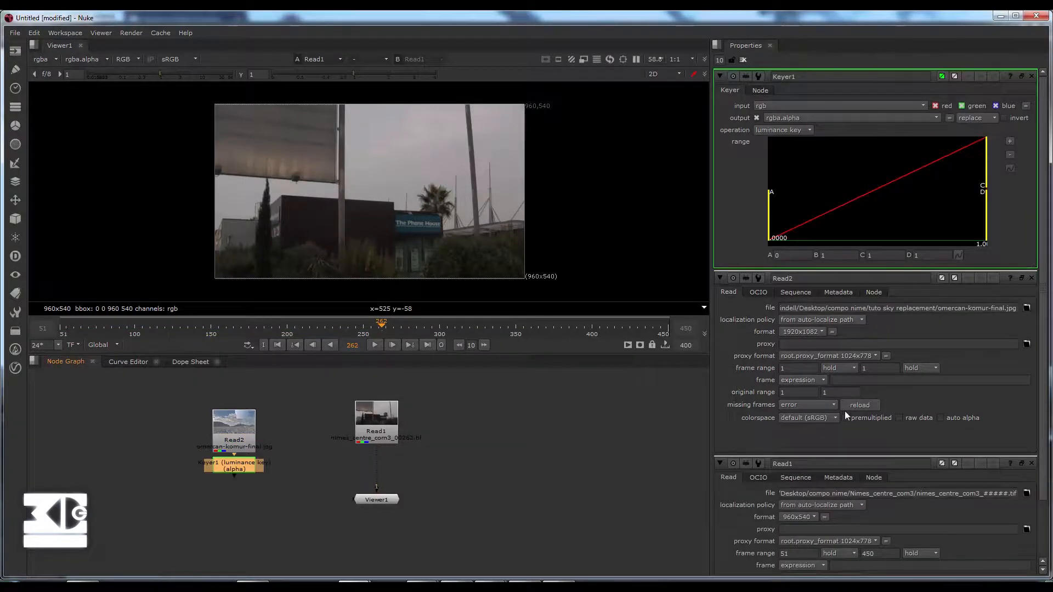
pyautogui.moveTo(252, 467); pyautogui.dragTo(384, 421)
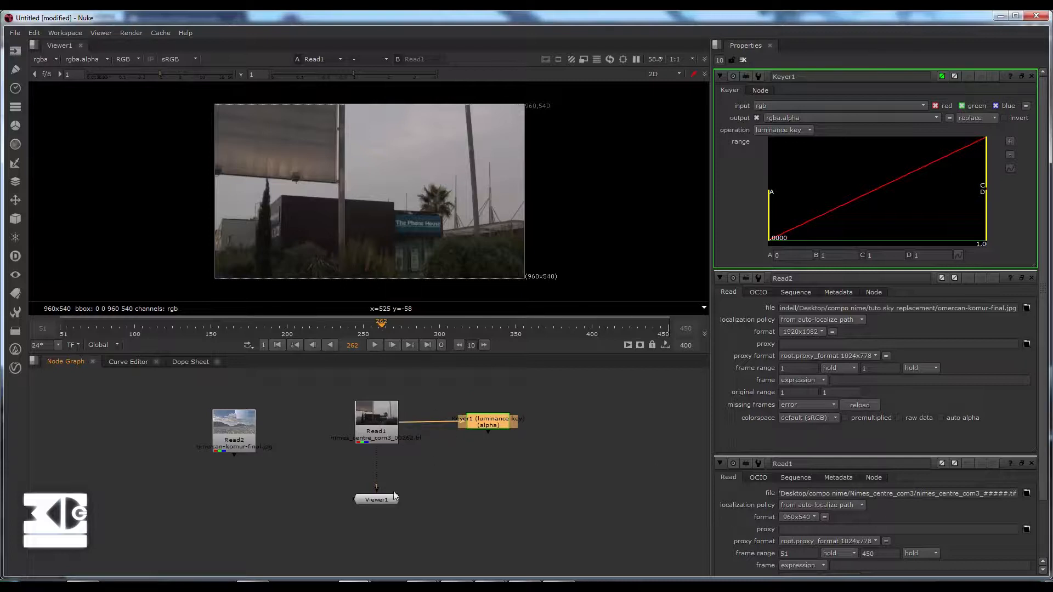
# Step: Connect Viewer1 to the Keyer, place it directly below that node, and display the alpha channel
pyautogui.moveTo(378, 499); pyautogui.dragTo(459, 513)
pyautogui.moveTo(406, 459); pyautogui.dragTo(482, 429)
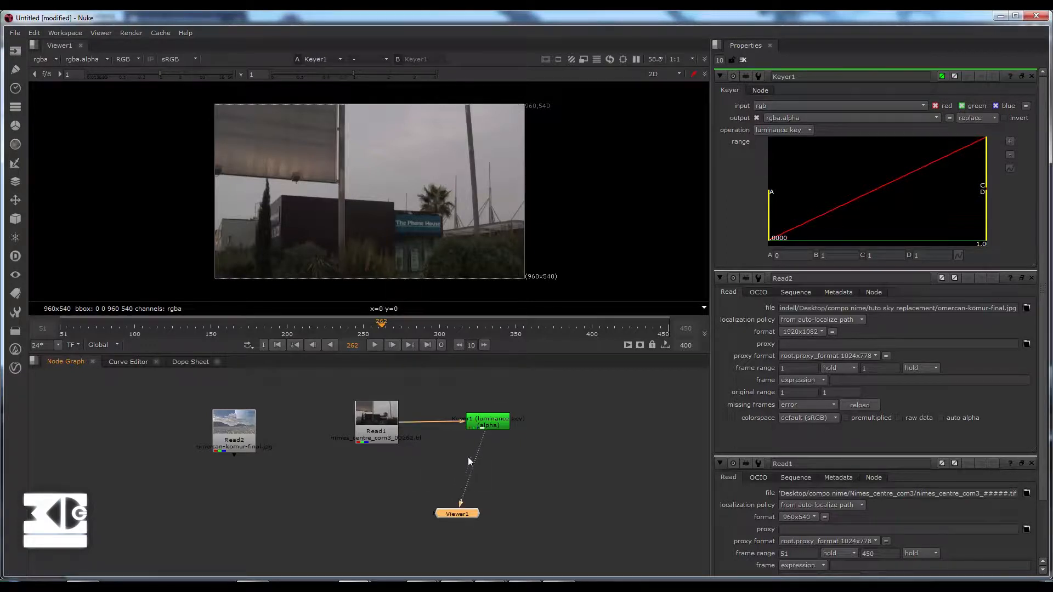
pyautogui.moveTo(449, 515); pyautogui.dragTo(479, 506)
pyautogui.click(393, 414)
pyautogui.press('a')
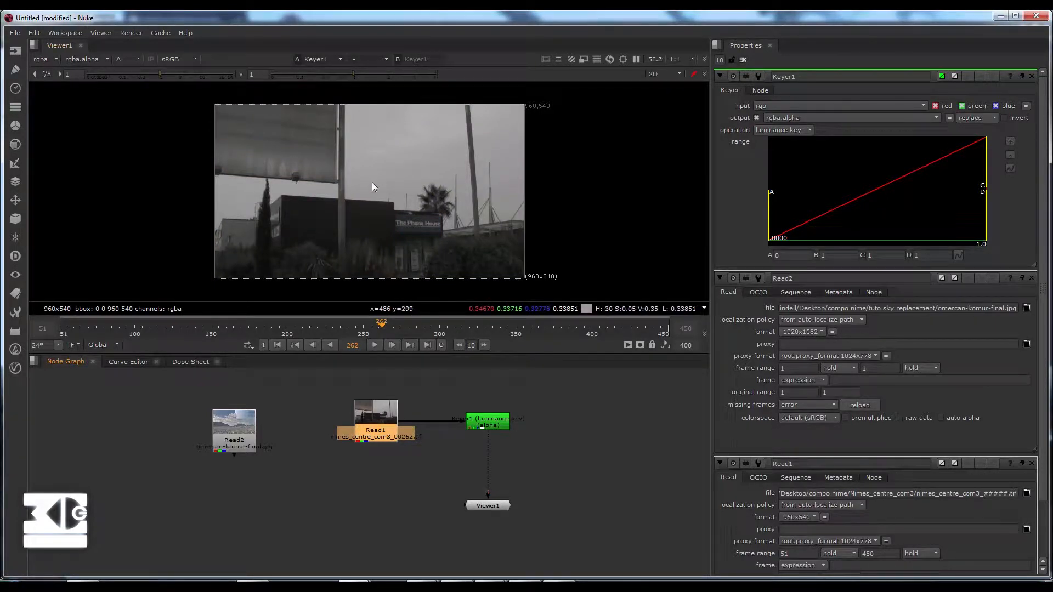
# Step: Keep the Keyer's operation on luminance key and raise range handle A to about 0.198
pyautogui.click(470, 423)
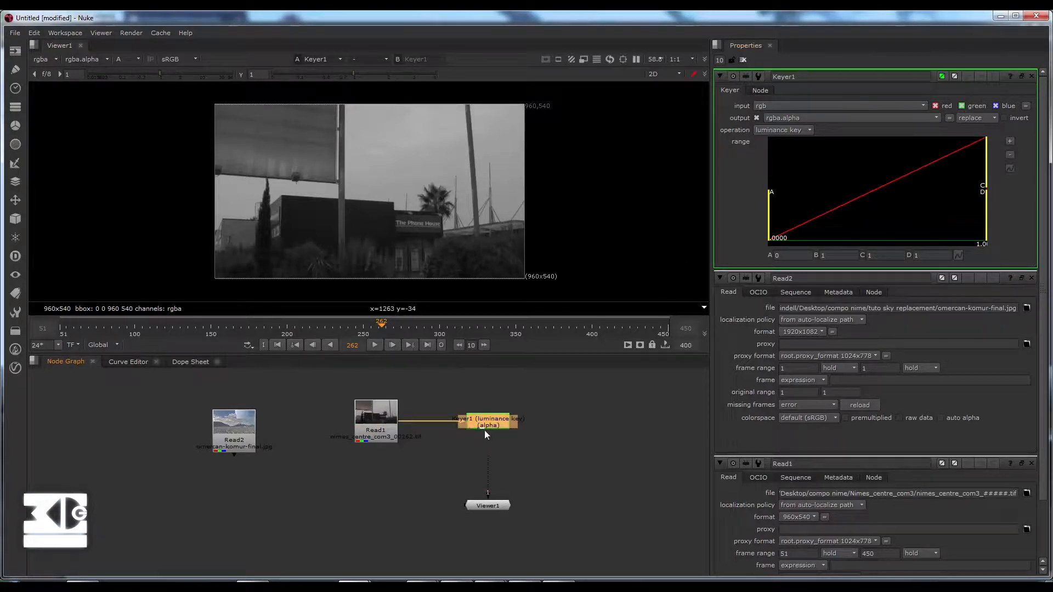
pyautogui.click(788, 130)
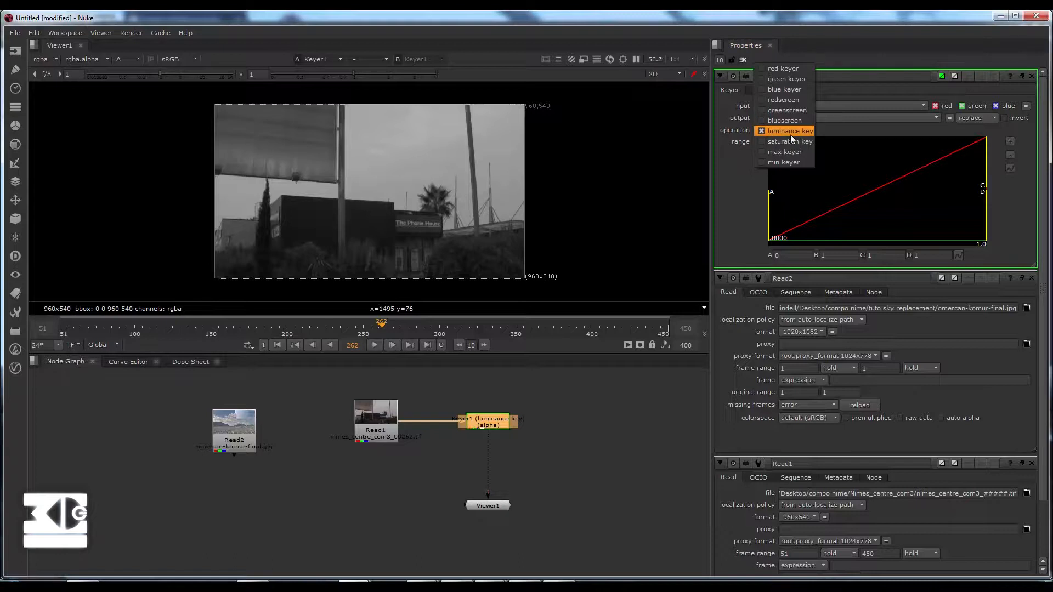
pyautogui.click(627, 159)
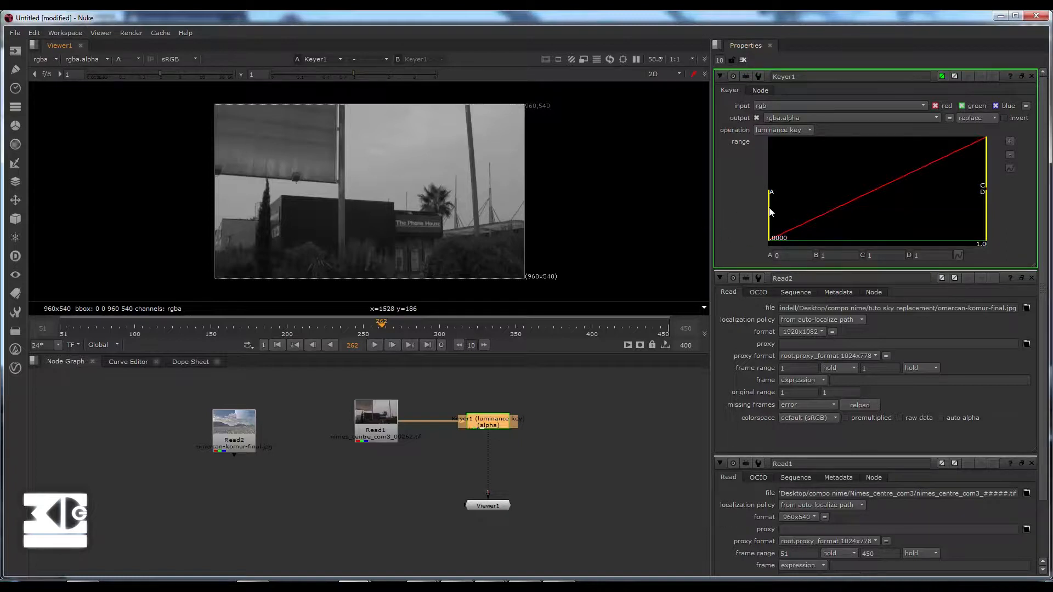
pyautogui.moveTo(765, 209); pyautogui.dragTo(865, 214)
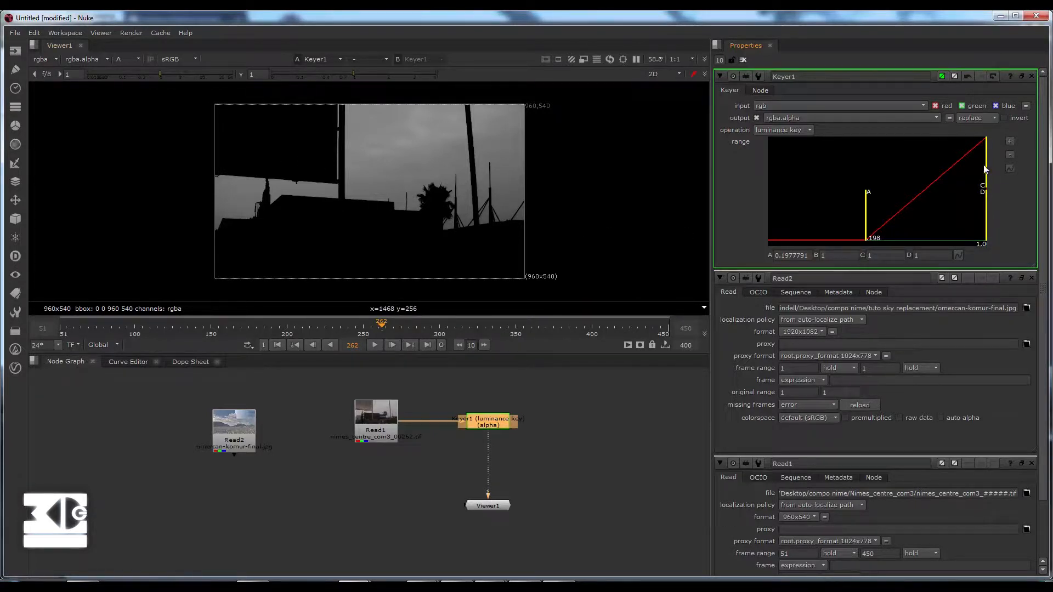
# Step: Tighten the Keyer range with handle B at about 0.26 and A at about 0.214, and enlarge the viewer area to check the matte
pyautogui.moveTo(986, 169); pyautogui.dragTo(878, 191)
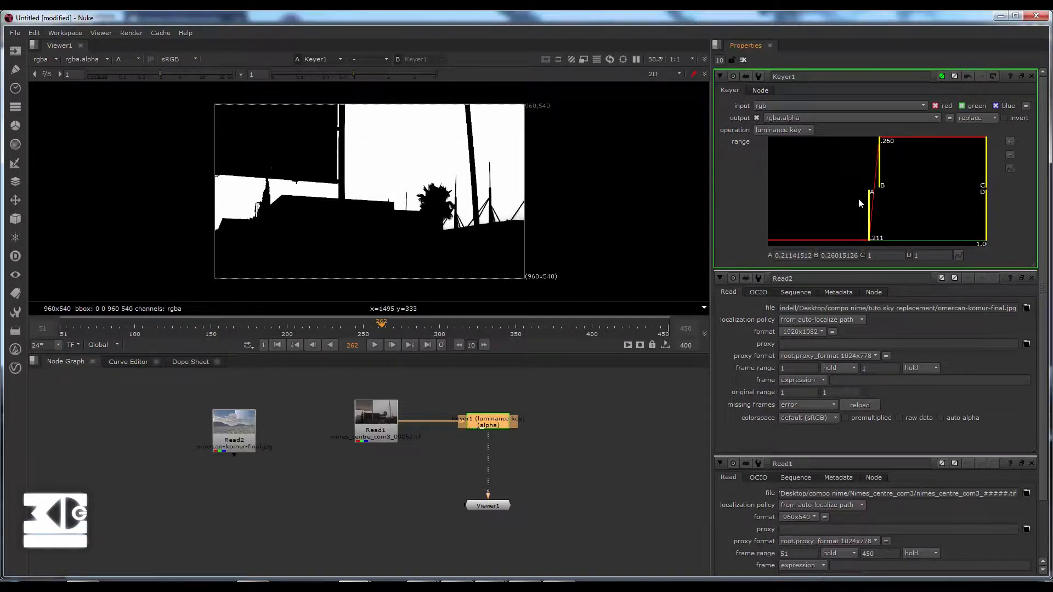
pyautogui.moveTo(869, 203); pyautogui.dragTo(871, 203)
pyautogui.moveTo(273, 355); pyautogui.dragTo(274, 415)
pyautogui.scroll(1, 317, 307)
pyautogui.moveTo(361, 295)
pyautogui.mouseDown(button='middle')
pyautogui.moveTo(321, 269)
pyautogui.moveTo(332, 291)
pyautogui.moveTo(389, 288)
pyautogui.moveTo(291, 272)
pyautogui.moveTo(377, 285)
pyautogui.moveTo(359, 268)
pyautogui.moveTo(352, 279)
pyautogui.mouseUp(button='middle')
pyautogui.scroll(3, 349, 273)
pyautogui.scroll(-4, 348, 273)
pyautogui.scroll(1, 348, 281)
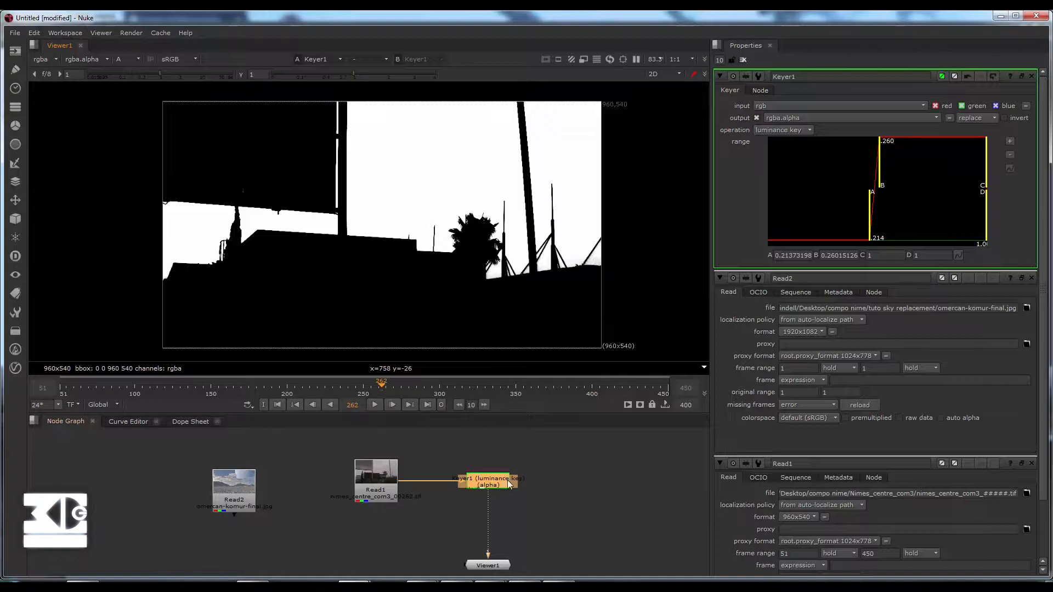
# Step: Insert an EdgeBlur node between Keyer1 and Viewer1 and set its size to 2
pyautogui.press('Tab')
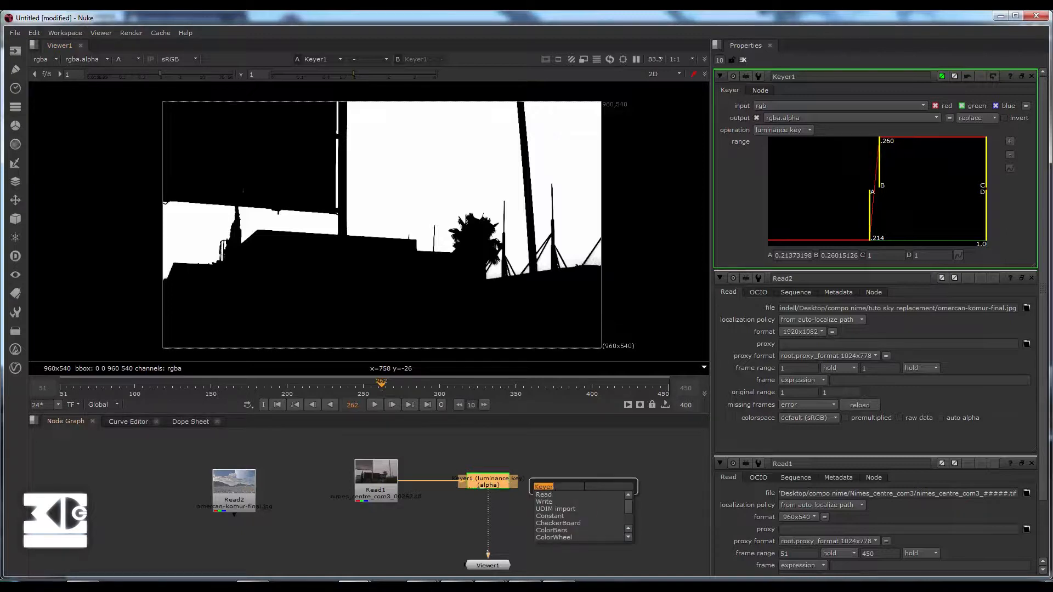
pyautogui.write('ed')
pyautogui.click(563, 494)
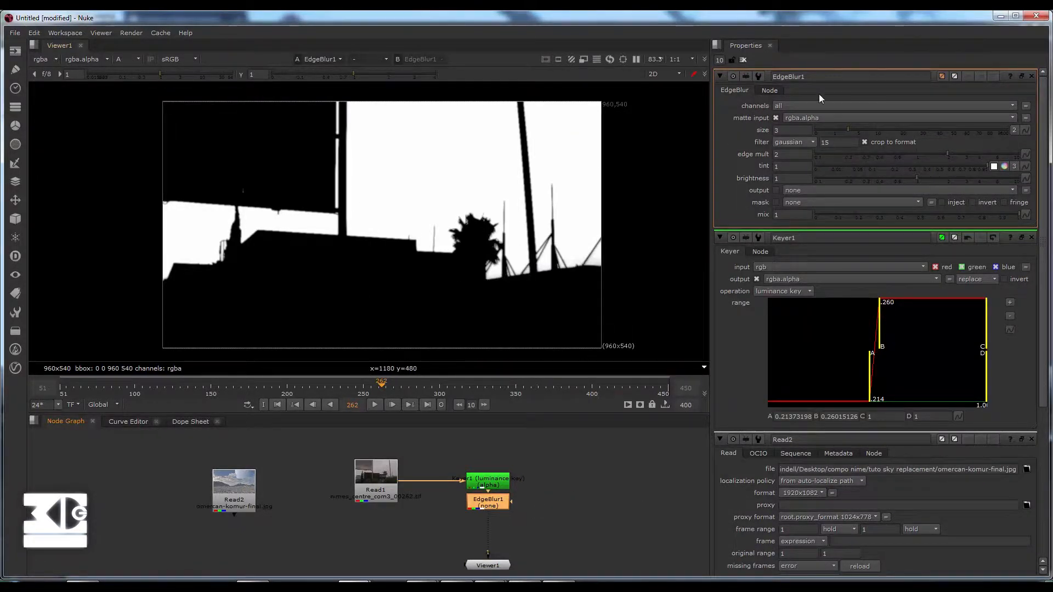
pyautogui.doubleClick(786, 132)
pyautogui.write('1.5')
pyautogui.press('Return')
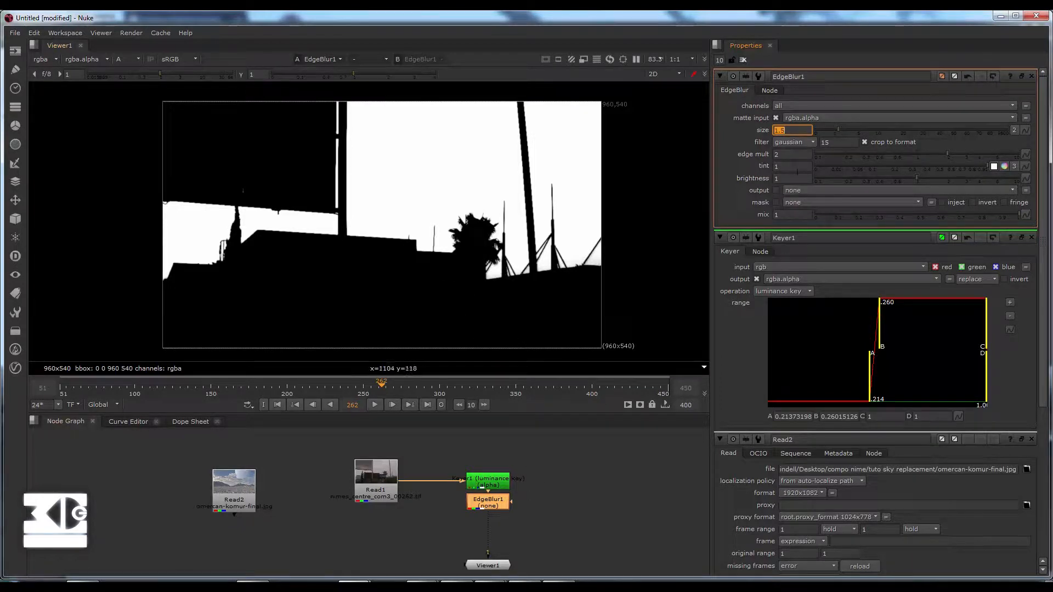
pyautogui.write('2')
pyautogui.press('Return')
# Step: Switch the viewer between alpha and colour to compare the blurred matte with the footage
pyautogui.scroll(2, 558, 548)
pyautogui.moveTo(554, 511); pyautogui.dragTo(557, 502, button='middle')
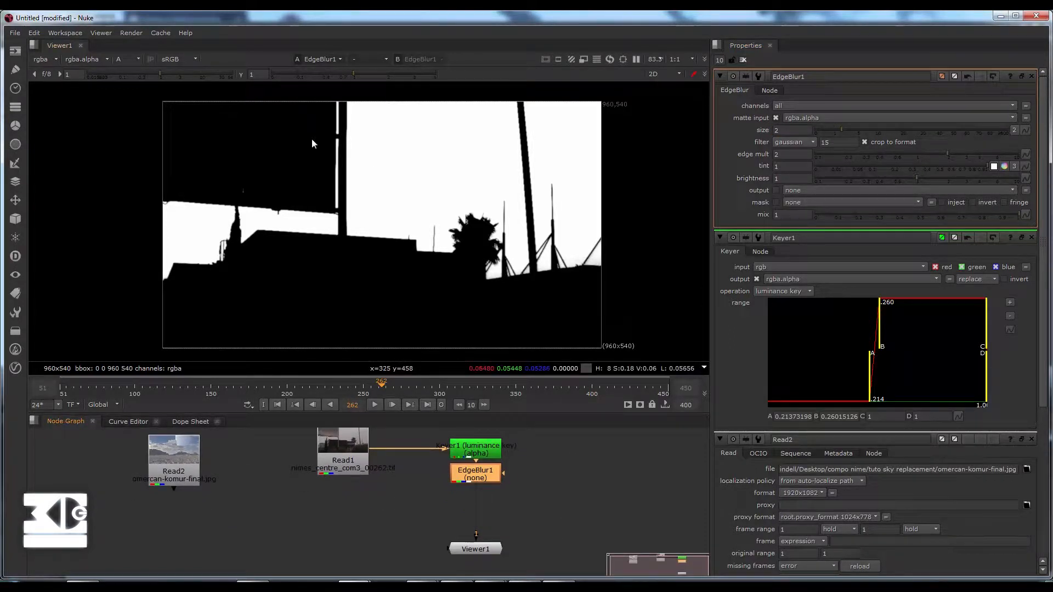
pyautogui.press('a')
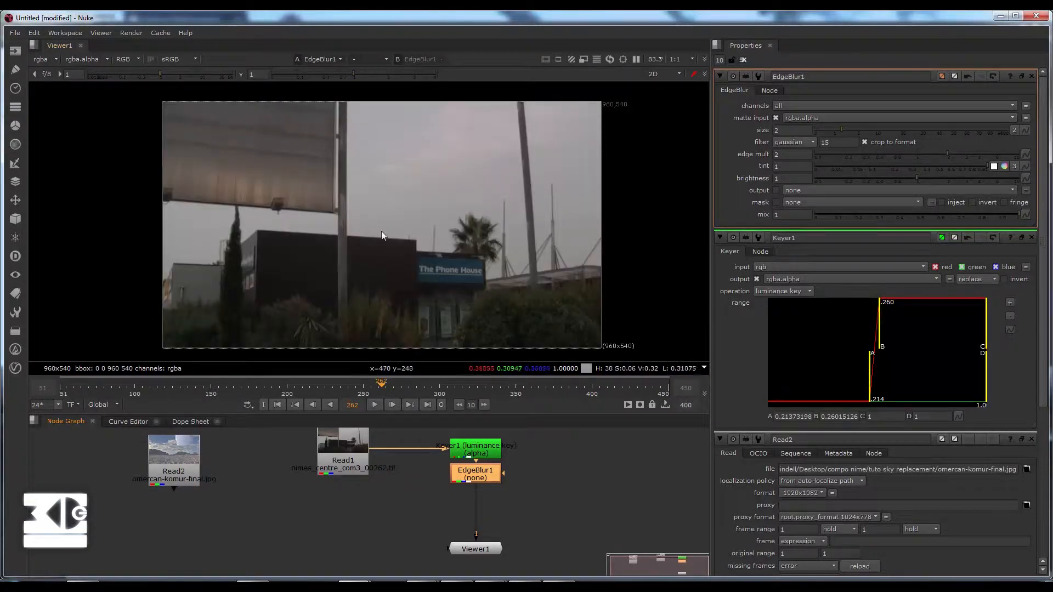
pyautogui.press('a')
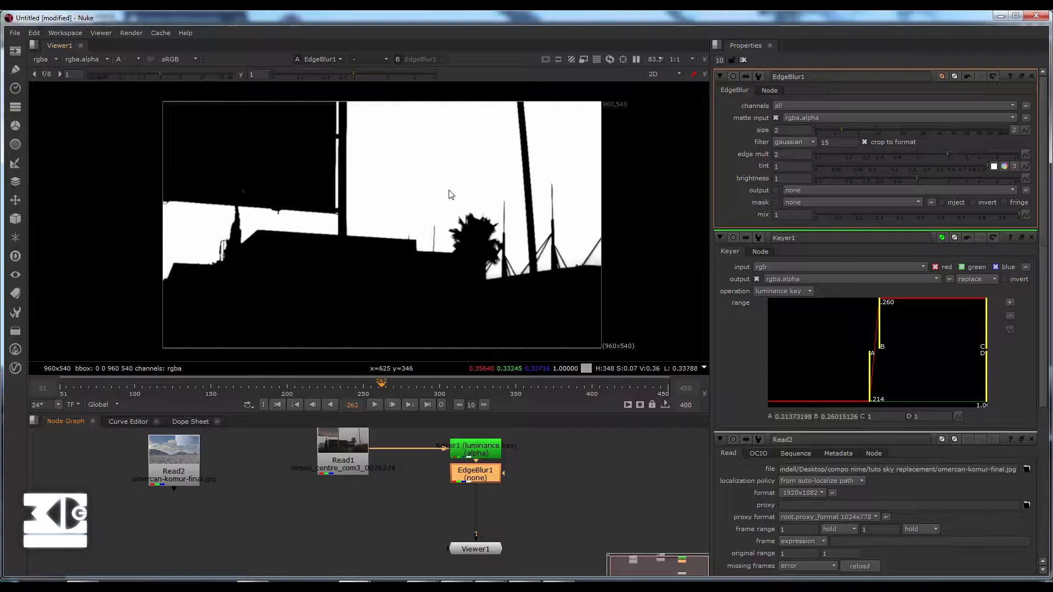
pyautogui.click(565, 505)
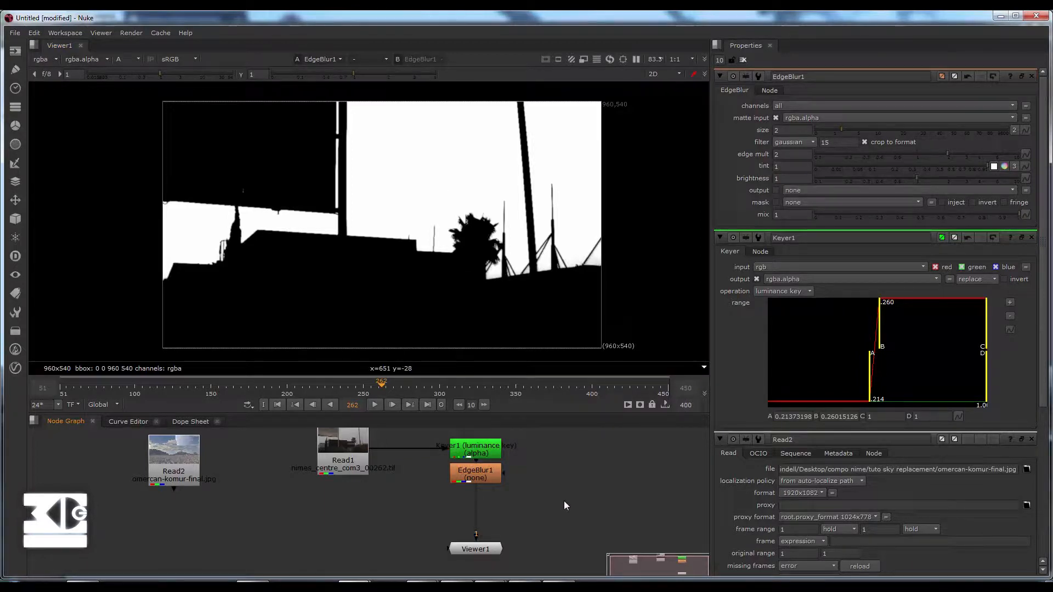
pyautogui.press('a')
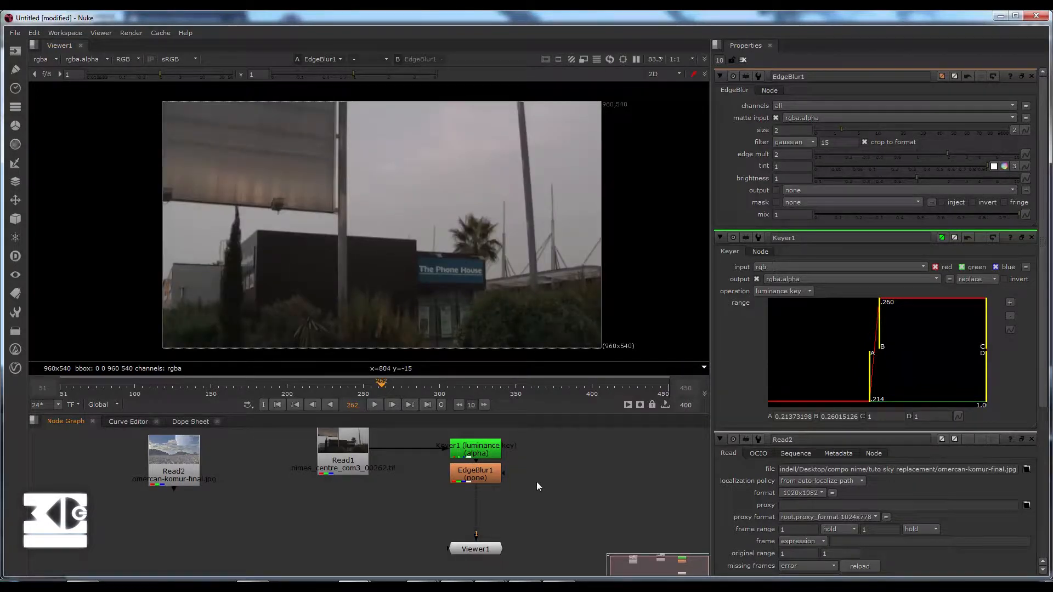
pyautogui.press('a')
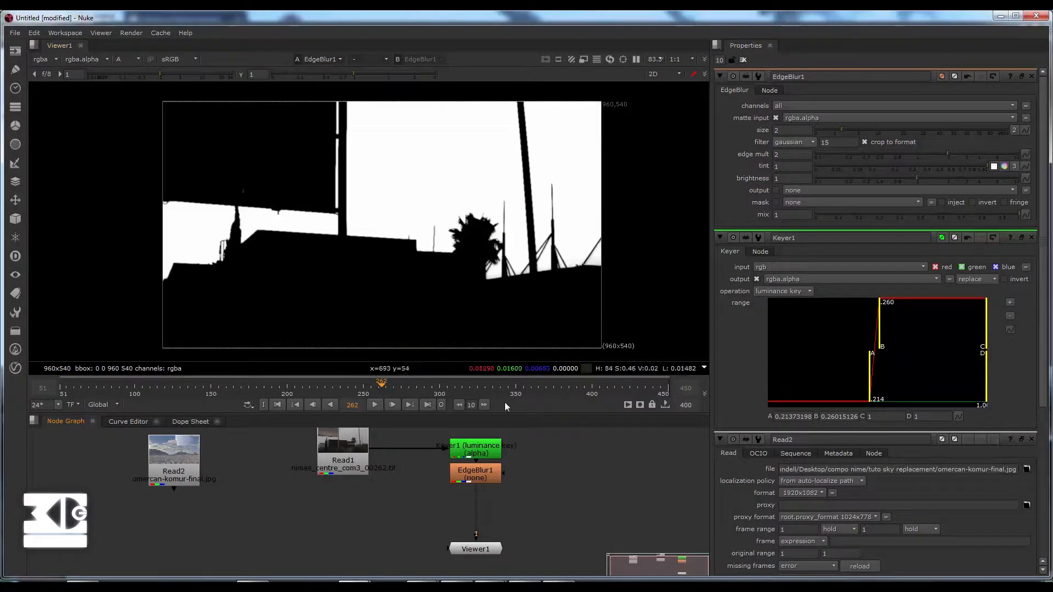
# Step: Insert an Invert node between EdgeBlur1 and Viewer1 and compare its alpha and colour output
pyautogui.press('Tab')
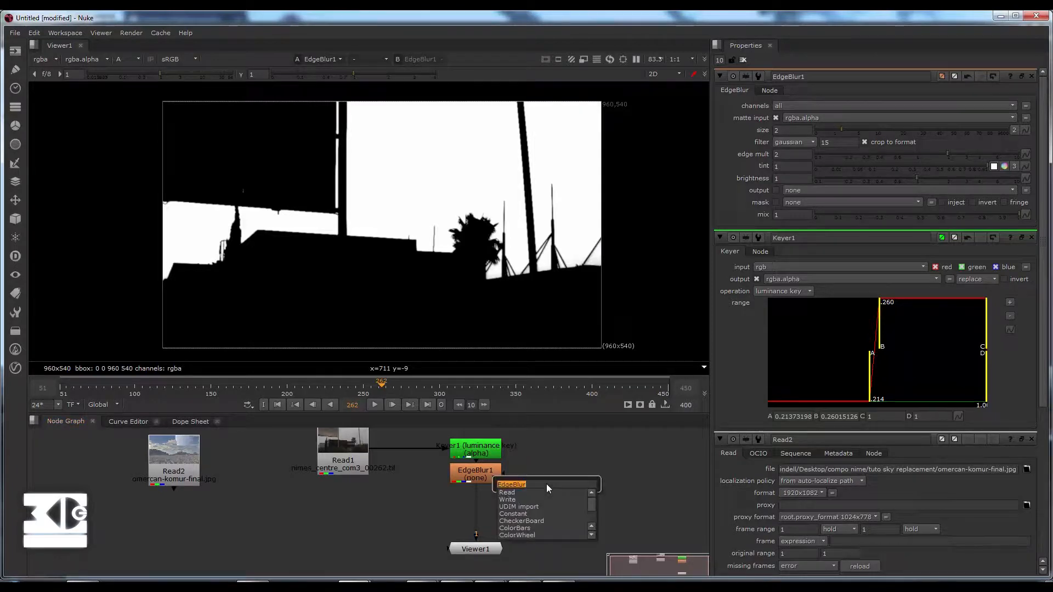
pyautogui.write('invert')
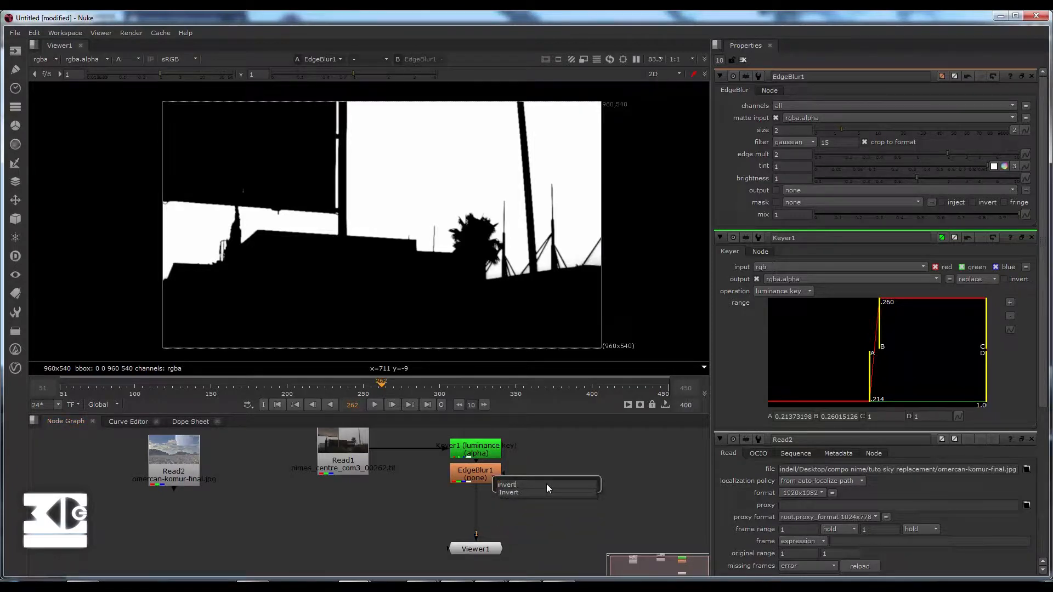
pyautogui.press('Return')
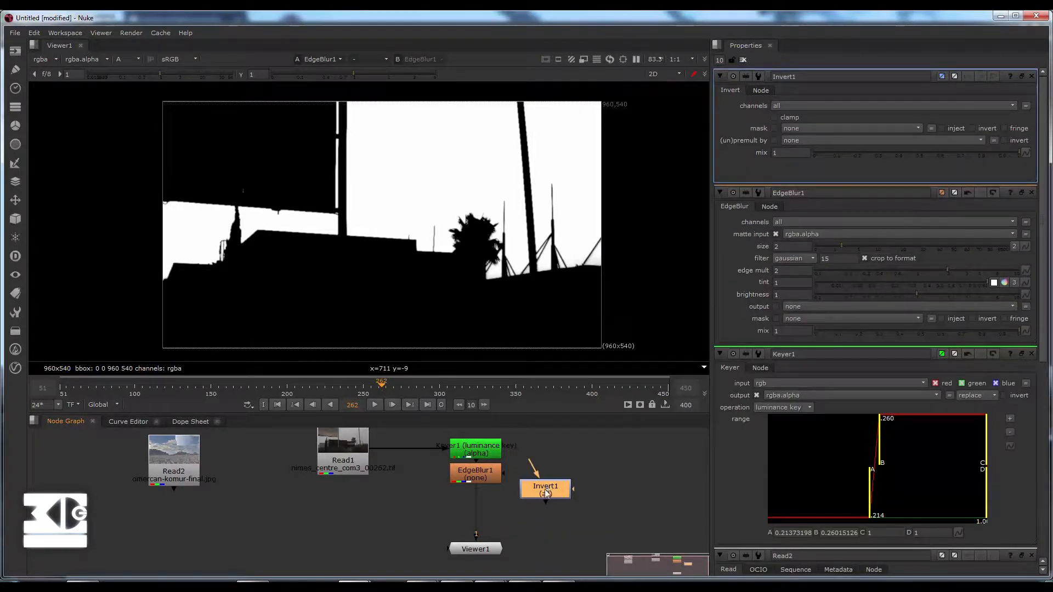
pyautogui.moveTo(544, 489); pyautogui.dragTo(478, 508)
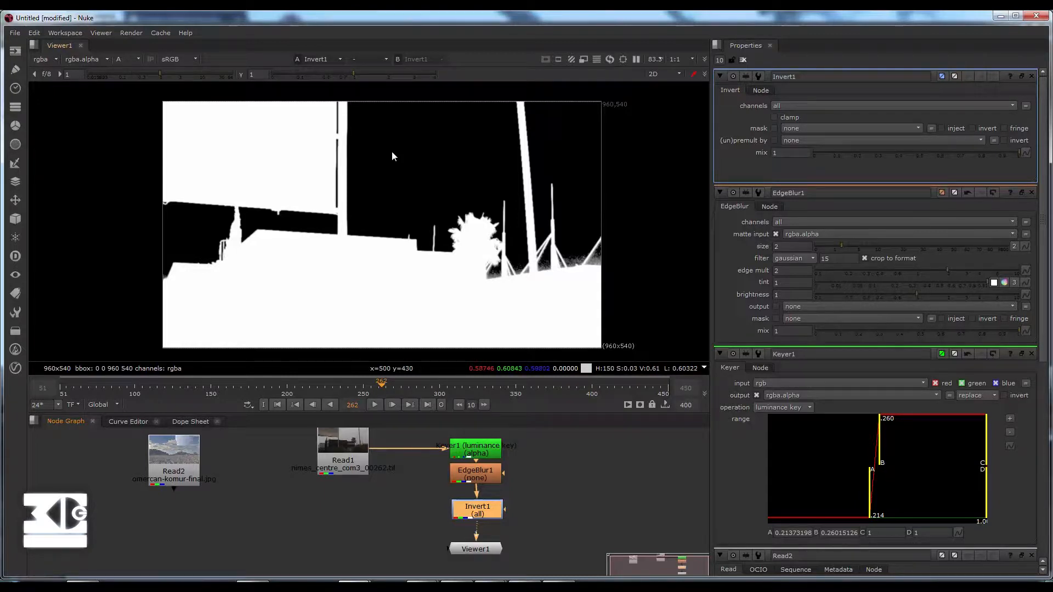
pyautogui.scroll(-5, 405, 515)
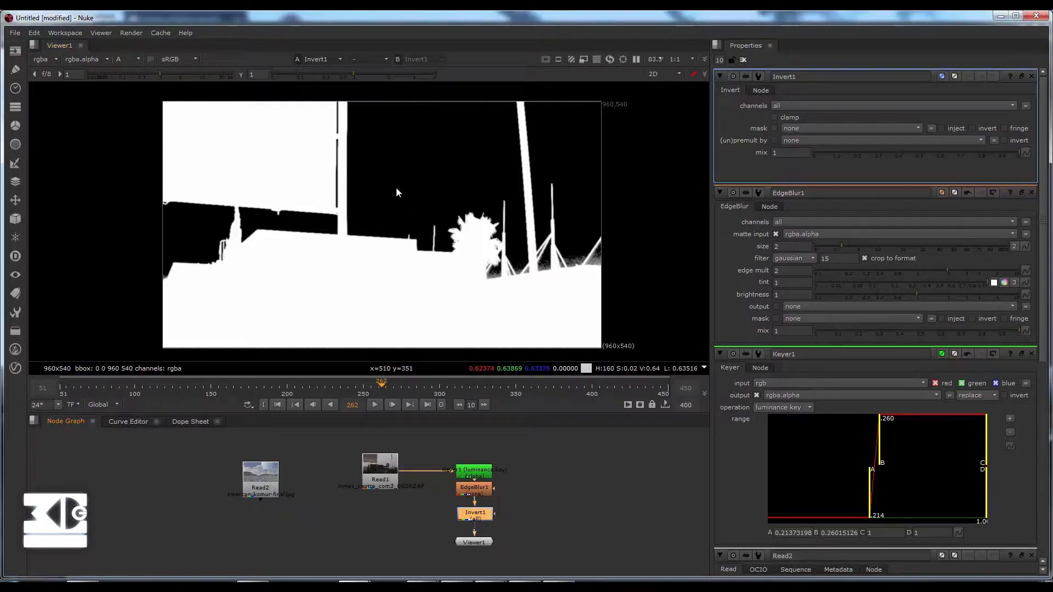
pyautogui.press('a')
pyautogui.press('a')
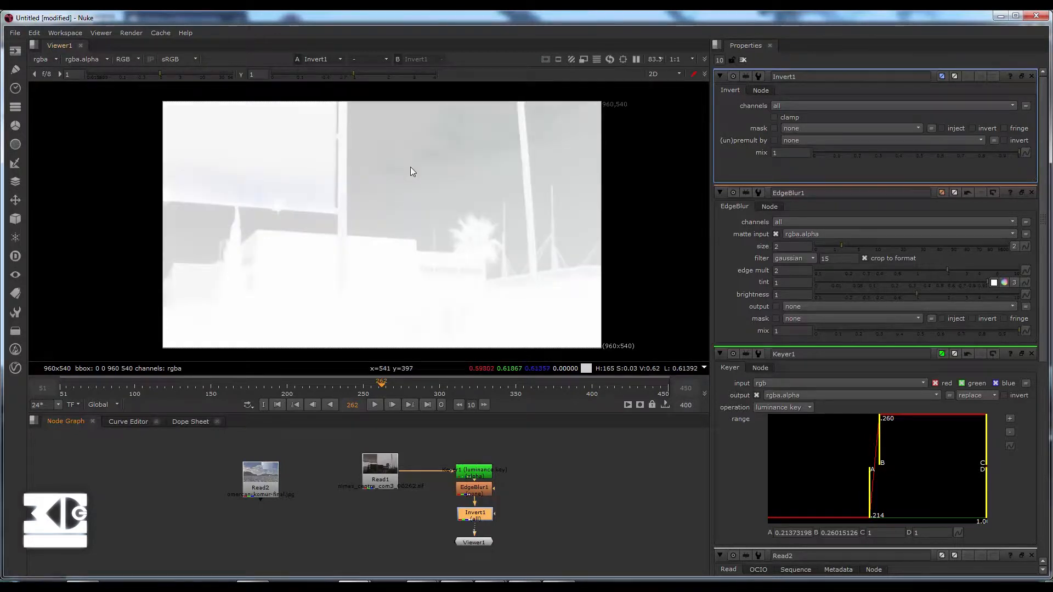
# Step: Reopen Keyer1's properties and lower range handle B to about 0.233 to clean the matte edges
pyautogui.scroll(5, 540, 479)
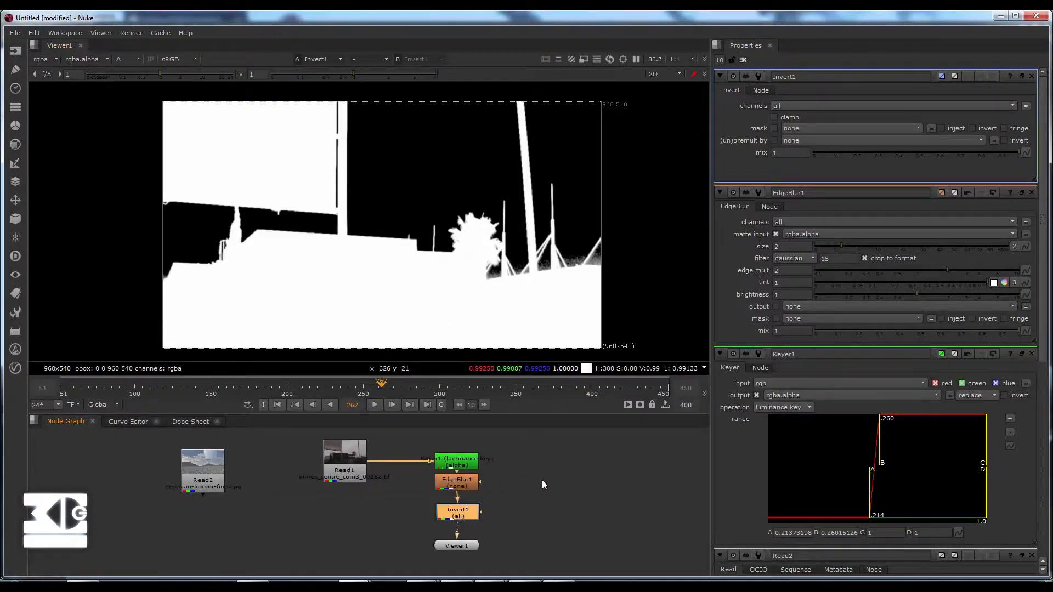
pyautogui.moveTo(538, 492); pyautogui.dragTo(531, 479, button='middle')
pyautogui.click(412, 560)
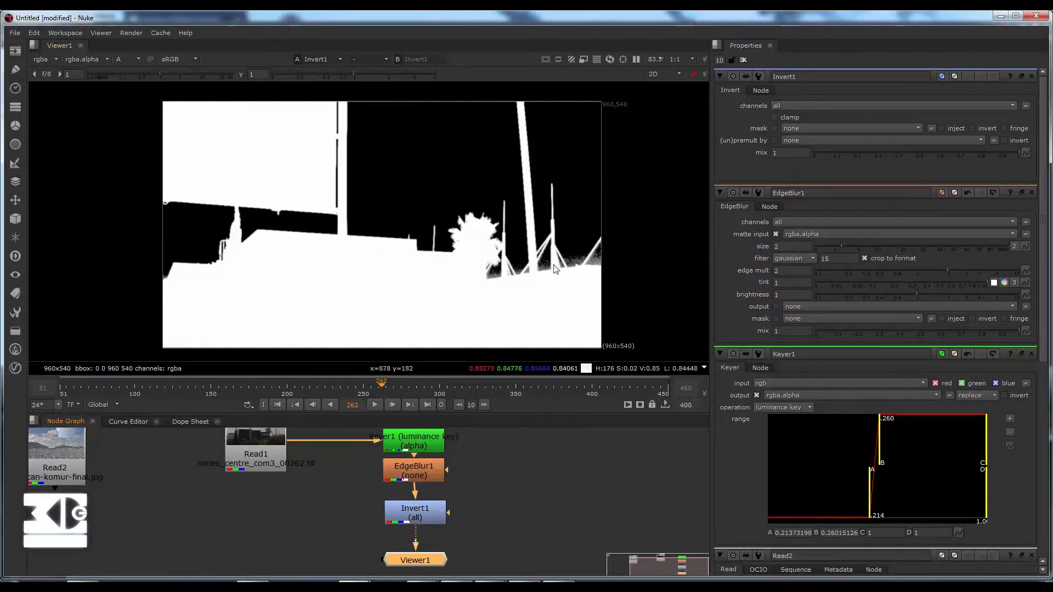
pyautogui.doubleClick(404, 443)
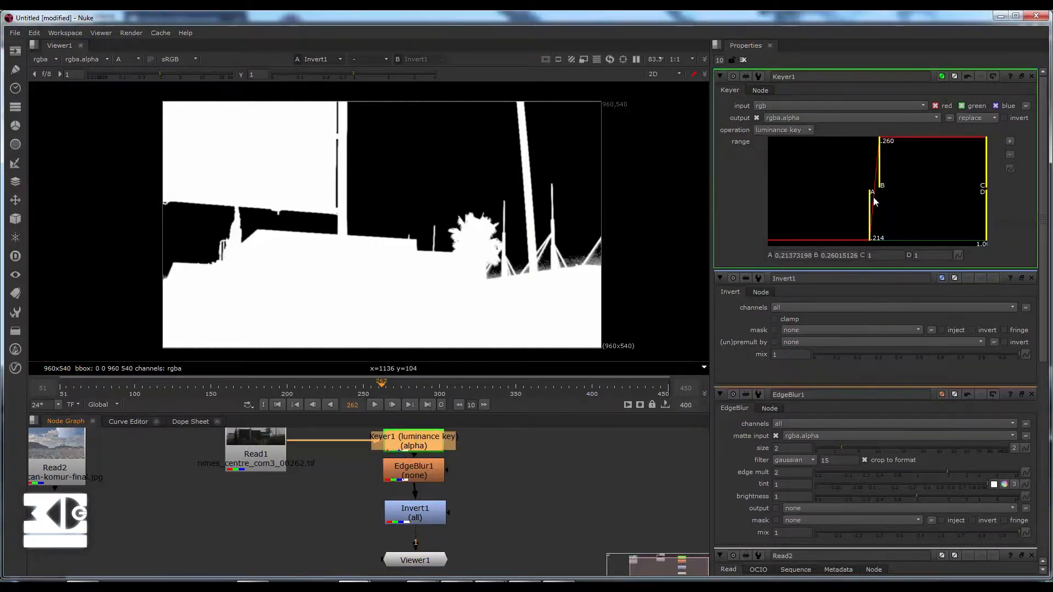
pyautogui.moveTo(879, 186); pyautogui.dragTo(875, 183)
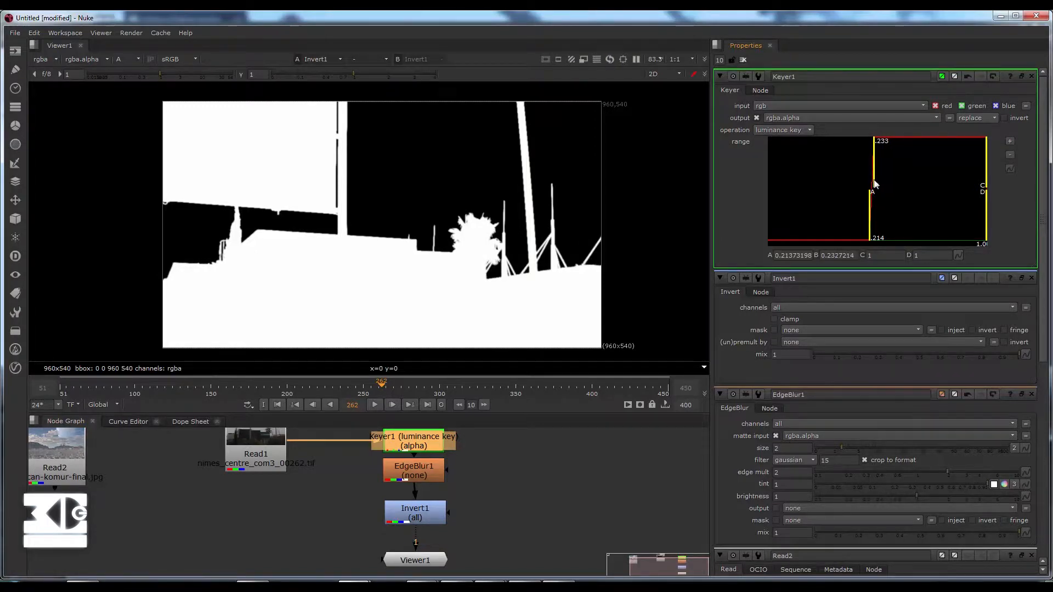
# Step: Display the colour channels and toggle Invert1 off and on to examine its effect on the image
pyautogui.moveTo(444, 470); pyautogui.dragTo(448, 441, button='middle')
pyautogui.click(433, 536)
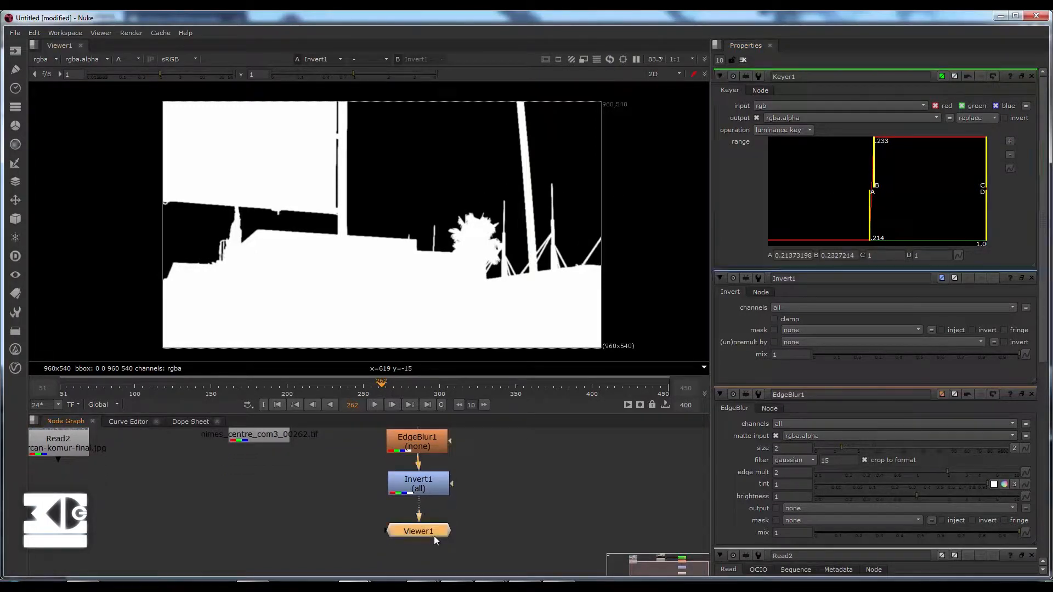
pyautogui.press('a')
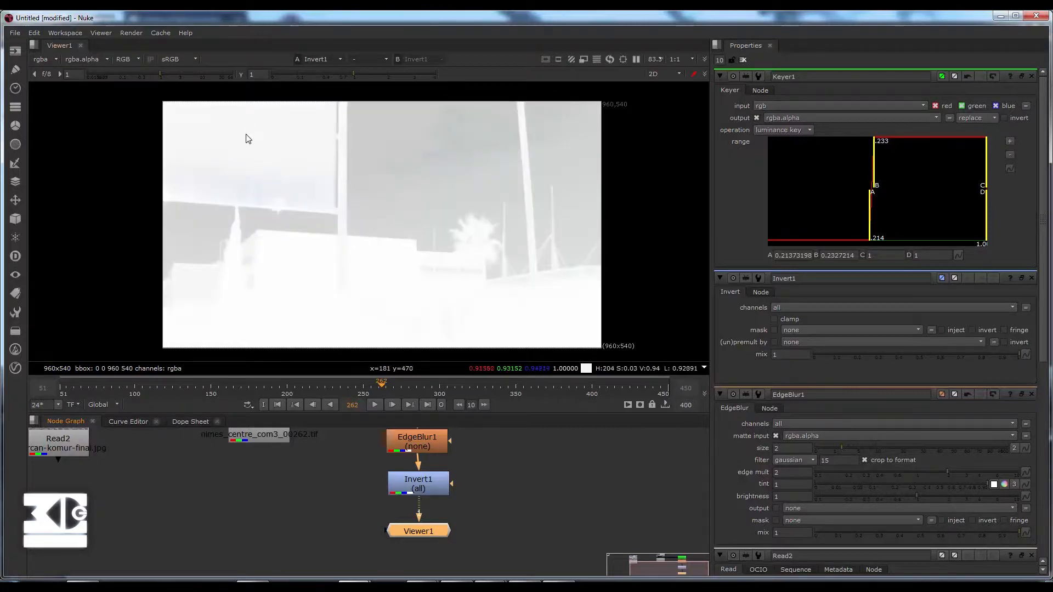
pyautogui.scroll(-2, 233, 167)
pyautogui.moveTo(418, 489); pyautogui.dragTo(422, 514, button='middle')
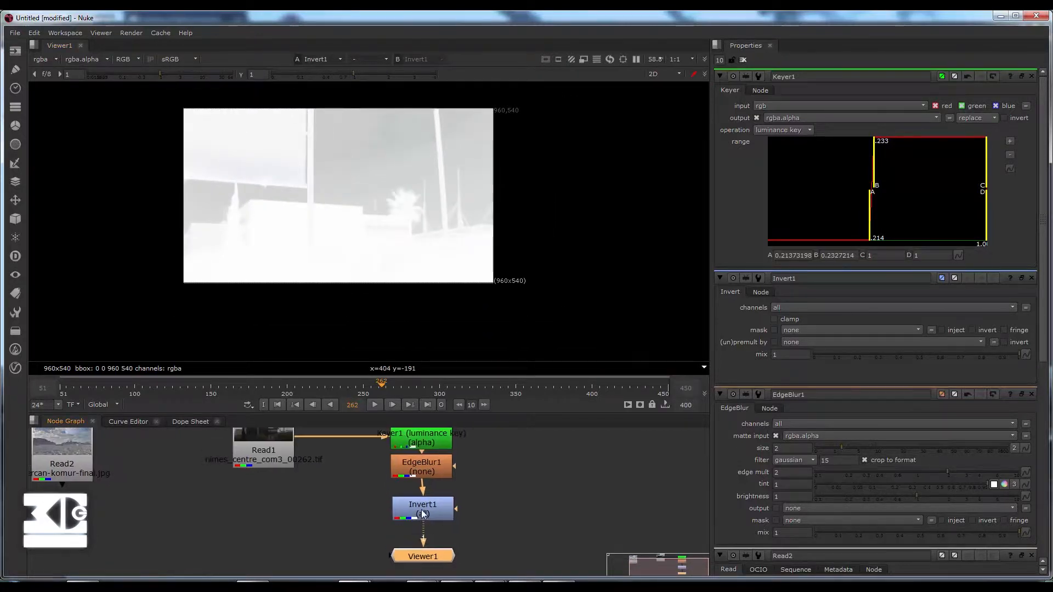
pyautogui.click(422, 513)
pyautogui.press('d')
pyautogui.press('d')
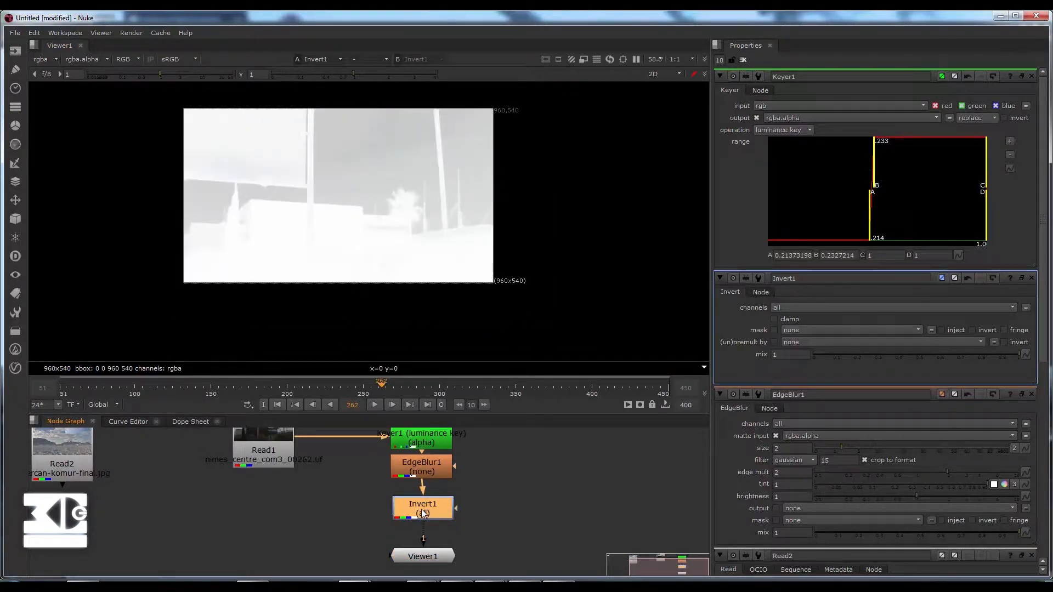
# Step: Restrict Invert1 to the alpha channel and compare the alpha and colour output in the viewer
pyautogui.doubleClick(439, 512)
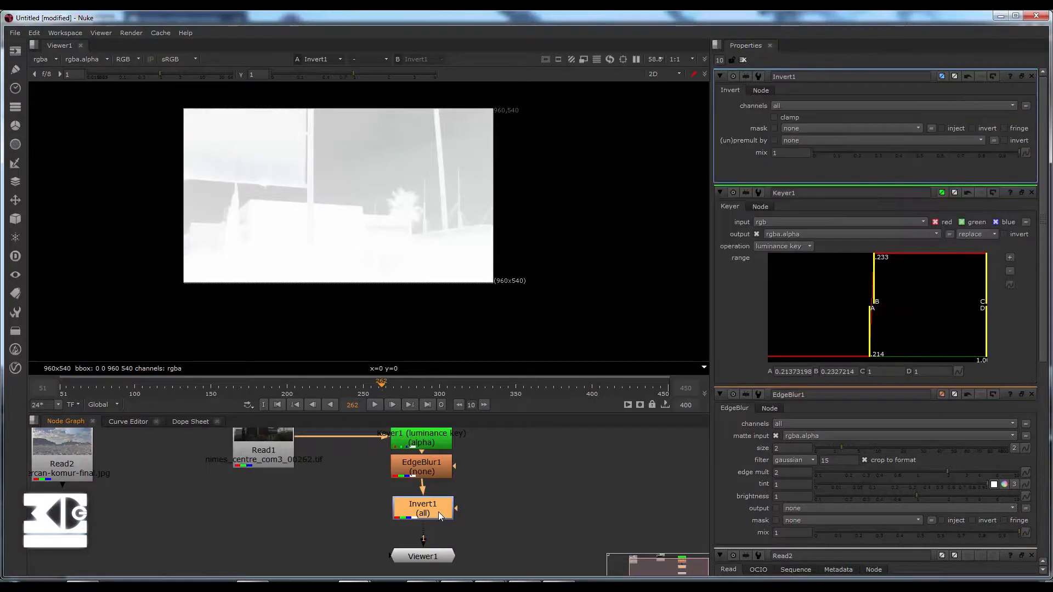
pyautogui.click(850, 107)
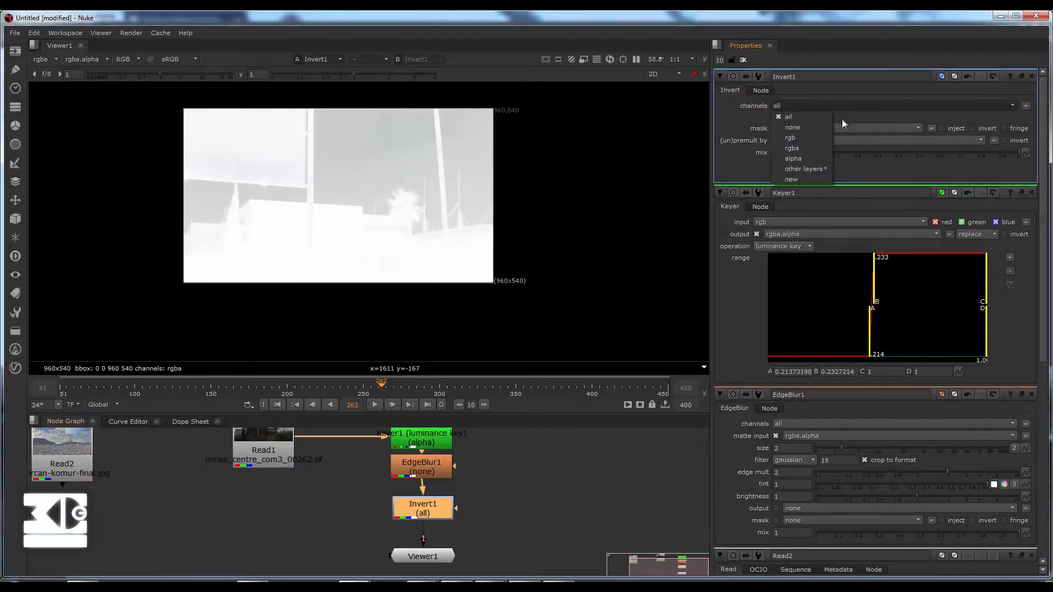
pyautogui.click(815, 155)
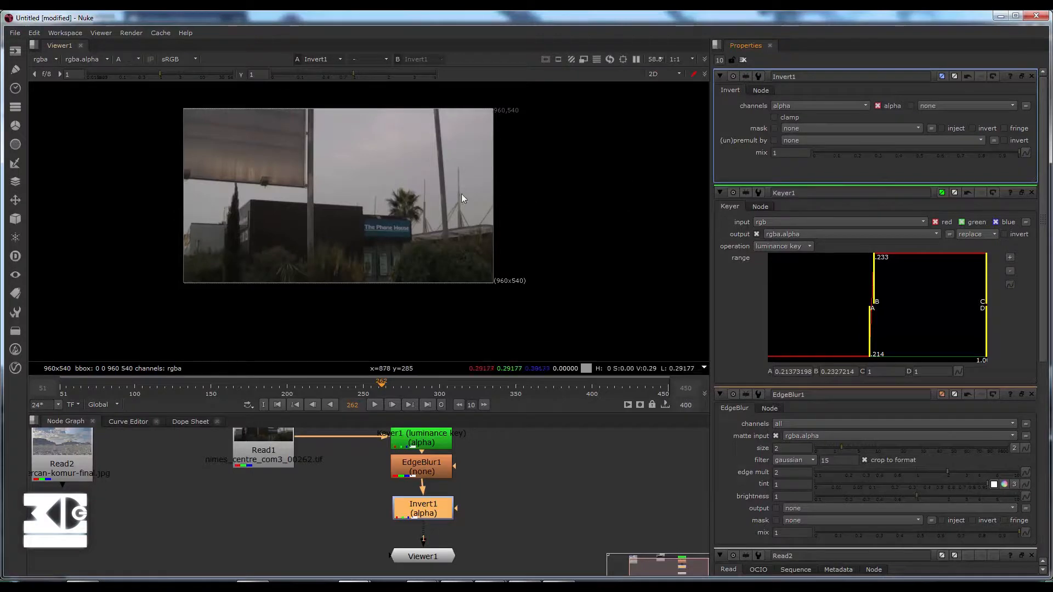
pyautogui.press('a')
pyautogui.press('a')
pyautogui.press('a')
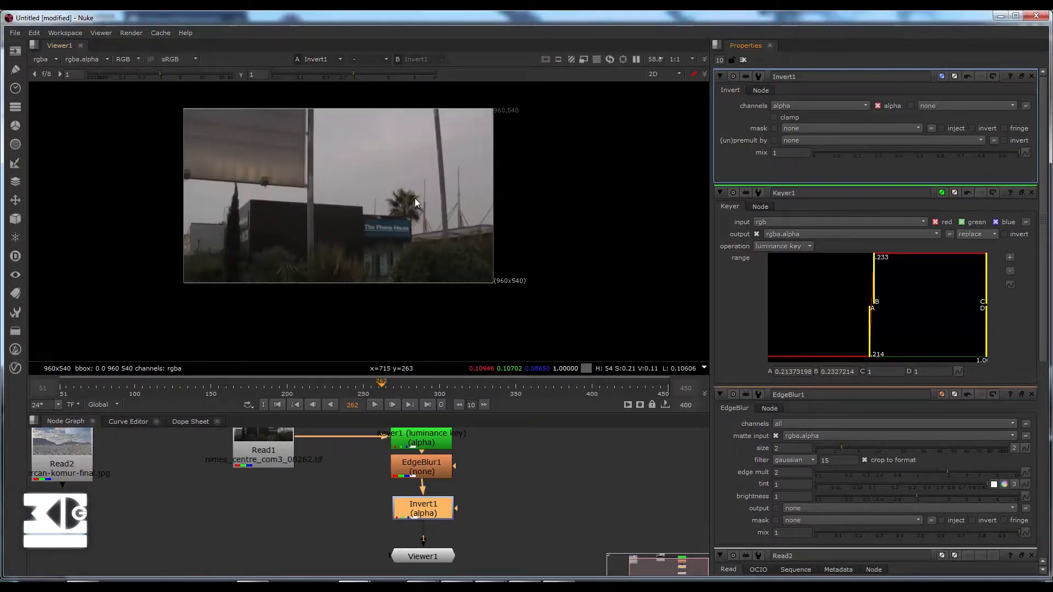
pyautogui.press('a')
pyautogui.press('a')
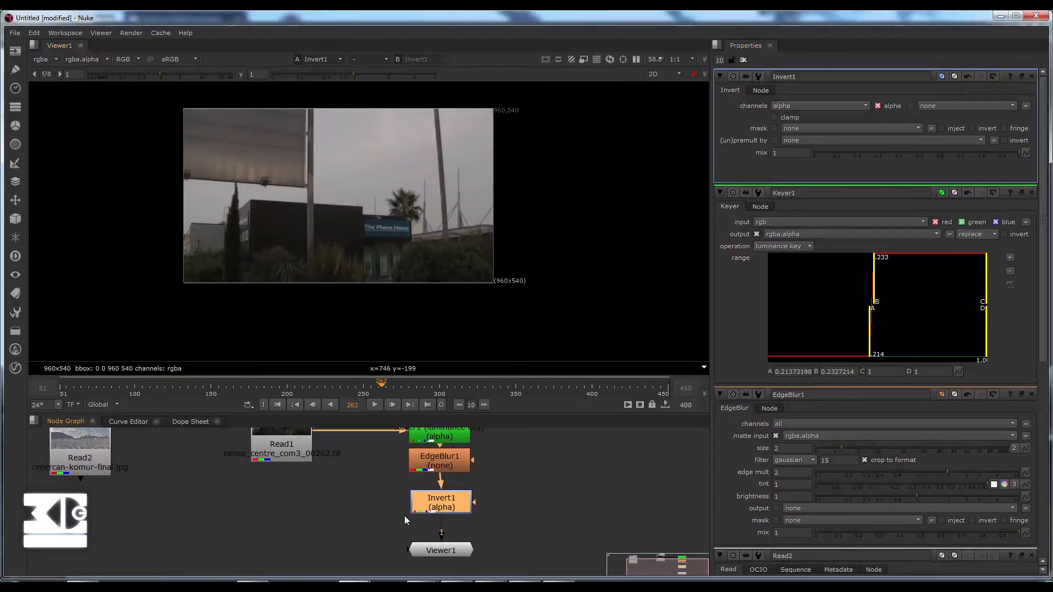
# Step: Add an unconnected Merge node and place it below Read1, to the left of Viewer1
pyautogui.scroll(-3, 403, 516)
pyautogui.moveTo(403, 531); pyautogui.dragTo(458, 498, button='middle')
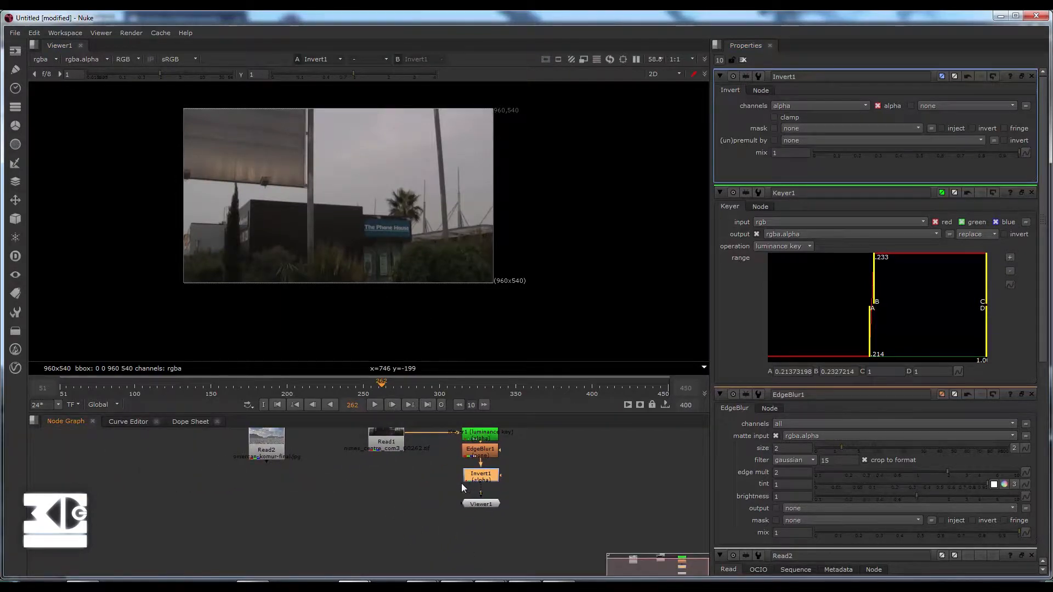
pyautogui.moveTo(418, 479); pyautogui.dragTo(465, 500, button='middle')
pyautogui.scroll(-2, 461, 494)
pyautogui.click(455, 502)
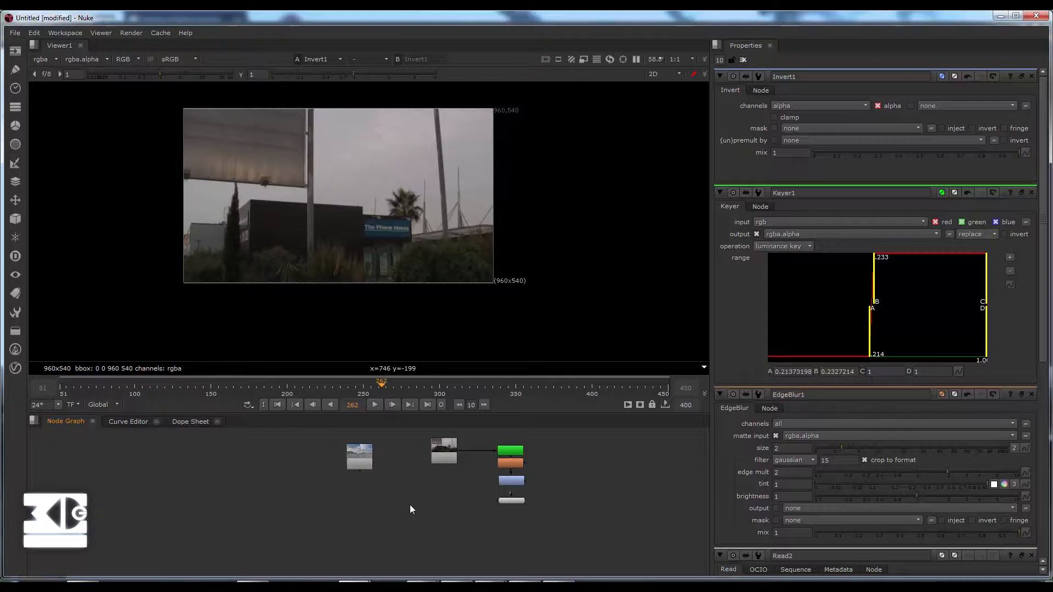
pyautogui.press('Tab')
pyautogui.write('mer')
pyautogui.press('Down')
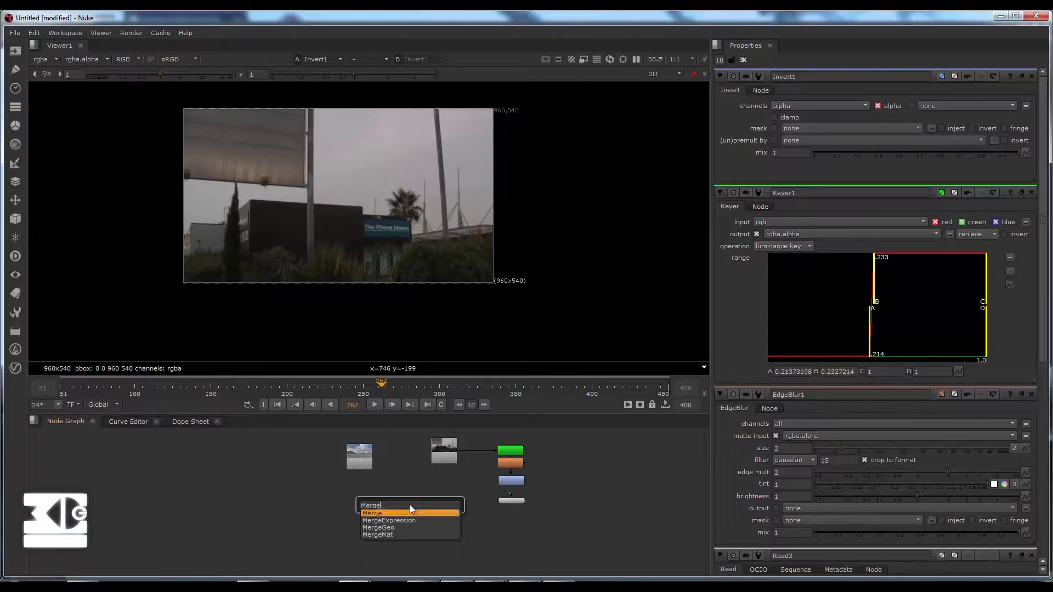
pyautogui.press('Return')
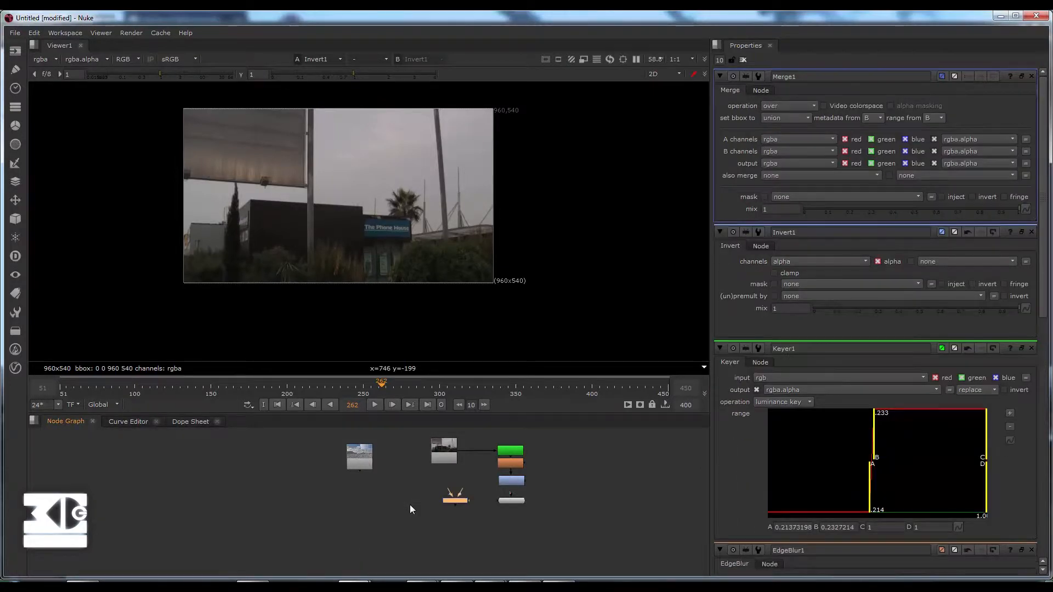
pyautogui.scroll(3, 462, 485)
pyautogui.scroll(1, 462, 485)
pyautogui.moveTo(456, 531); pyautogui.dragTo(423, 524)
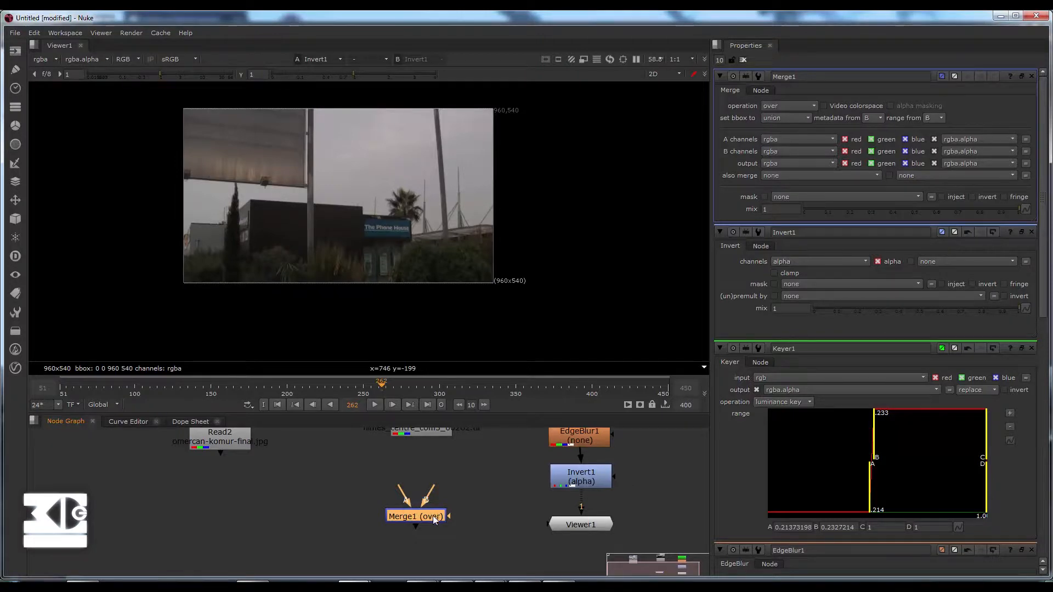
# Step: Move Viewer1 farther below Invert1 to make room and connect Merge1's B input to the Read2 sky image
pyautogui.moveTo(433, 515); pyautogui.dragTo(436, 525)
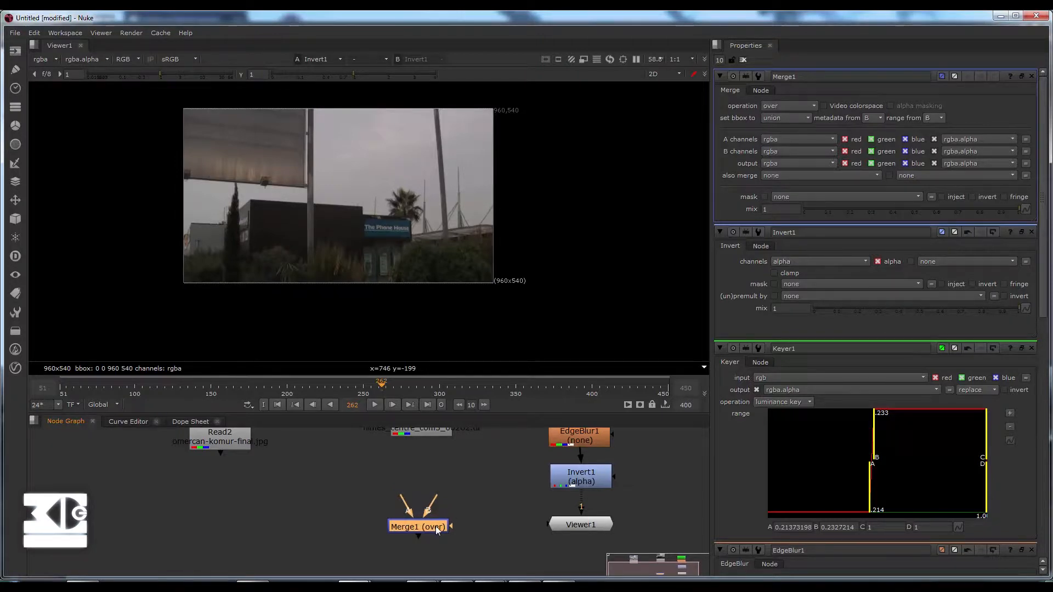
pyautogui.scroll(-4, 571, 521)
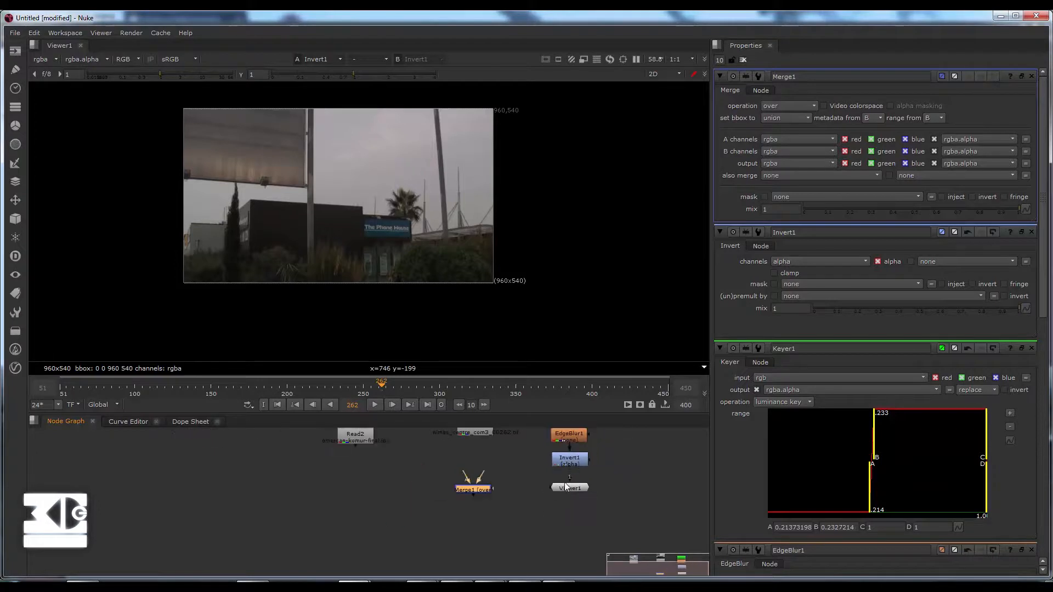
pyautogui.moveTo(572, 524); pyautogui.dragTo(574, 562)
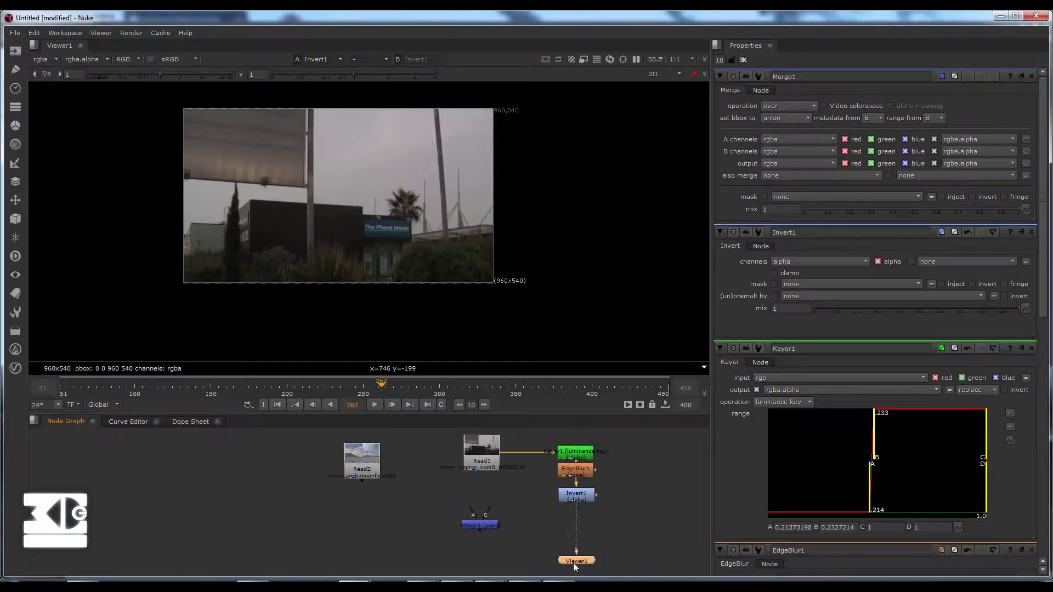
pyautogui.moveTo(476, 522); pyautogui.dragTo(370, 465)
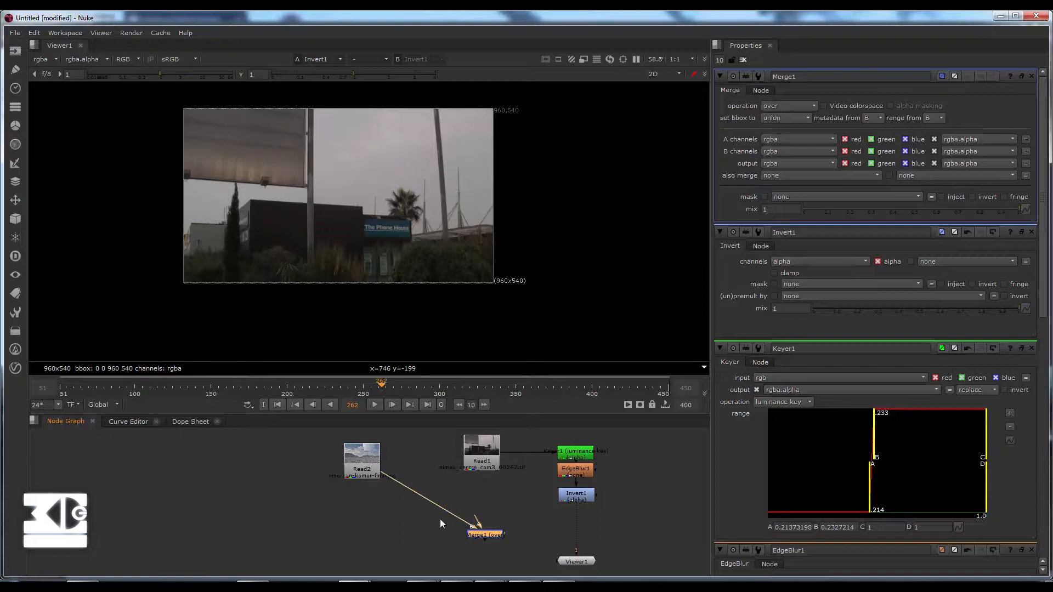
# Step: Shift Merge1 toward the keying branch and place Read2 level with it, to its left in the node graph
pyautogui.moveTo(485, 535); pyautogui.dragTo(512, 526)
pyautogui.scroll(4, 419, 495)
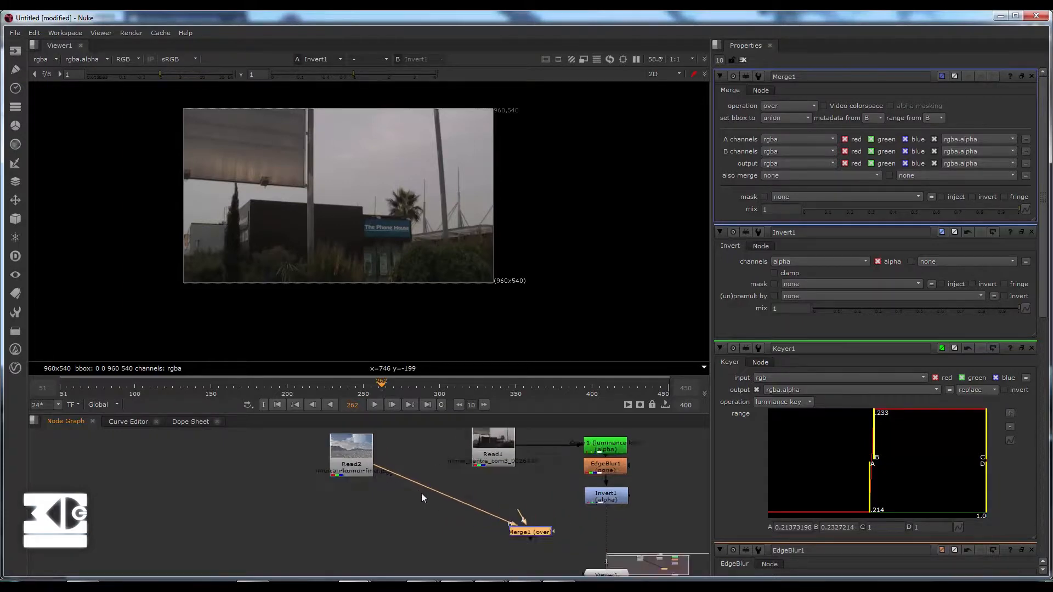
pyautogui.scroll(-3, 390, 470)
pyautogui.moveTo(362, 490); pyautogui.dragTo(370, 519, button='middle')
pyautogui.click(370, 520)
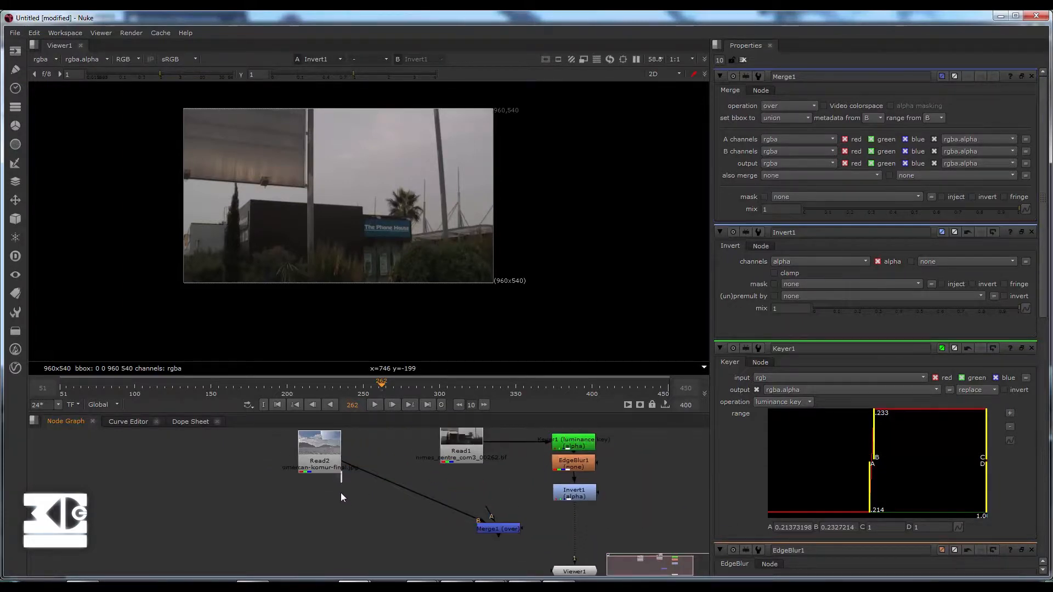
pyautogui.moveTo(313, 447); pyautogui.dragTo(365, 519)
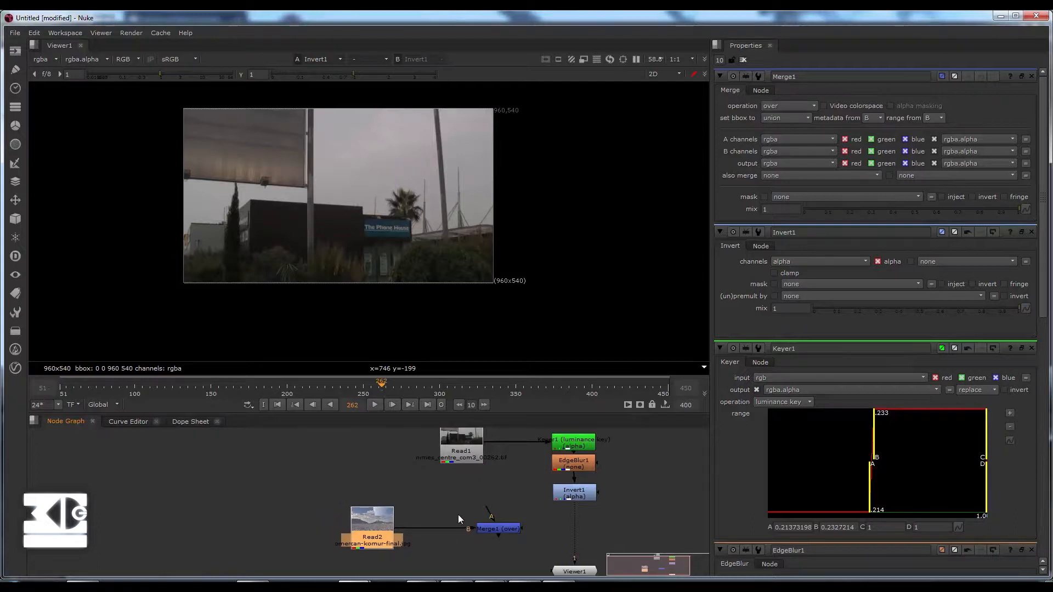
# Step: Connect Merge1's A input to Invert1, display Merge1 in the viewer, and align it between Invert1 and Viewer1
pyautogui.moveTo(493, 528); pyautogui.dragTo(559, 495)
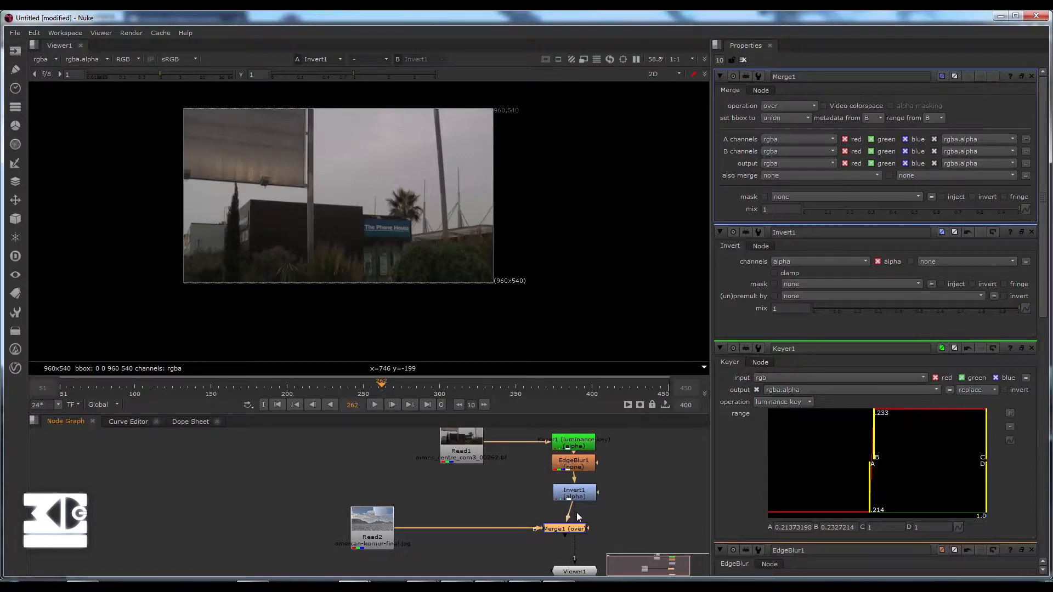
pyautogui.press('1')
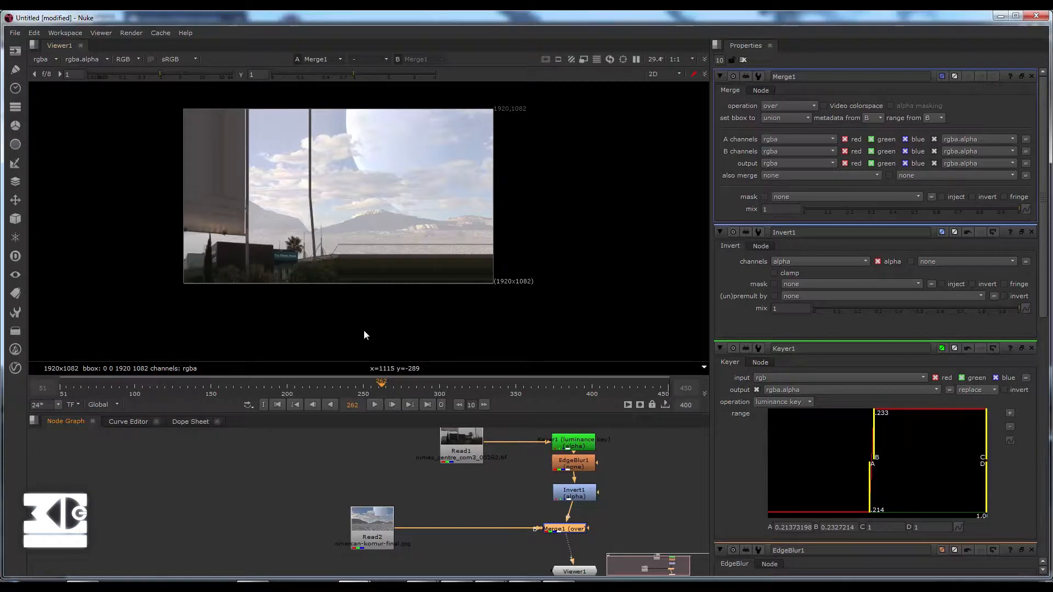
pyautogui.moveTo(566, 530); pyautogui.dragTo(563, 488, button='middle')
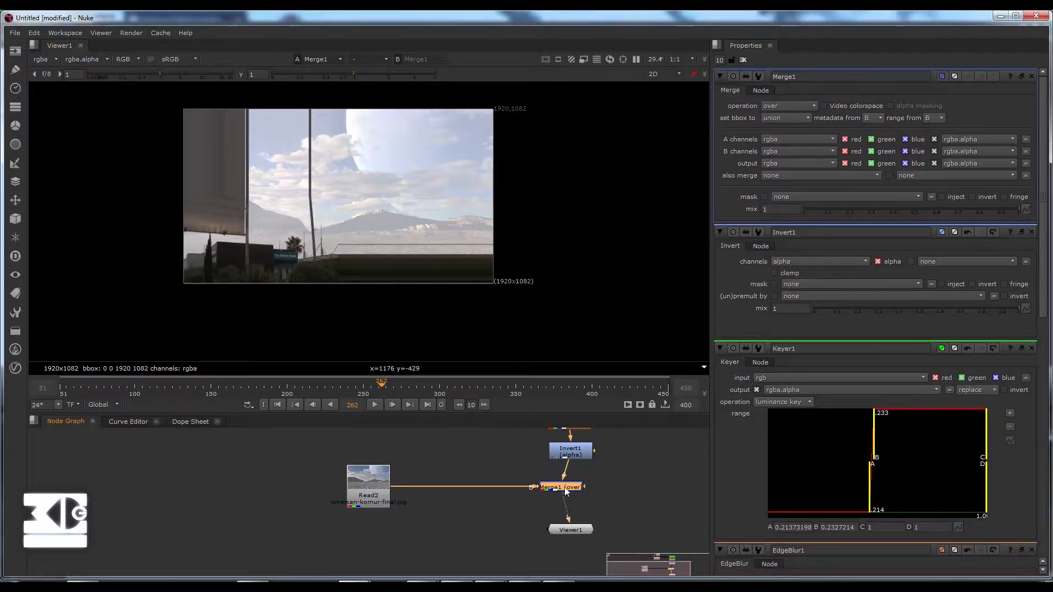
pyautogui.scroll(1, 562, 487)
pyautogui.moveTo(562, 488); pyautogui.dragTo(570, 489)
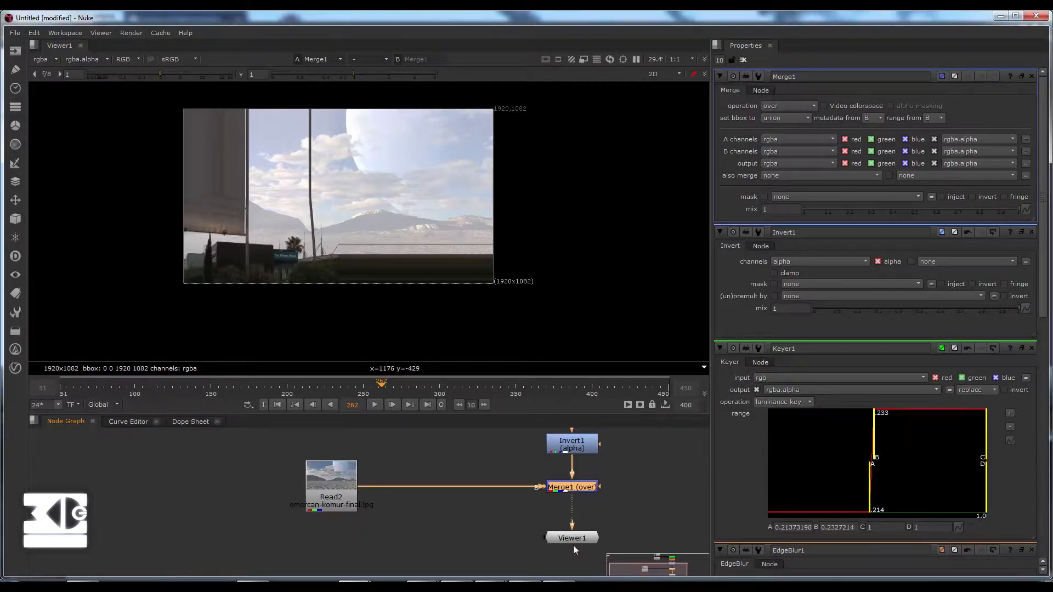
pyautogui.scroll(-2, 565, 519)
pyautogui.moveTo(565, 519); pyautogui.dragTo(548, 548, button='middle')
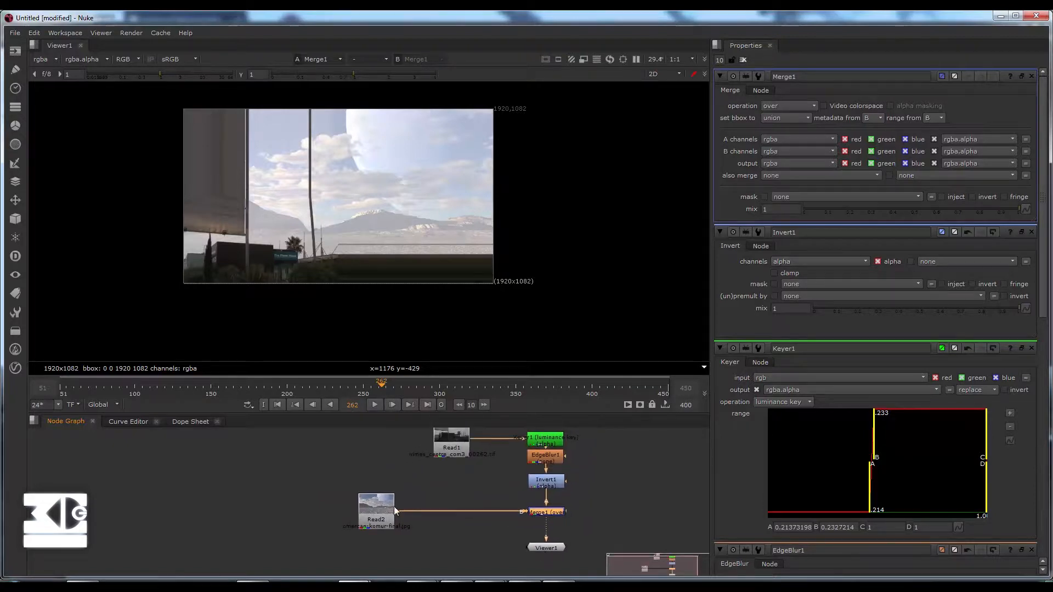
# Step: Open Read2's properties to check the sky image's format
pyautogui.click(362, 516)
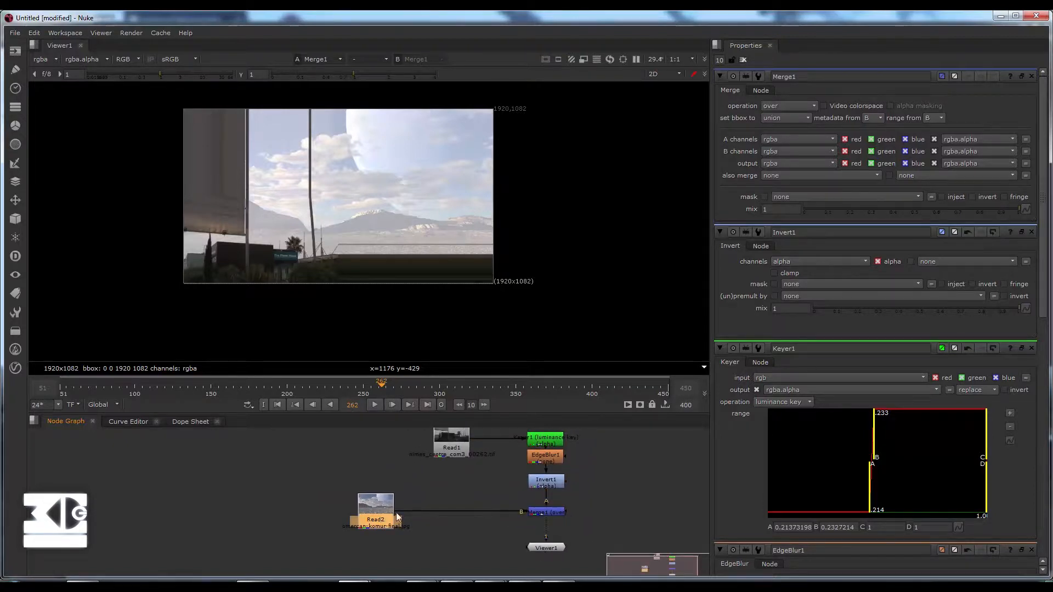
pyautogui.scroll(2, 394, 507)
pyautogui.doubleClick(370, 505)
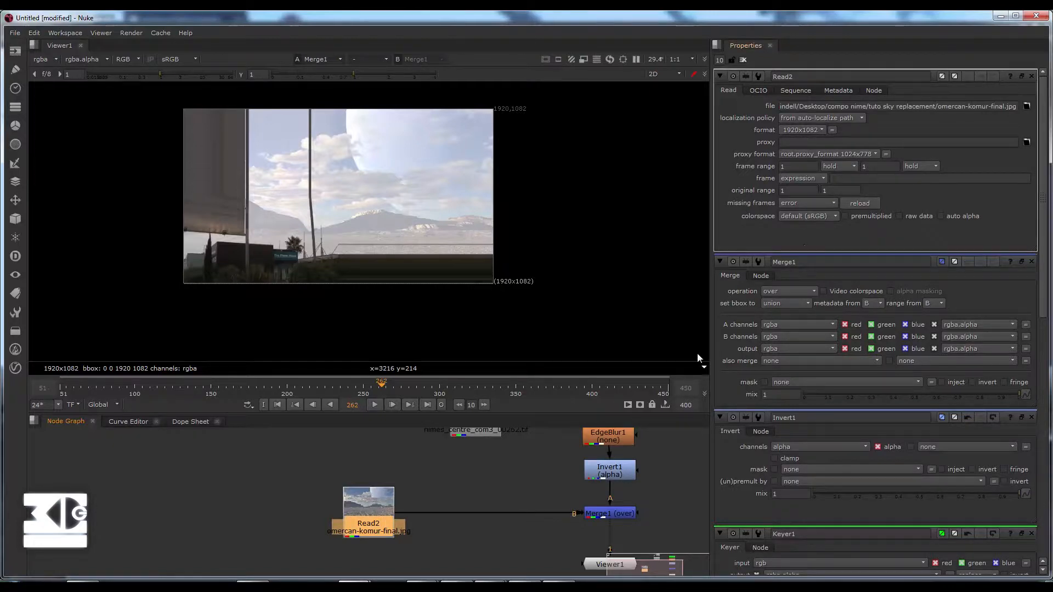
# Step: Set the full size format to 960x540 in the Project Settings
pyautogui.click(593, 565)
pyautogui.moveTo(593, 565); pyautogui.dragTo(472, 527, button='middle')
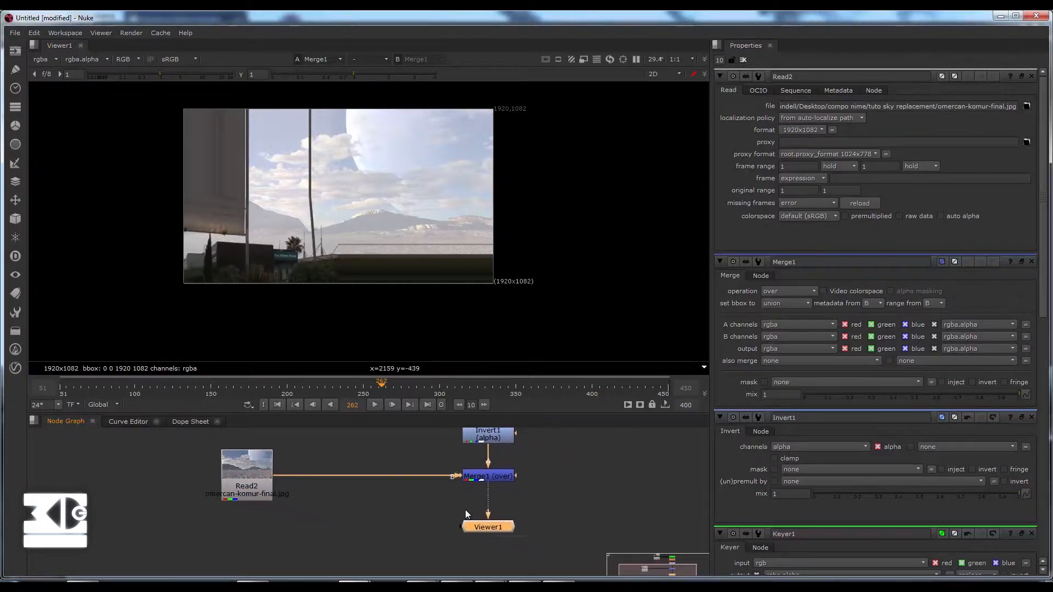
pyautogui.click(567, 487)
pyautogui.press('s')
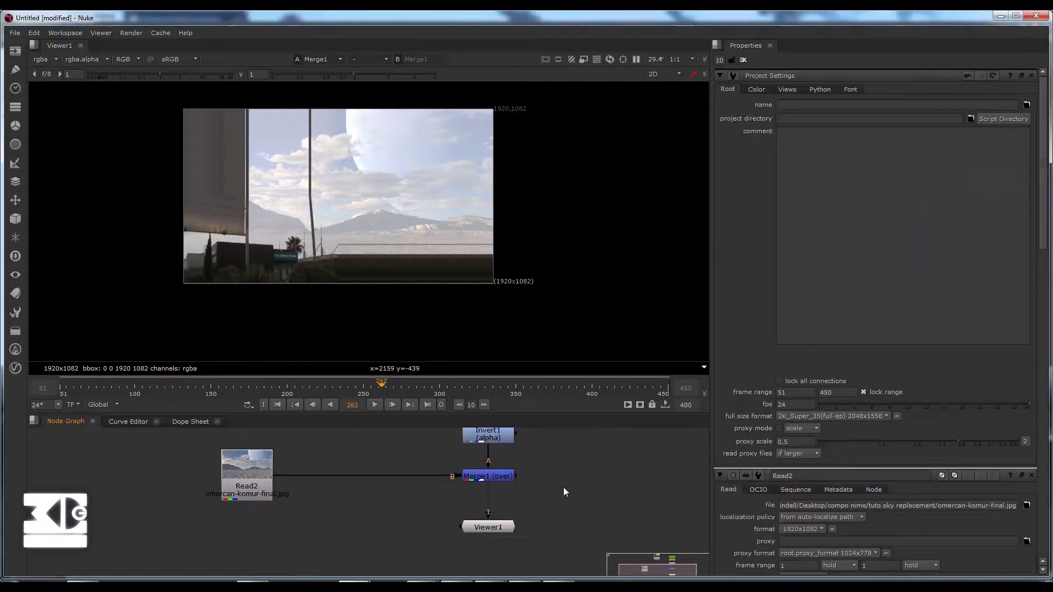
pyautogui.click(788, 419)
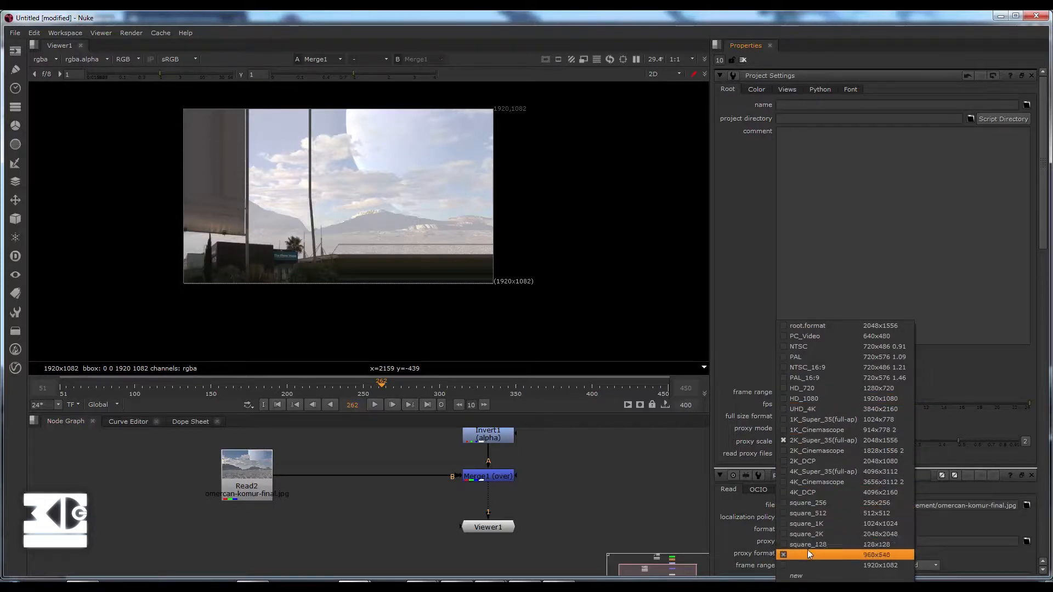
pyautogui.click(835, 551)
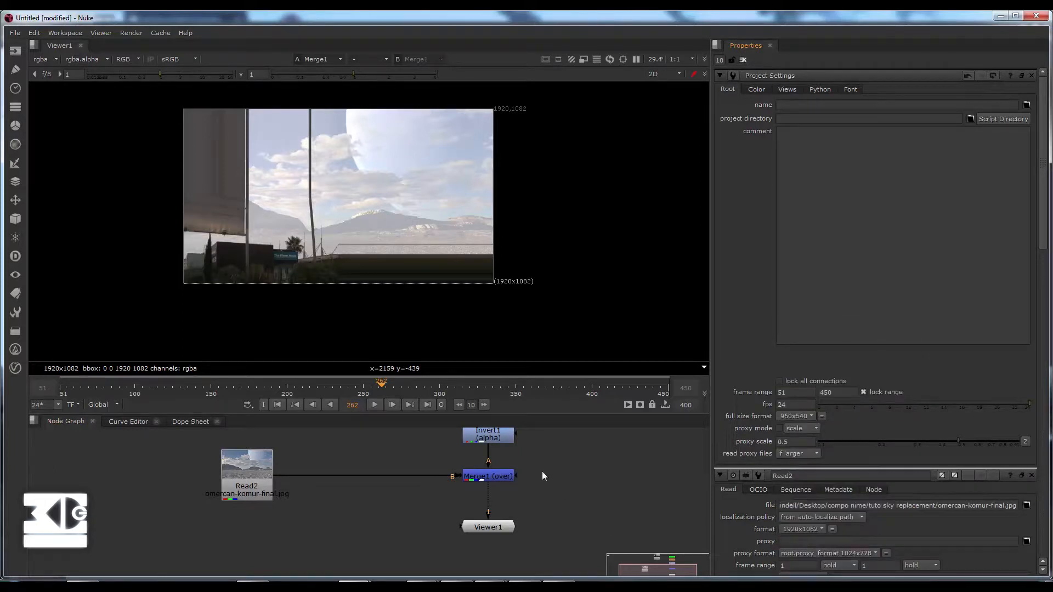
# Step: Open Read1's properties to check the format of the Nimes footage
pyautogui.moveTo(562, 480); pyautogui.dragTo(610, 520, button='middle')
pyautogui.scroll(3, 515, 468)
pyautogui.moveTo(515, 468); pyautogui.dragTo(511, 524, button='middle')
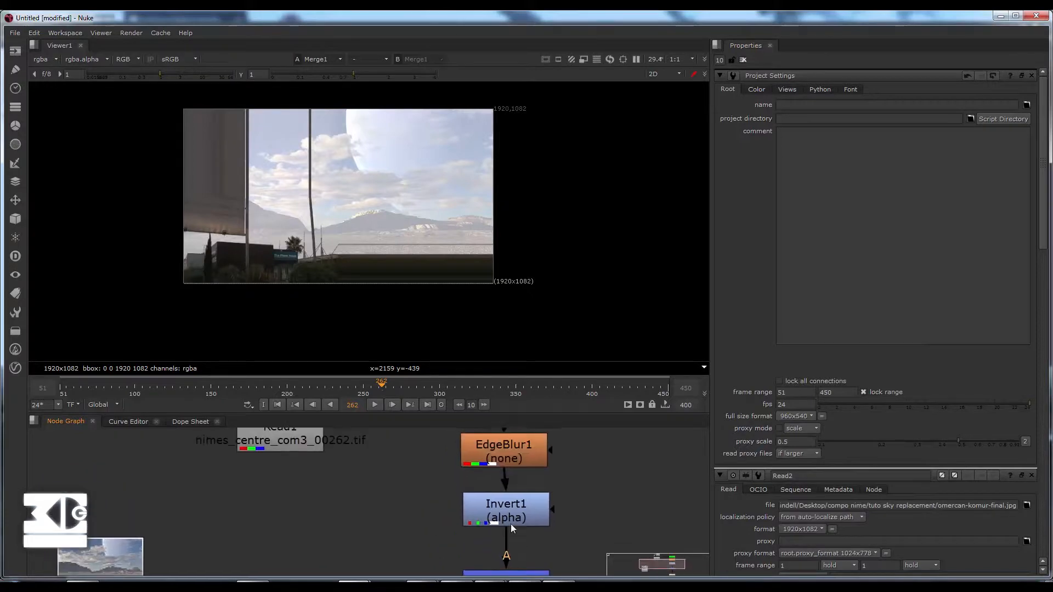
pyautogui.scroll(-3, 511, 524)
pyautogui.scroll(3, 330, 513)
pyautogui.doubleClick(373, 501)
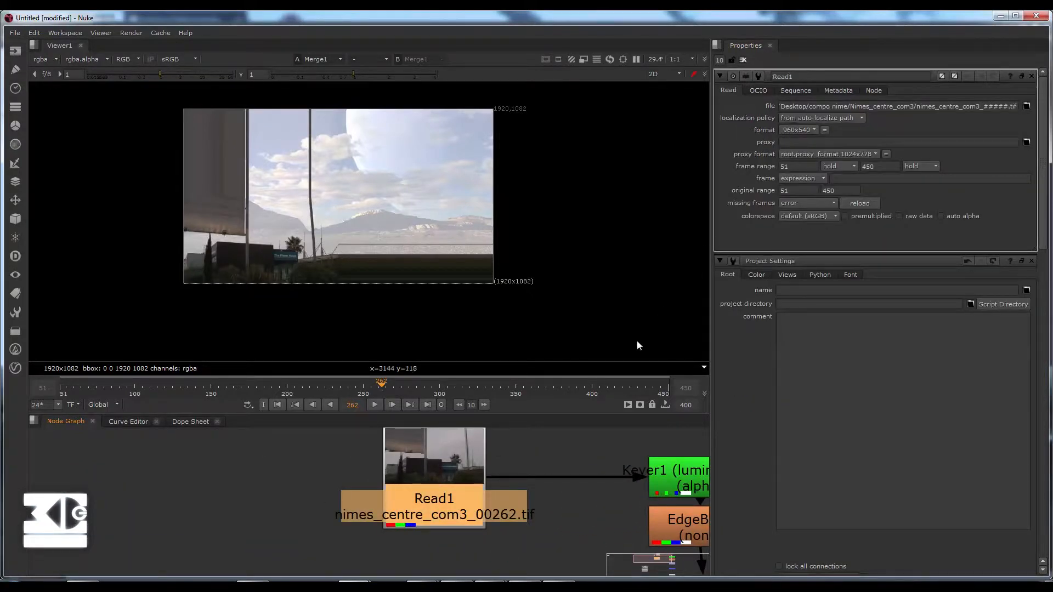
# Step: Try the 960x540 format on Read2 and restore its format to 1920x1082
pyautogui.moveTo(524, 453); pyautogui.dragTo(473, 420, button='middle')
pyautogui.scroll(-2, 486, 513)
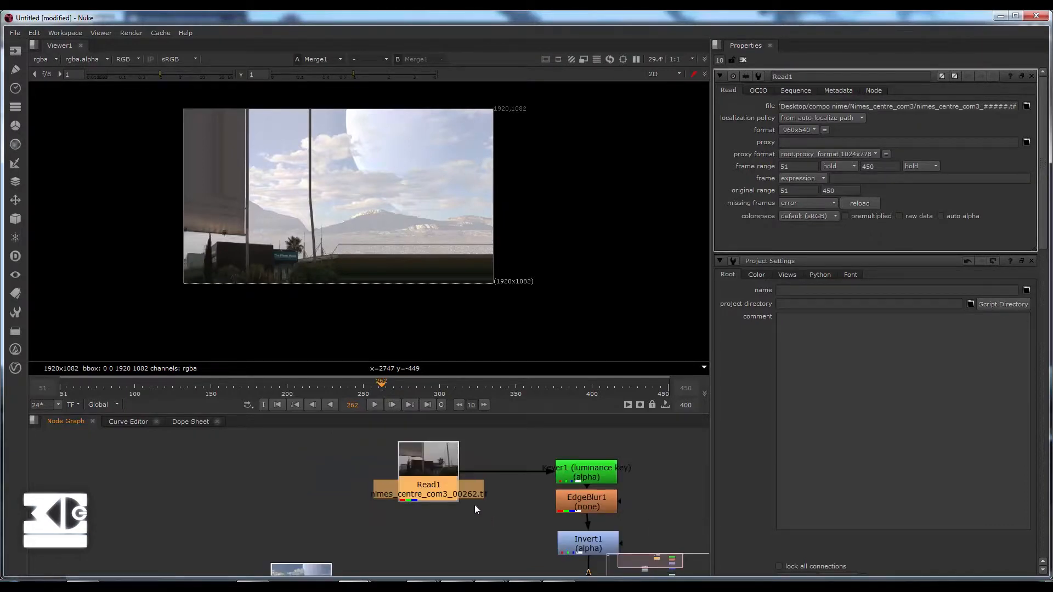
pyautogui.scroll(-2, 475, 504)
pyautogui.moveTo(475, 505); pyautogui.dragTo(407, 452, button='middle')
pyautogui.scroll(3, 370, 472)
pyautogui.doubleClick(209, 498)
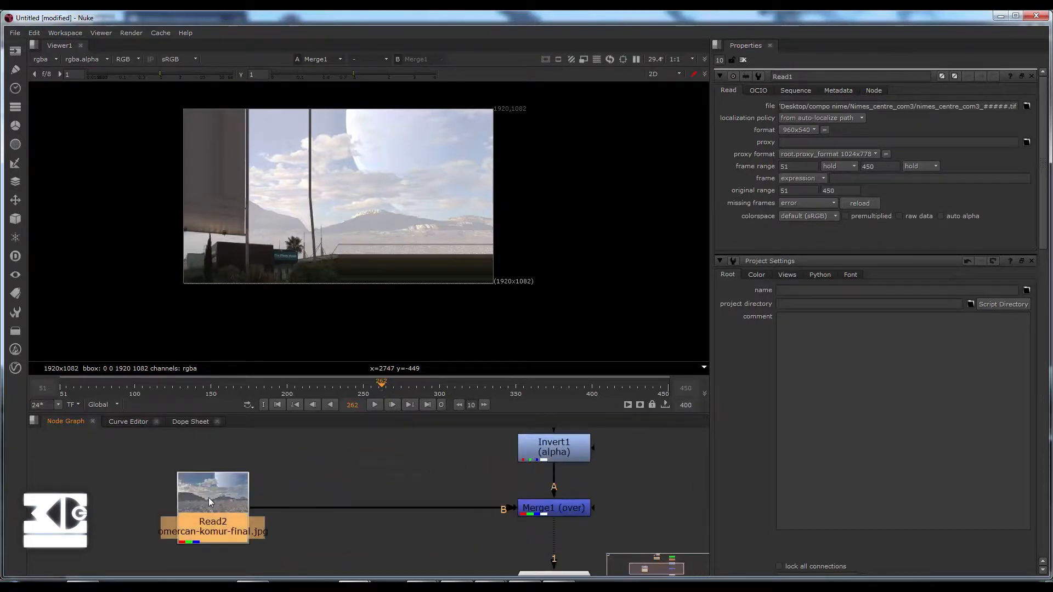
pyautogui.click(815, 129)
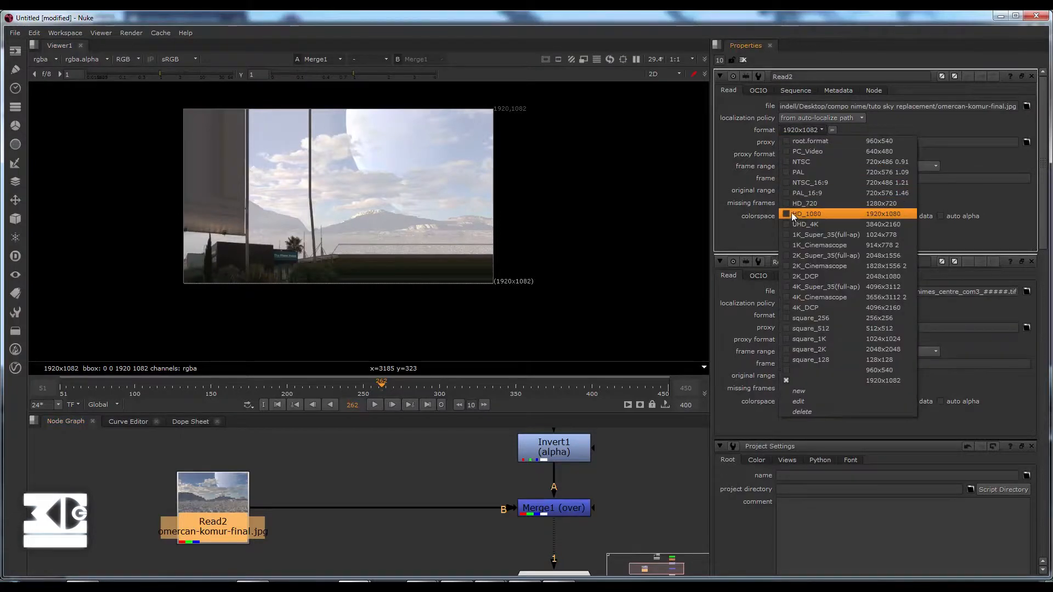
pyautogui.click(786, 370)
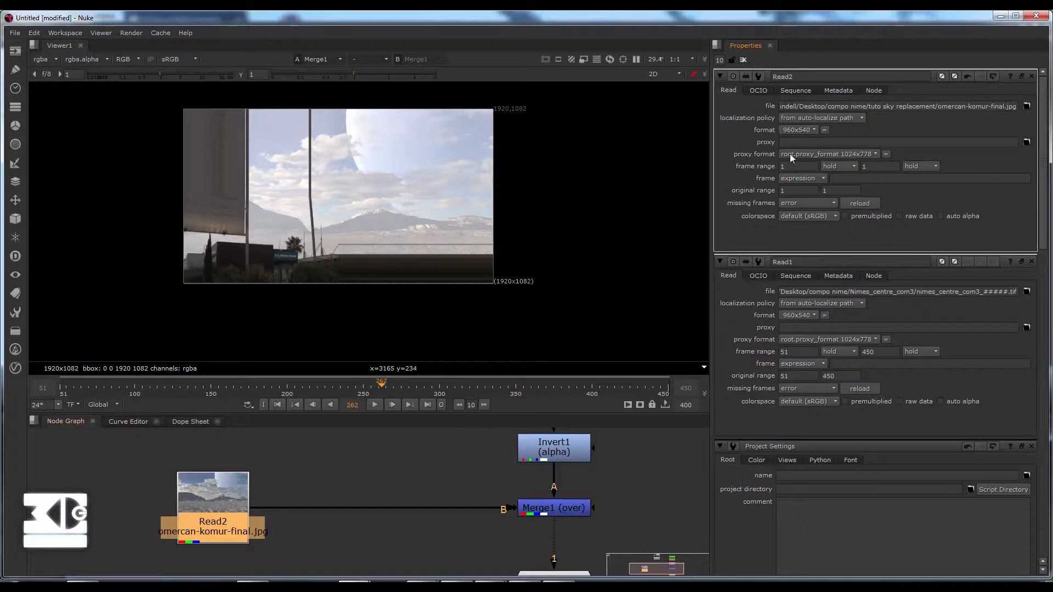
pyautogui.click(791, 131)
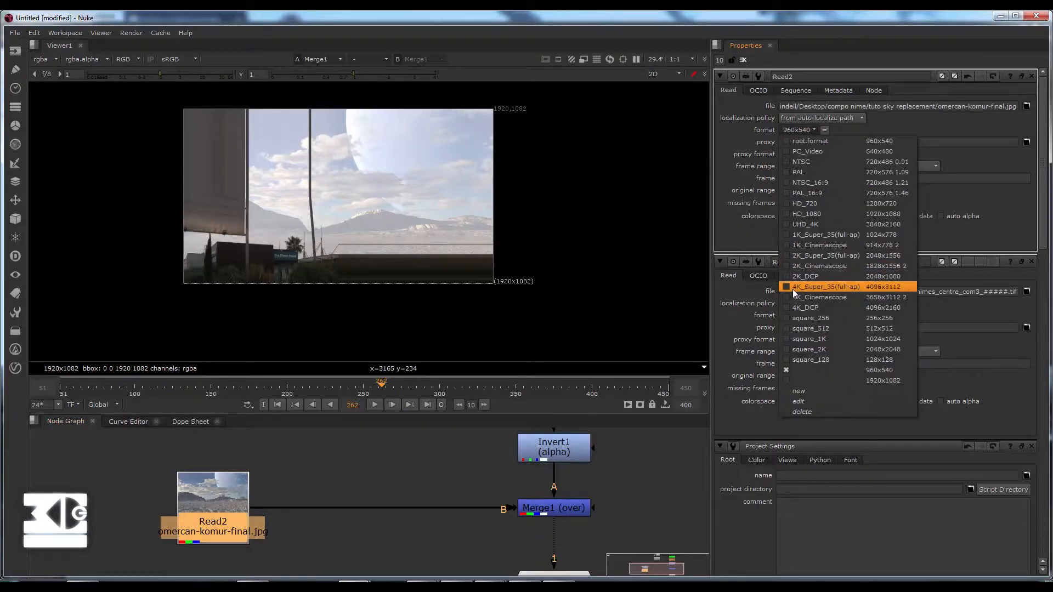
pyautogui.click(791, 381)
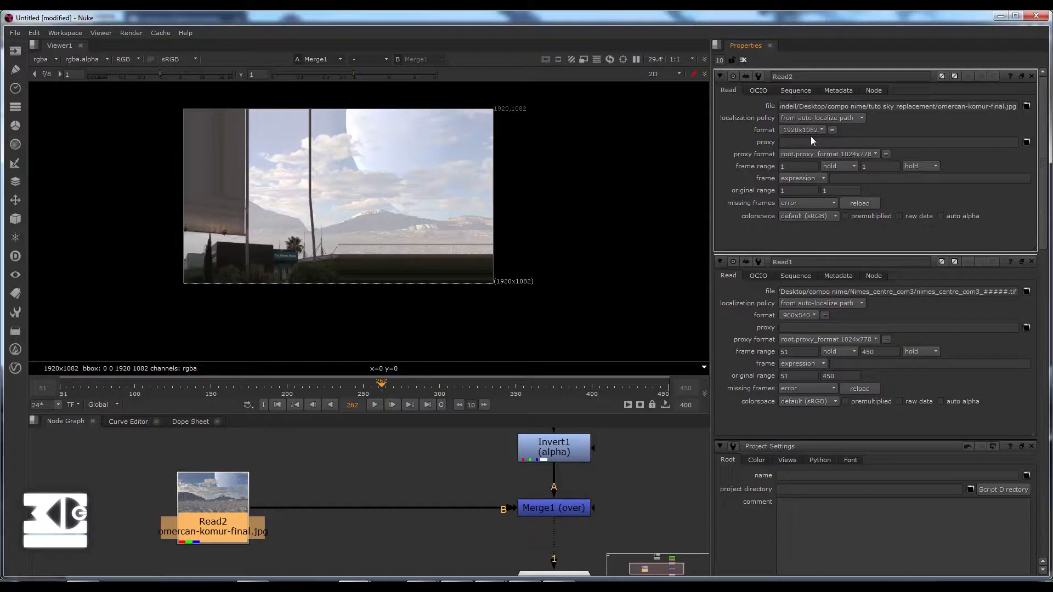
# Step: Add a Reformat node and insert it between Read2 and Merge1 to fit the sky image to the 960x540 root format
pyautogui.click(397, 466)
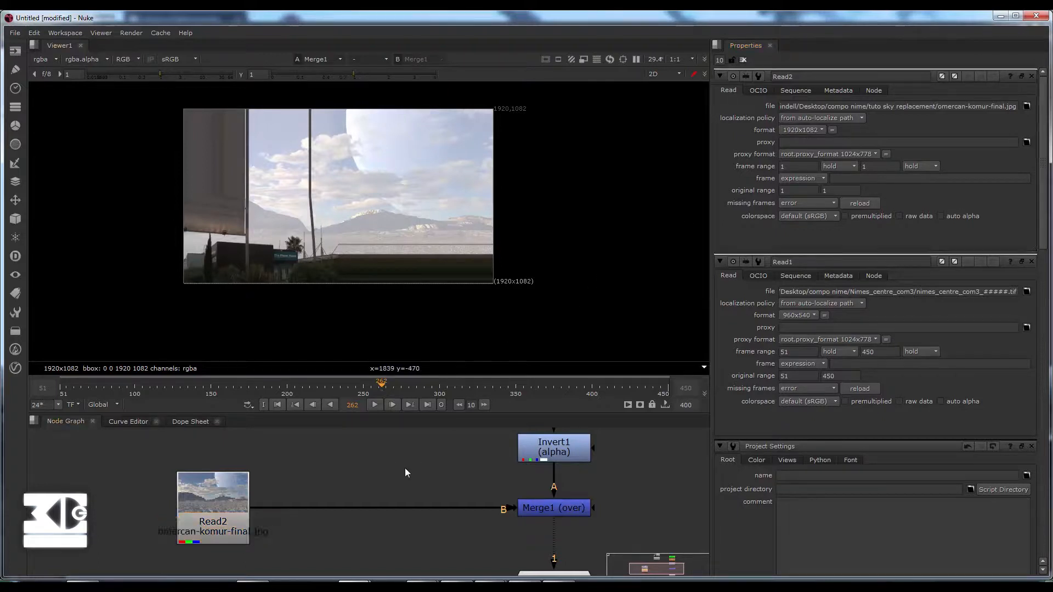
pyautogui.scroll(-3, 404, 469)
pyautogui.moveTo(449, 467); pyautogui.dragTo(473, 488, button='middle')
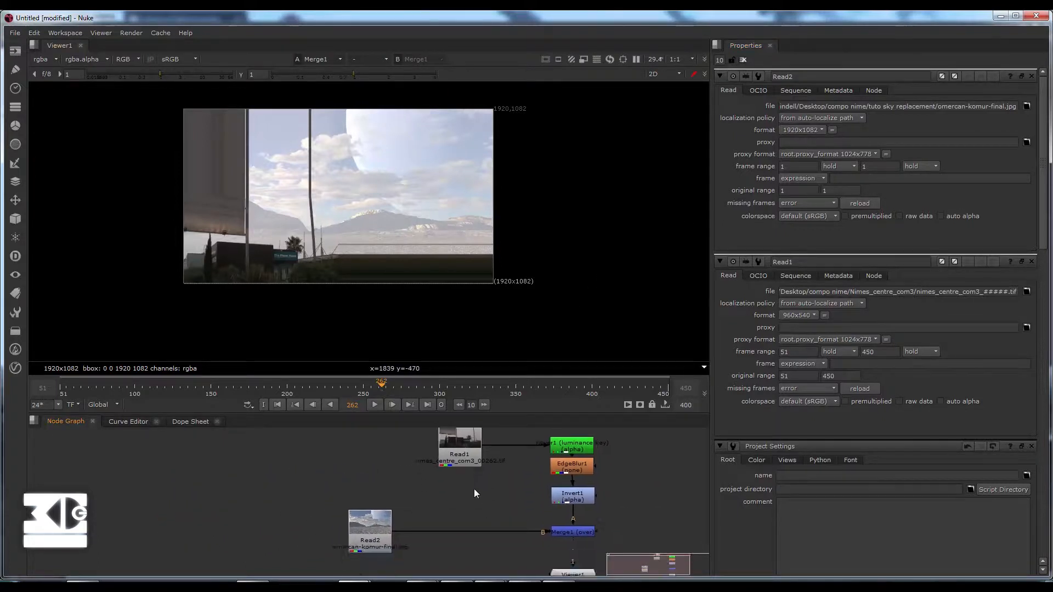
pyautogui.press('Tab')
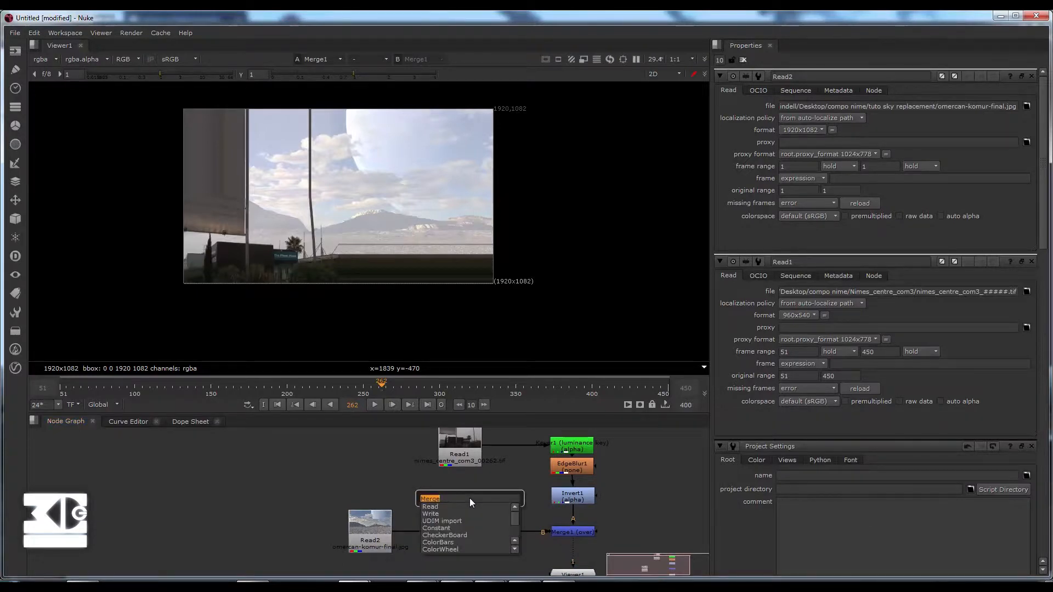
pyautogui.write('ref')
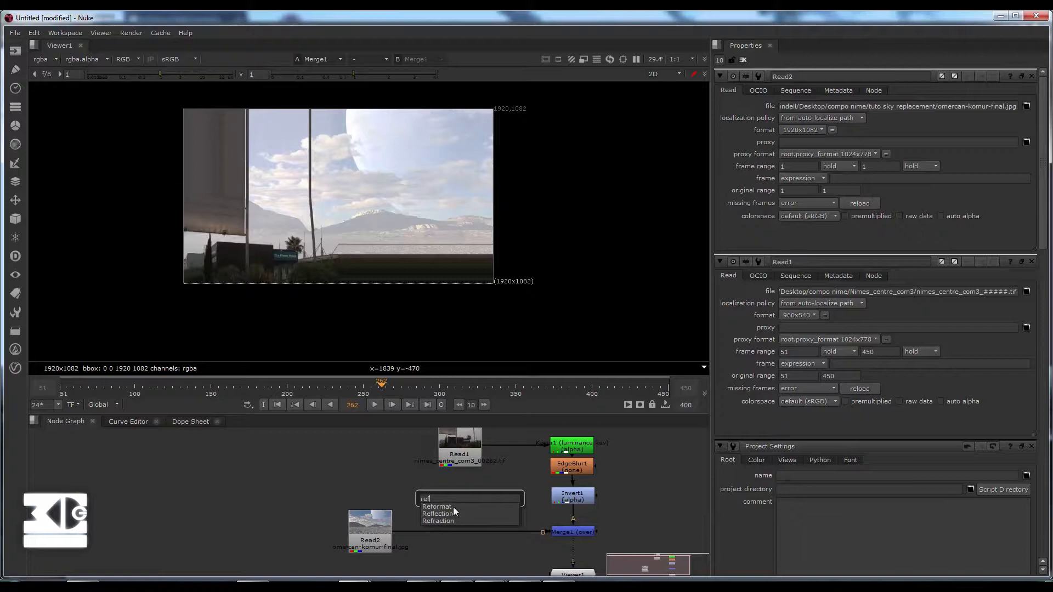
pyautogui.click(453, 506)
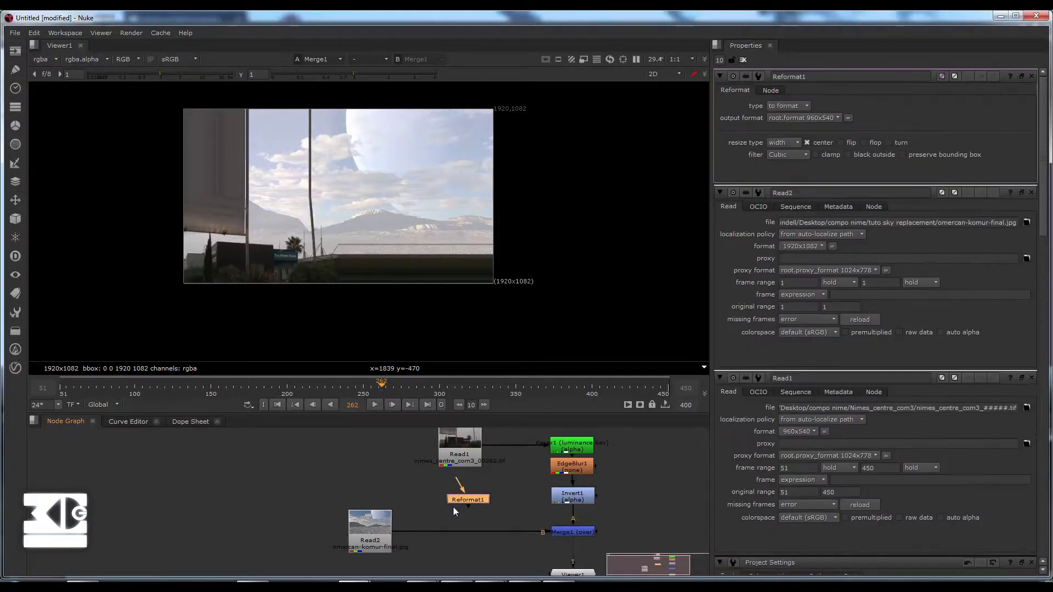
pyautogui.moveTo(459, 501); pyautogui.dragTo(423, 529)
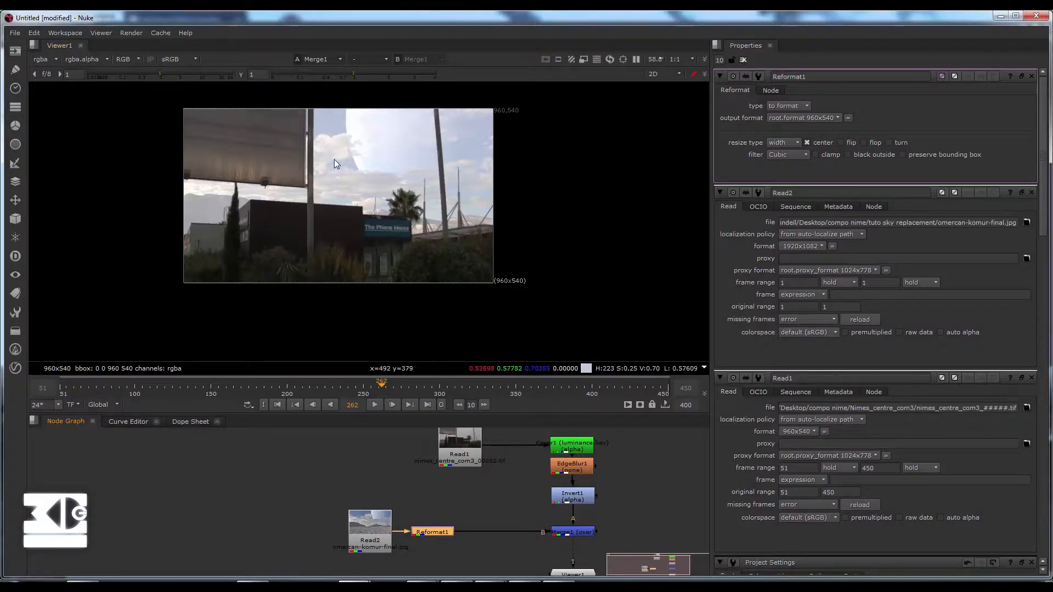
# Step: Examine the composited sky closely around the building, poles and palm tree in the viewer
pyautogui.press('f')
pyautogui.scroll(-3, 273, 299)
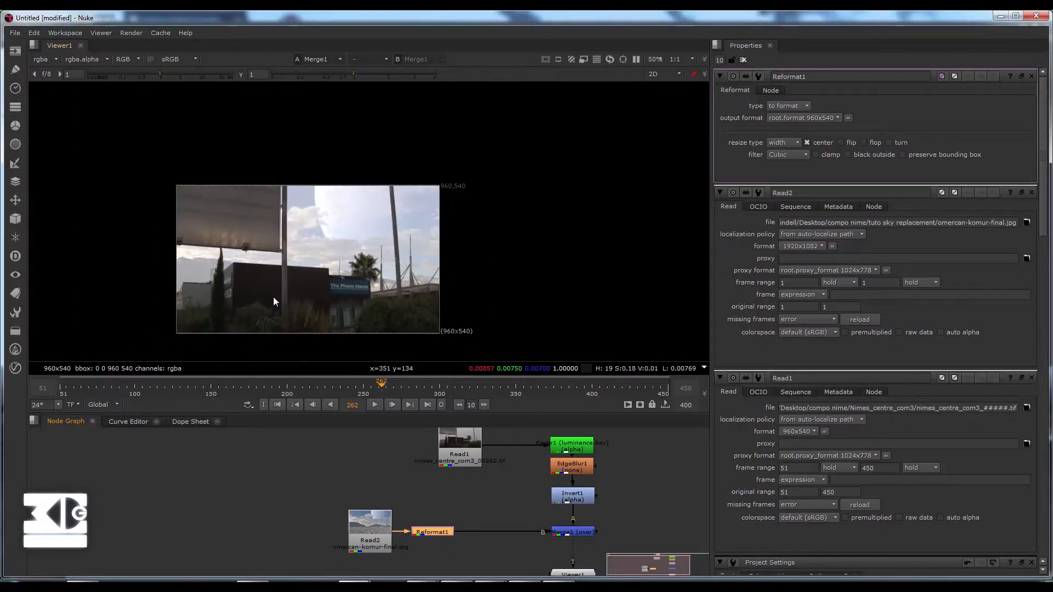
pyautogui.moveTo(370, 284); pyautogui.dragTo(500, 262, button='middle')
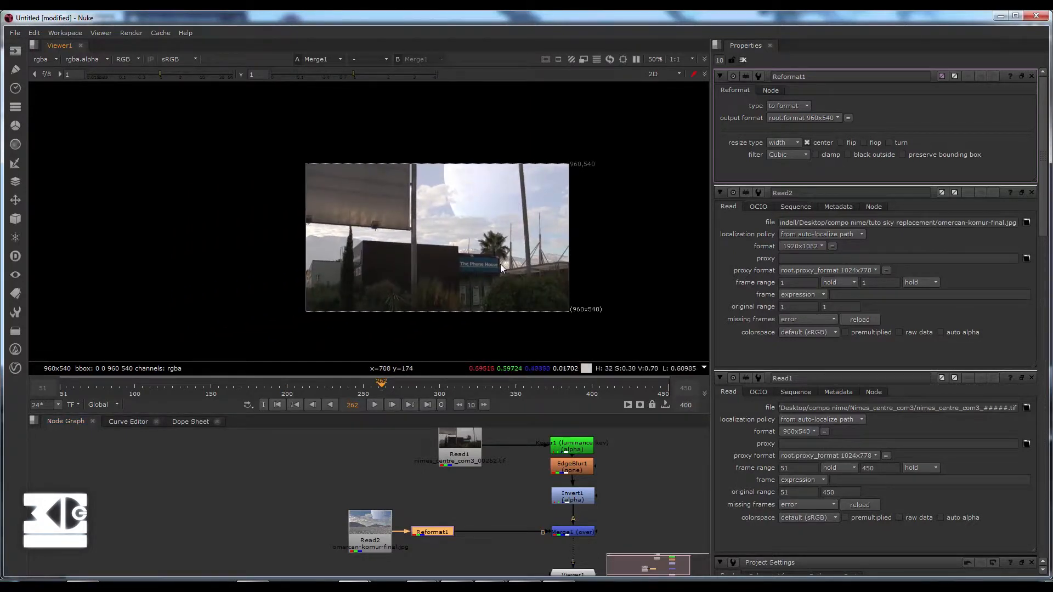
pyautogui.scroll(2, 406, 253)
pyautogui.moveTo(459, 248); pyautogui.dragTo(331, 242, button='middle')
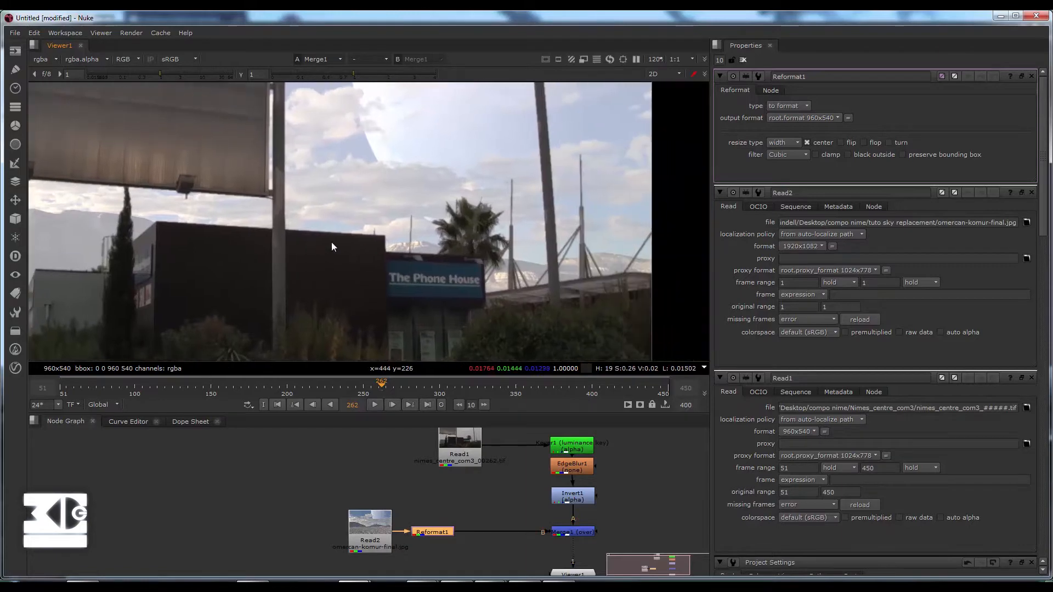
# Step: Examine the composited sky around the billboard, building, poles and palm tree at several zoom levels
pyautogui.scroll(3, 473, 240)
pyautogui.moveTo(472, 233); pyautogui.dragTo(279, 195, button='middle')
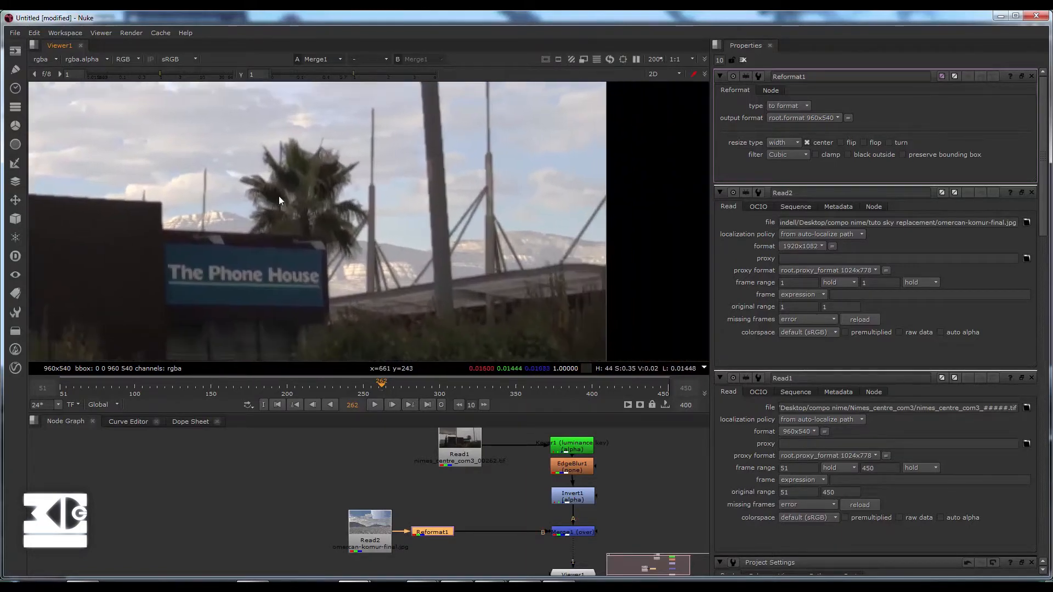
pyautogui.scroll(-3, 453, 197)
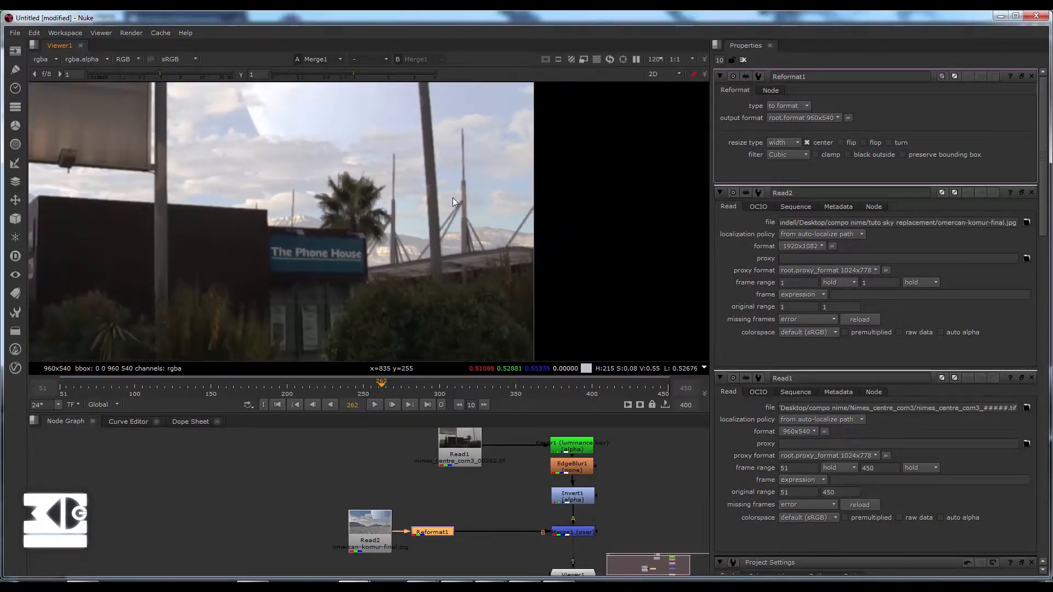
pyautogui.moveTo(453, 198); pyautogui.dragTo(465, 273, button='middle')
pyautogui.moveTo(455, 149); pyautogui.dragTo(493, 194, button='middle')
pyautogui.moveTo(100, 208); pyautogui.dragTo(169, 192, button='middle')
pyautogui.moveTo(550, 230); pyautogui.dragTo(503, 213, button='middle')
pyautogui.scroll(-2, 501, 202)
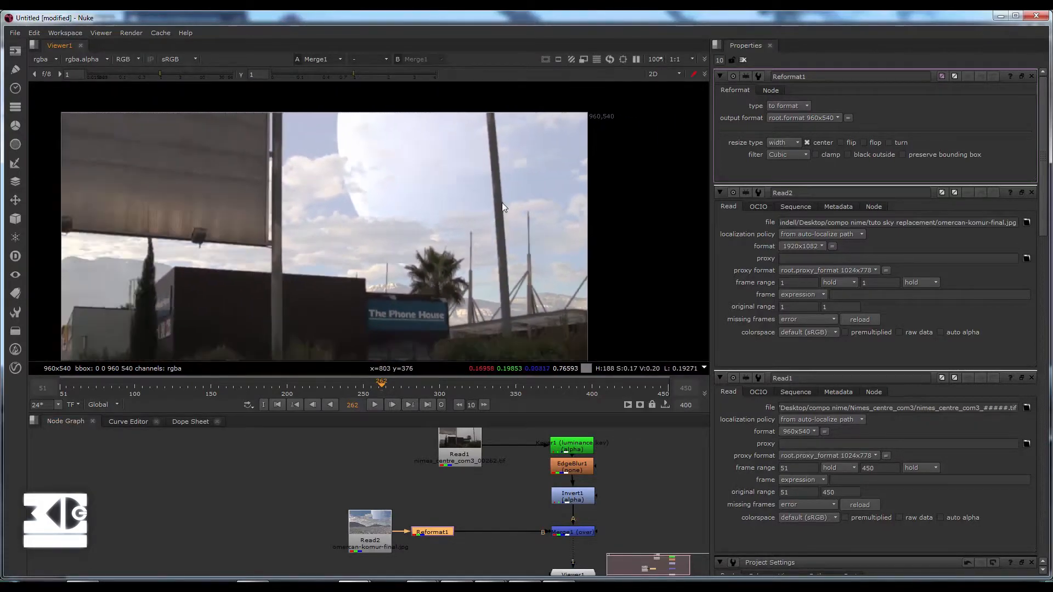
pyautogui.moveTo(217, 300); pyautogui.dragTo(298, 283, button='middle')
pyautogui.scroll(4, 360, 242)
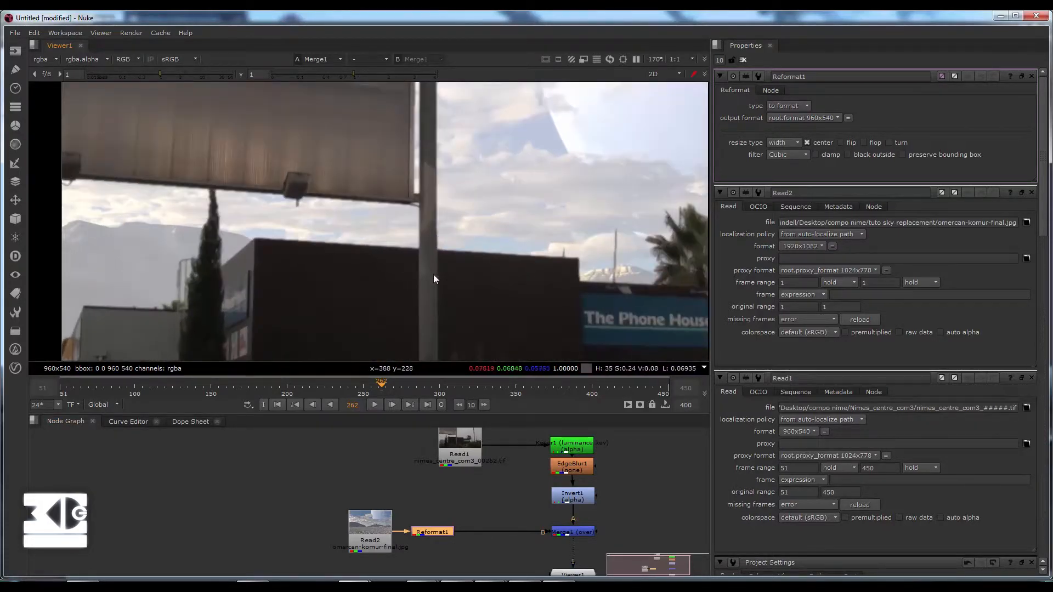
pyautogui.scroll(-2, 393, 268)
# Step: Set the size of the EdgeBlur1 node to 2.5
pyautogui.doubleClick(561, 471)
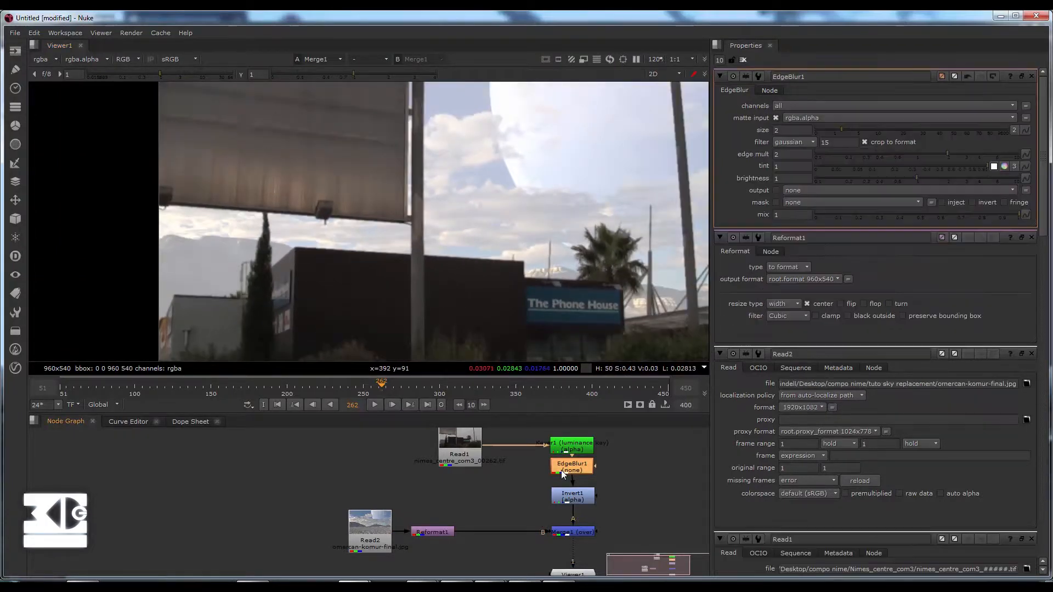
pyautogui.click(785, 134)
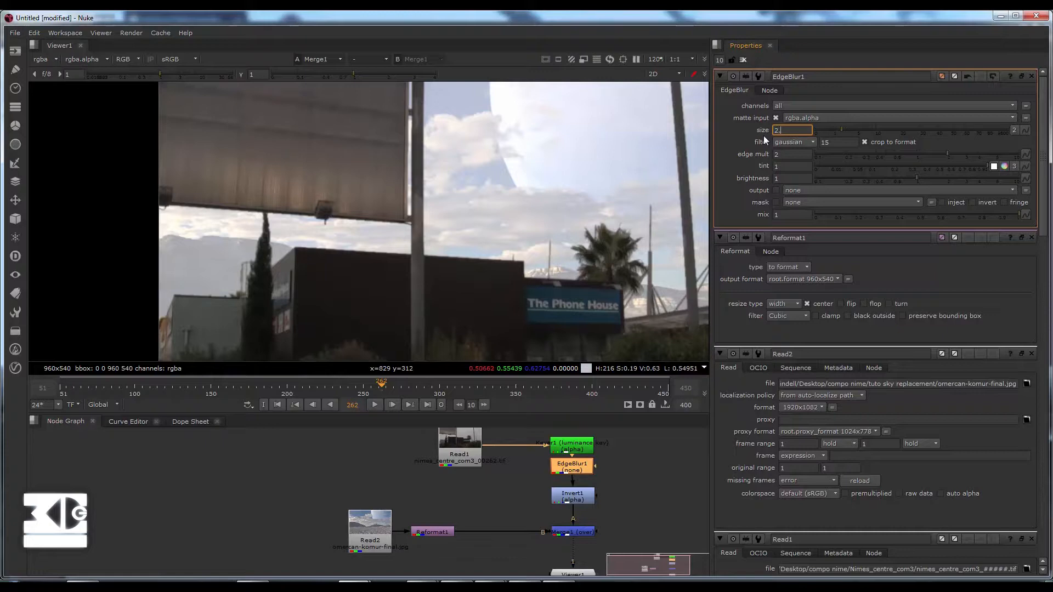
pyautogui.press('Return')
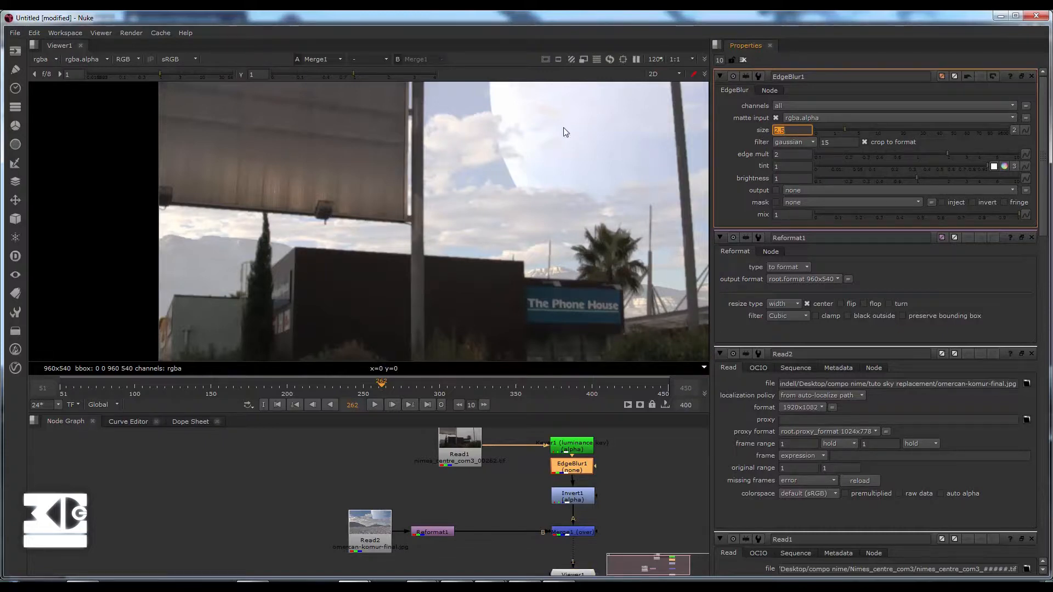
pyautogui.moveTo(454, 171); pyautogui.dragTo(418, 191, button='middle')
pyautogui.scroll(-2, 418, 191)
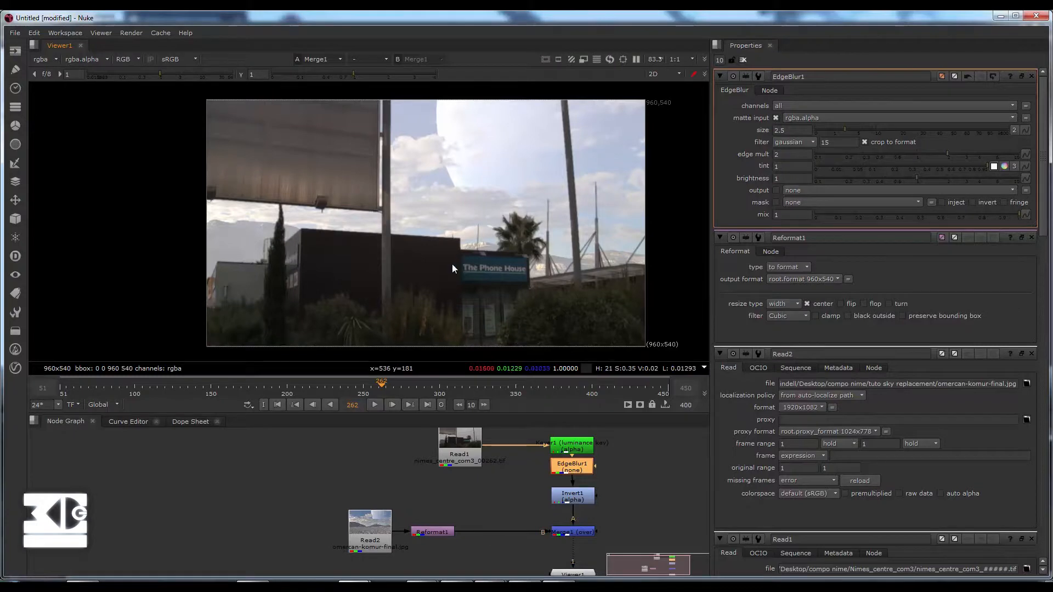
# Step: Move the luminance keyer, EdgeBlur1 and Invert1 aside and feed Read1 straight into Merge1 in place of Invert1
pyautogui.scroll(-3, 407, 508)
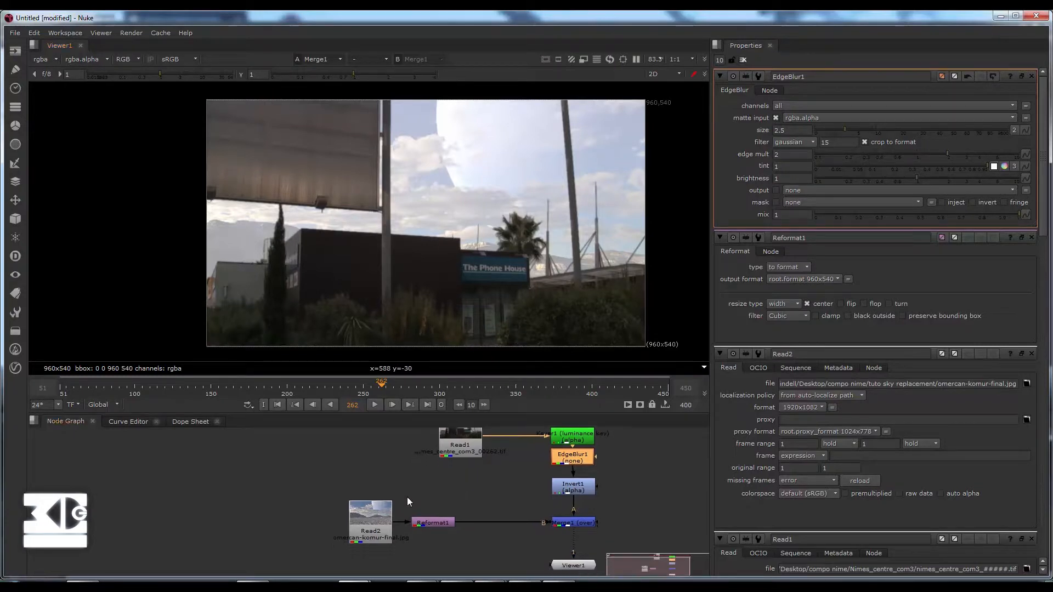
pyautogui.moveTo(397, 483); pyautogui.dragTo(362, 516, button='middle')
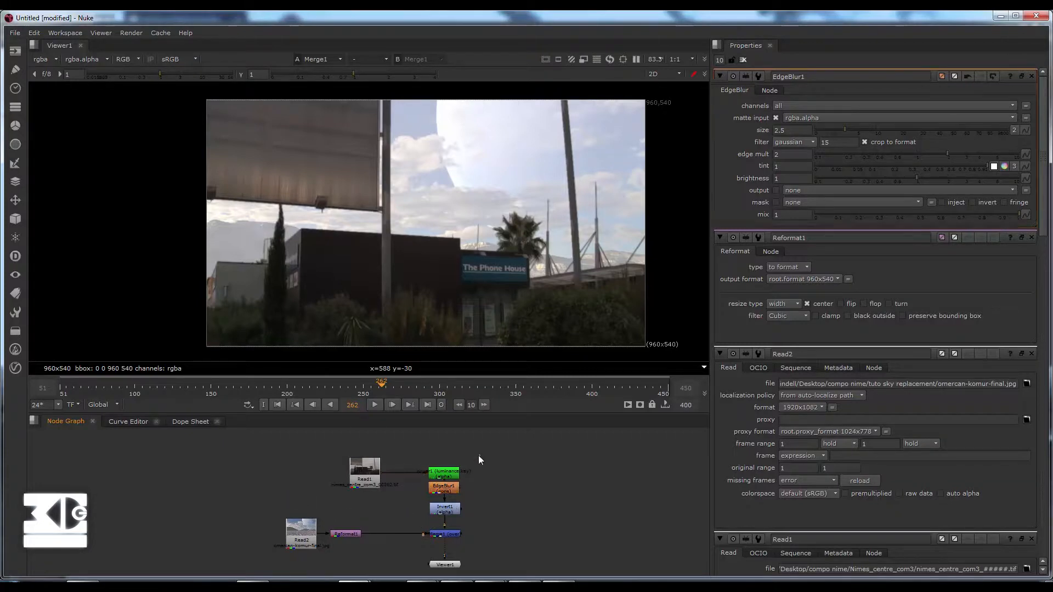
pyautogui.moveTo(478, 455); pyautogui.dragTo(615, 482)
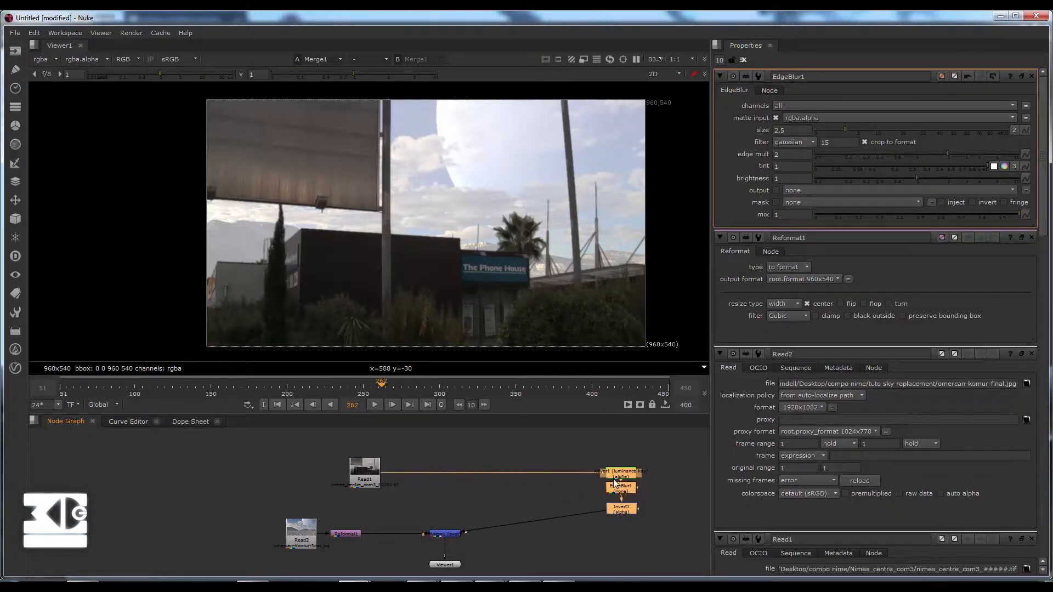
pyautogui.moveTo(353, 478); pyautogui.dragTo(451, 472)
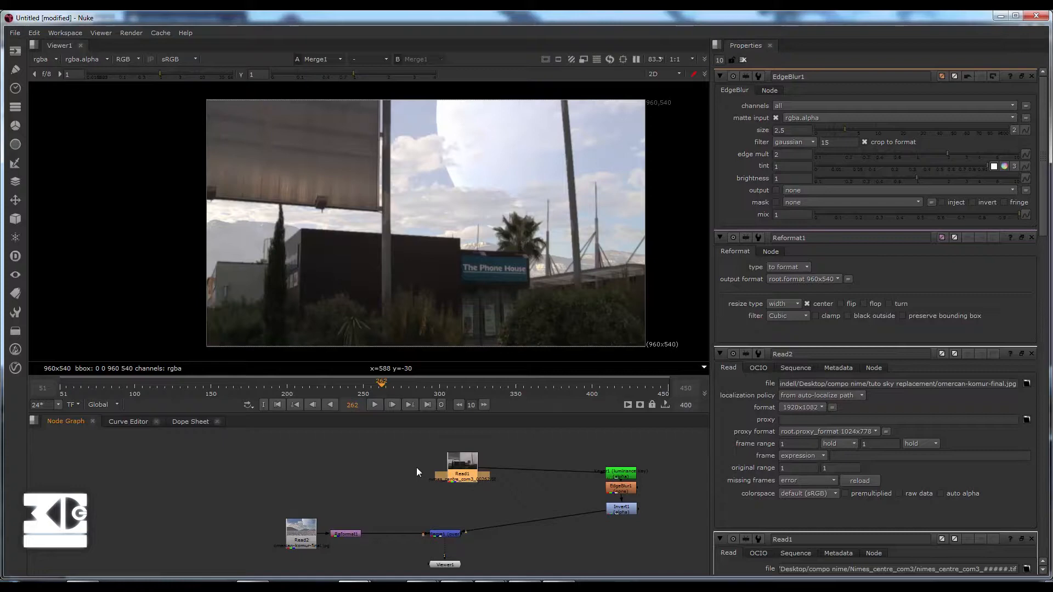
pyautogui.click(424, 466)
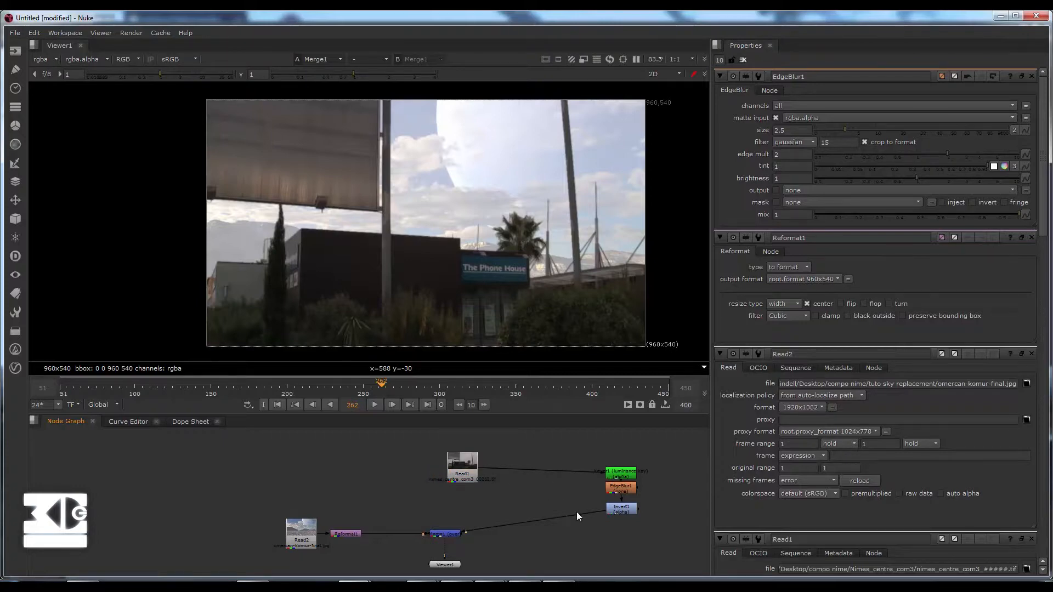
pyautogui.moveTo(577, 515); pyautogui.dragTo(443, 450)
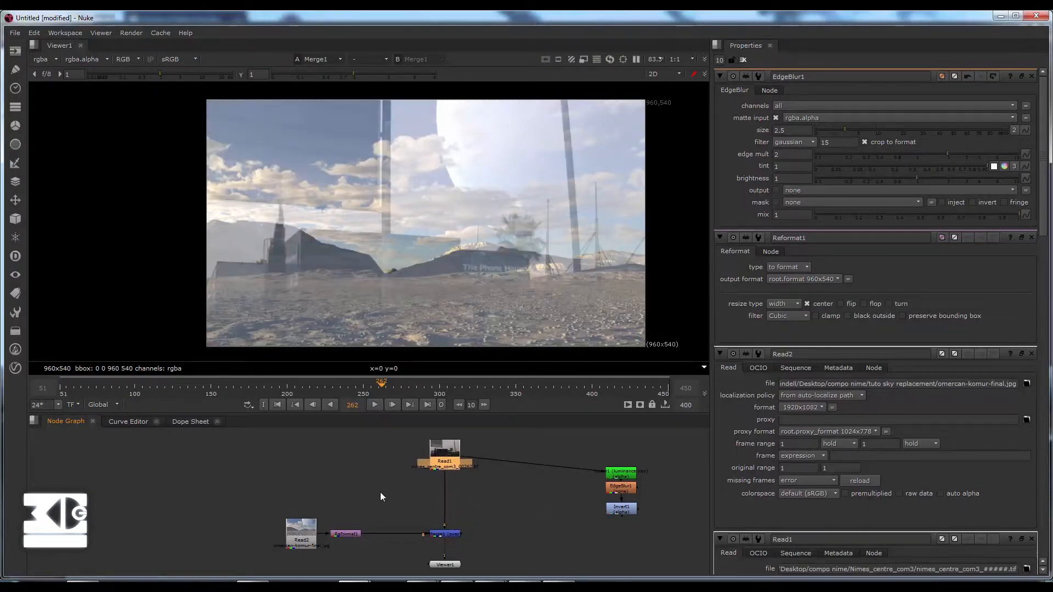
# Step: Disable Merge1 along with the sky image's Read2 and Reformat1 nodes
pyautogui.moveTo(381, 493); pyautogui.dragTo(383, 497, button='middle')
pyautogui.click(435, 537)
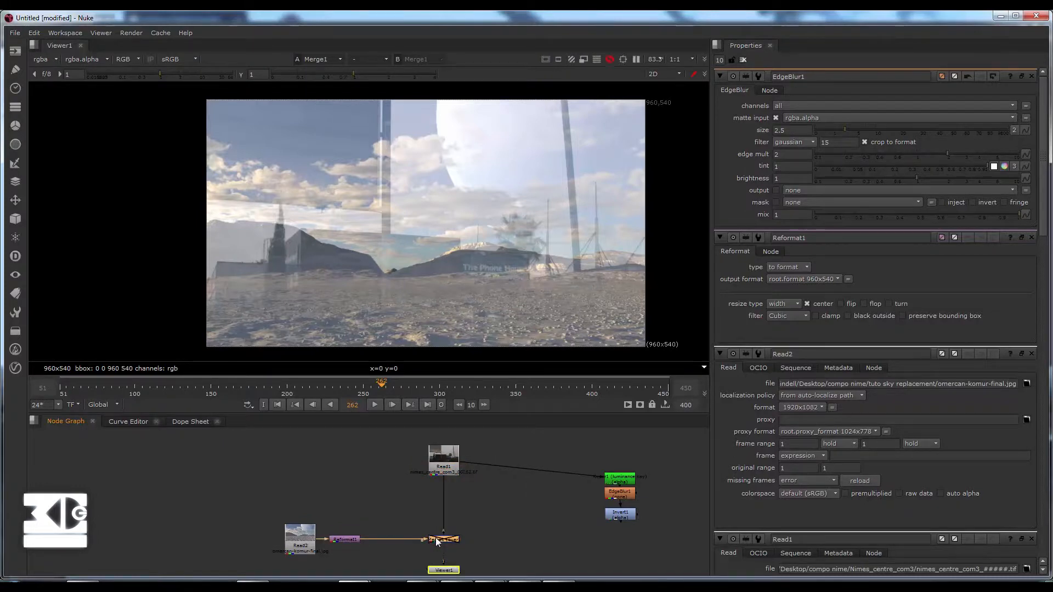
pyautogui.press('d')
pyautogui.moveTo(370, 529); pyautogui.dragTo(359, 498, button='middle')
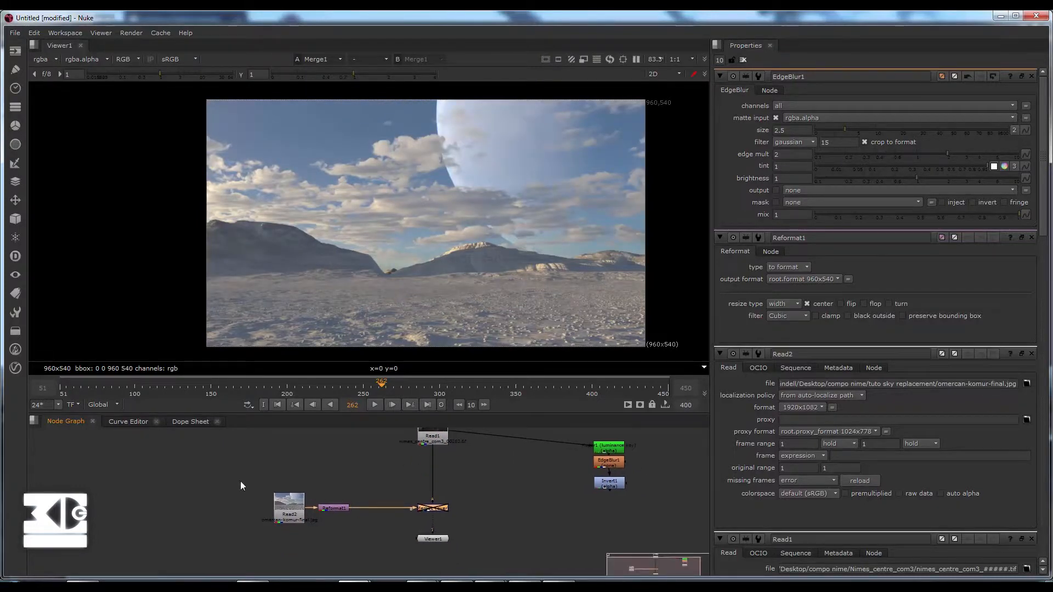
pyautogui.moveTo(225, 478); pyautogui.dragTo(361, 536)
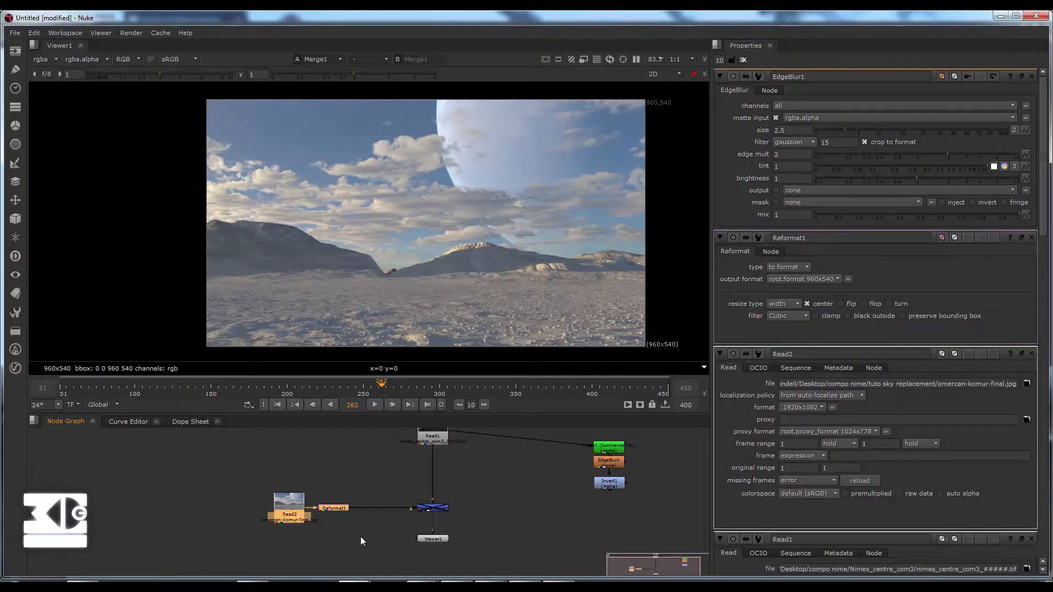
pyautogui.press('d')
# Step: Connect Viewer1 directly to Read1 and place the viewer node beside the footage
pyautogui.moveTo(346, 492); pyautogui.dragTo(349, 466, button='middle')
pyautogui.scroll(2, 348, 466)
pyautogui.moveTo(388, 554); pyautogui.dragTo(326, 448)
pyautogui.moveTo(327, 448); pyautogui.dragTo(319, 524, button='middle')
pyautogui.moveTo(354, 560); pyautogui.dragTo(351, 485)
pyautogui.moveTo(311, 517); pyautogui.dragTo(295, 473)
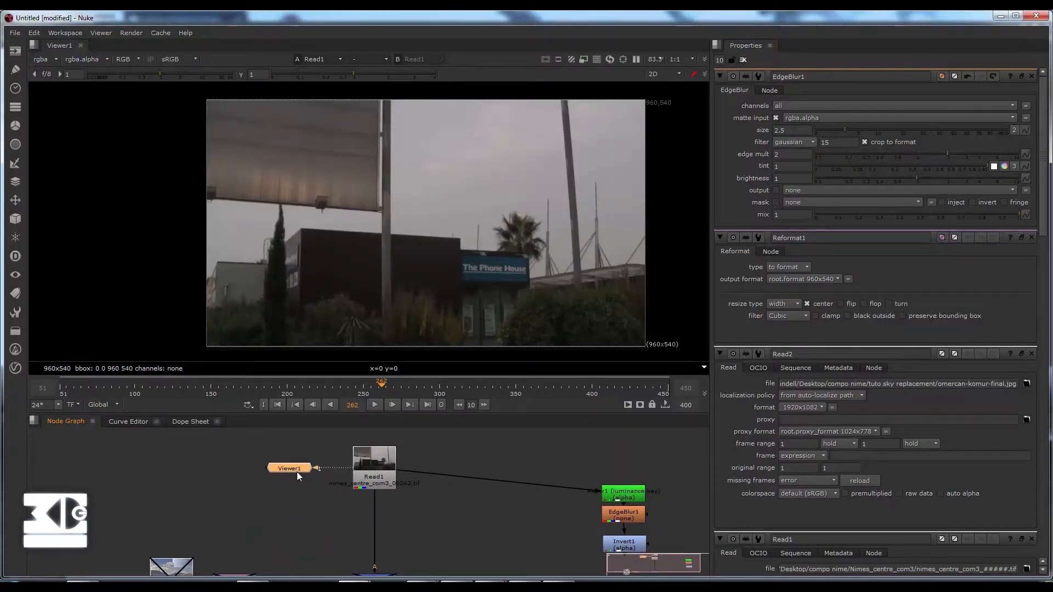
# Step: Disconnect the luminance keyer, EdgeBlur1 and Invert1 group from Read1 and move it away from the other nodes
pyautogui.moveTo(338, 466); pyautogui.dragTo(363, 466, button='middle')
pyautogui.scroll(-4, 393, 462)
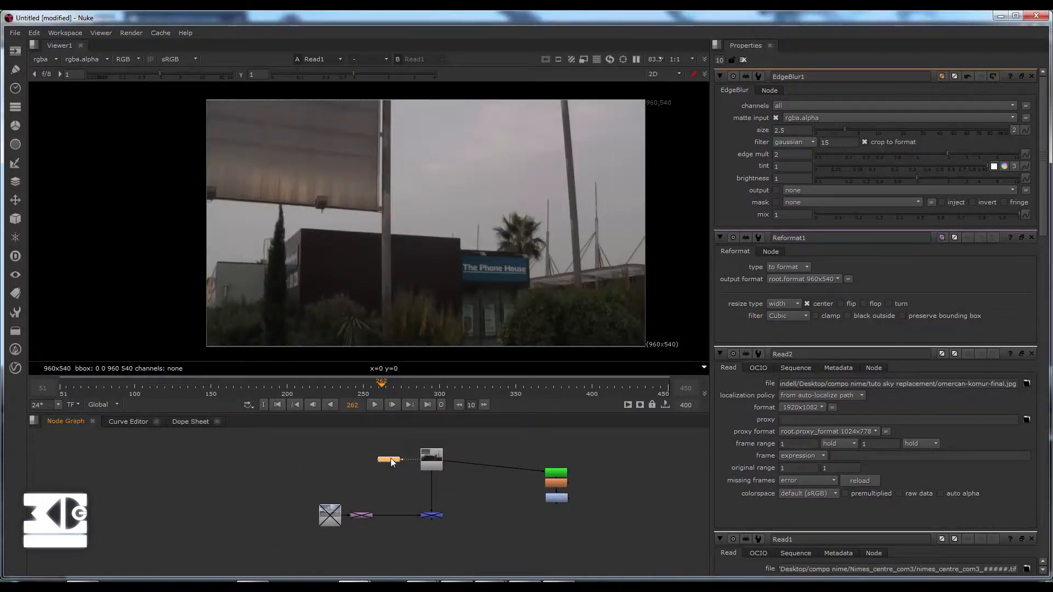
pyautogui.moveTo(459, 460); pyautogui.dragTo(446, 501, button='middle')
pyautogui.moveTo(446, 501); pyautogui.dragTo(496, 479)
pyautogui.moveTo(600, 491); pyautogui.dragTo(530, 582)
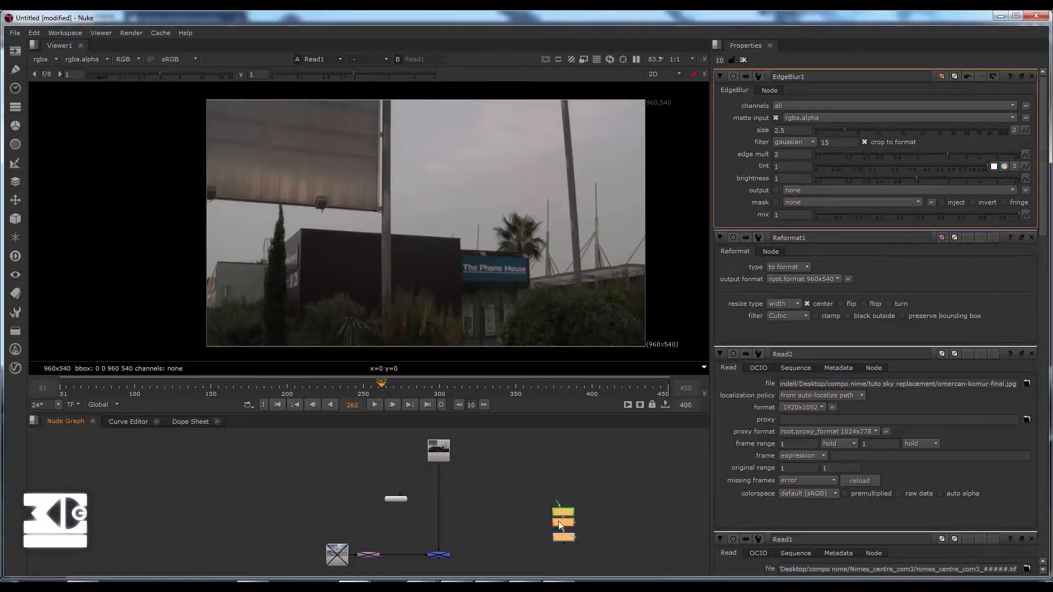
pyautogui.moveTo(560, 522); pyautogui.dragTo(660, 450)
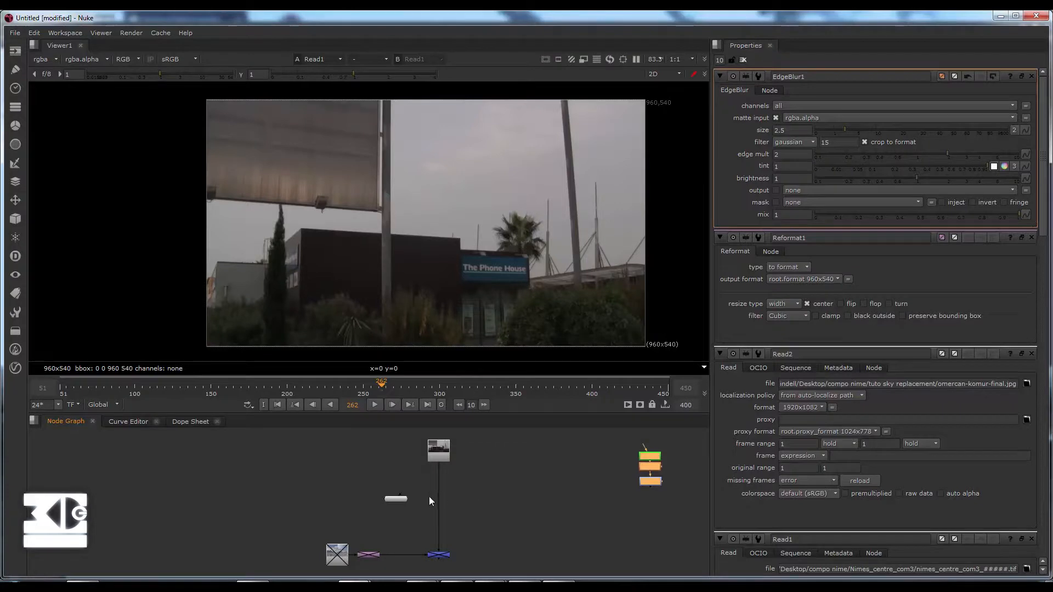
# Step: Detach Read1 from Merge1 and line it up directly above Viewer1 in a clear area of the node graph
pyautogui.scroll(2, 429, 496)
pyautogui.moveTo(387, 503); pyautogui.dragTo(521, 481)
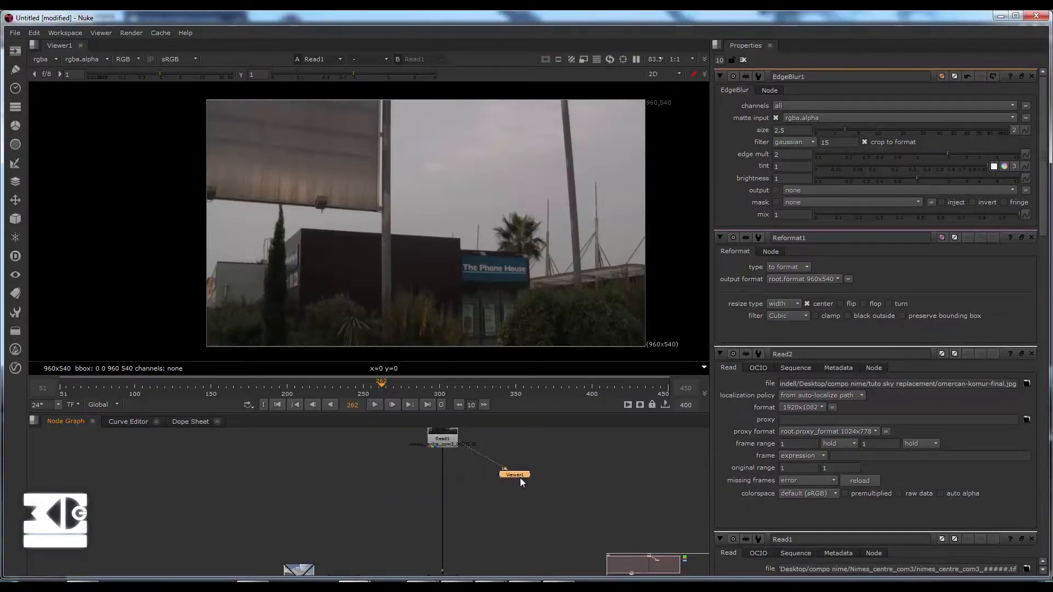
pyautogui.moveTo(490, 497)
pyautogui.mouseDown(button='middle')
pyautogui.moveTo(493, 464)
pyautogui.moveTo(475, 511)
pyautogui.mouseUp(button='middle')
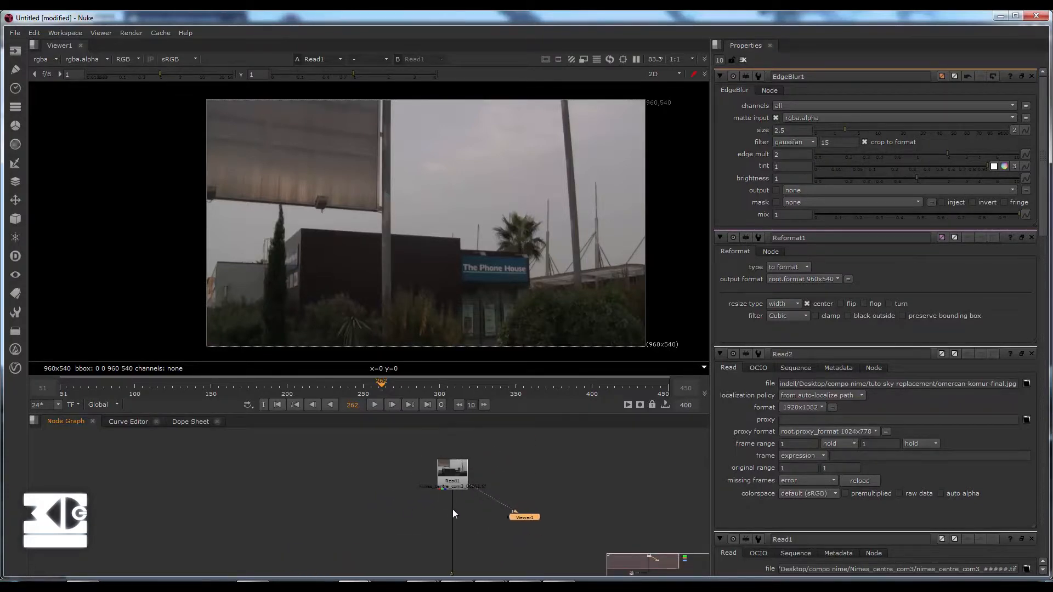
pyautogui.moveTo(451, 479); pyautogui.dragTo(517, 472)
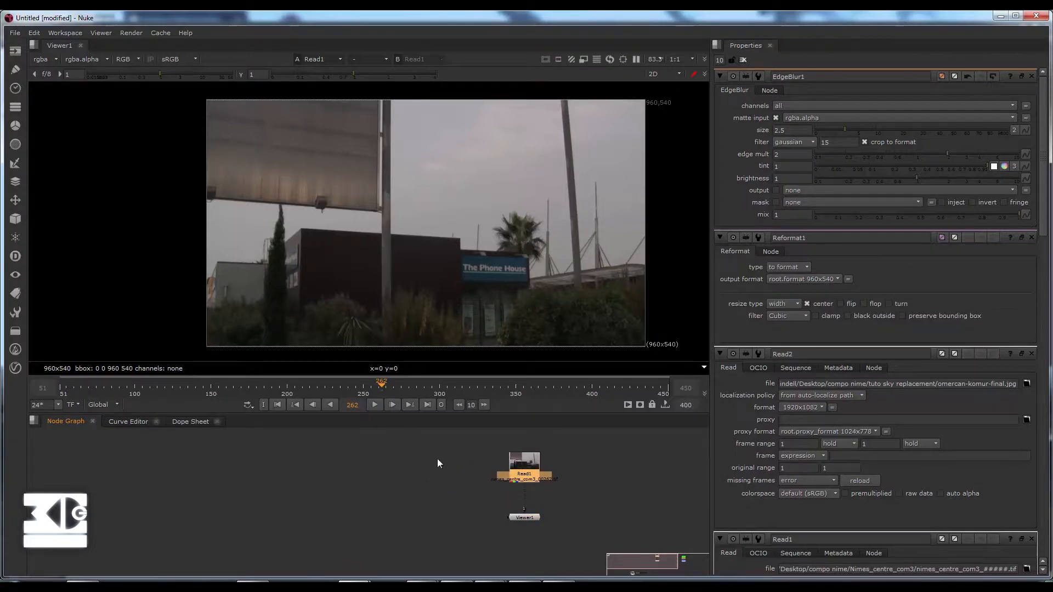
# Step: Add a Saturation node after Read1 and set its saturation to 0
pyautogui.press('Tab')
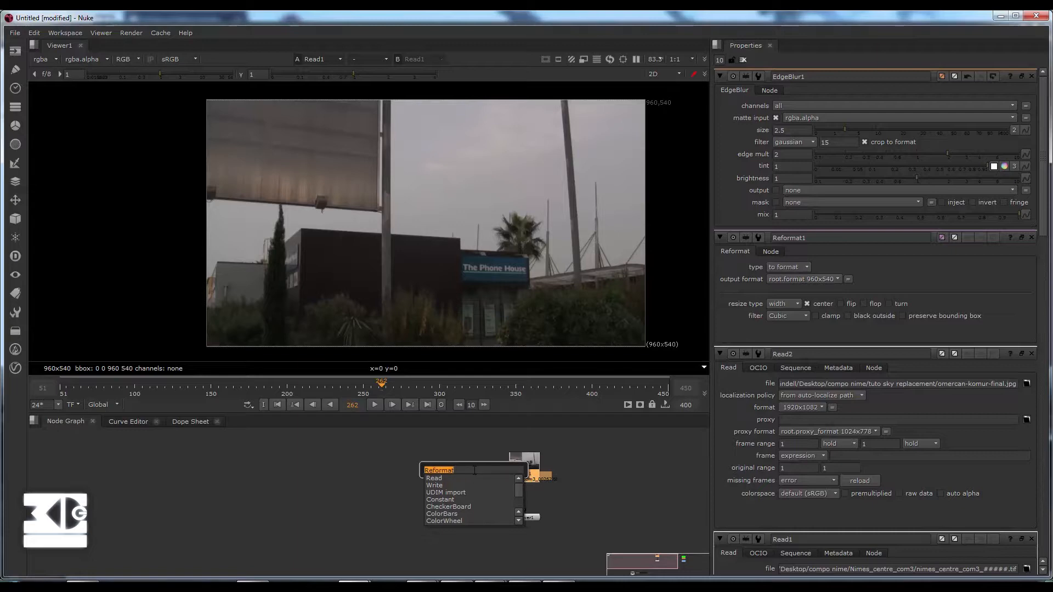
pyautogui.write('sa')
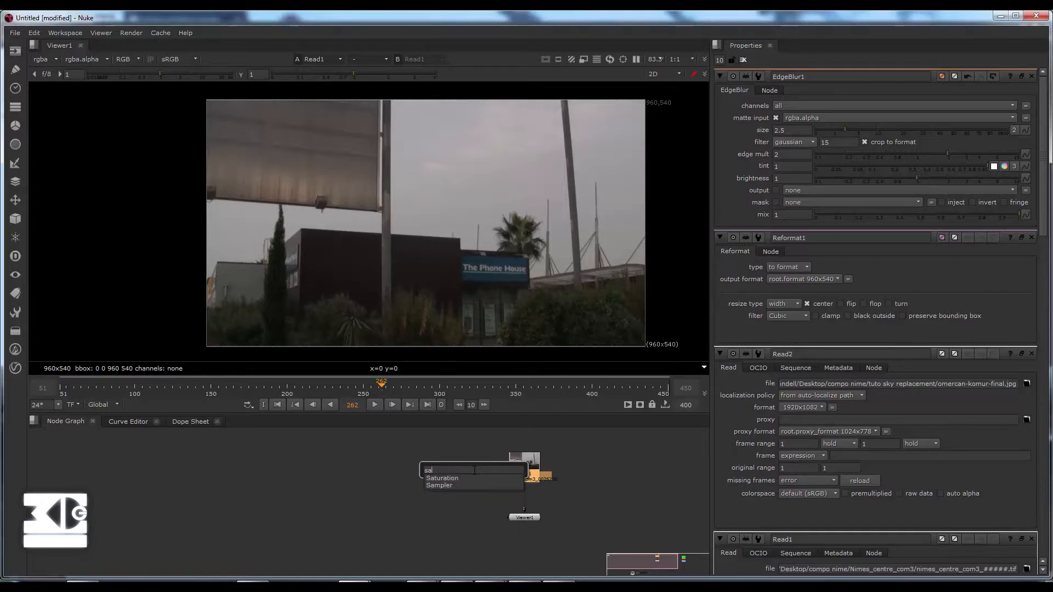
pyautogui.press('Return')
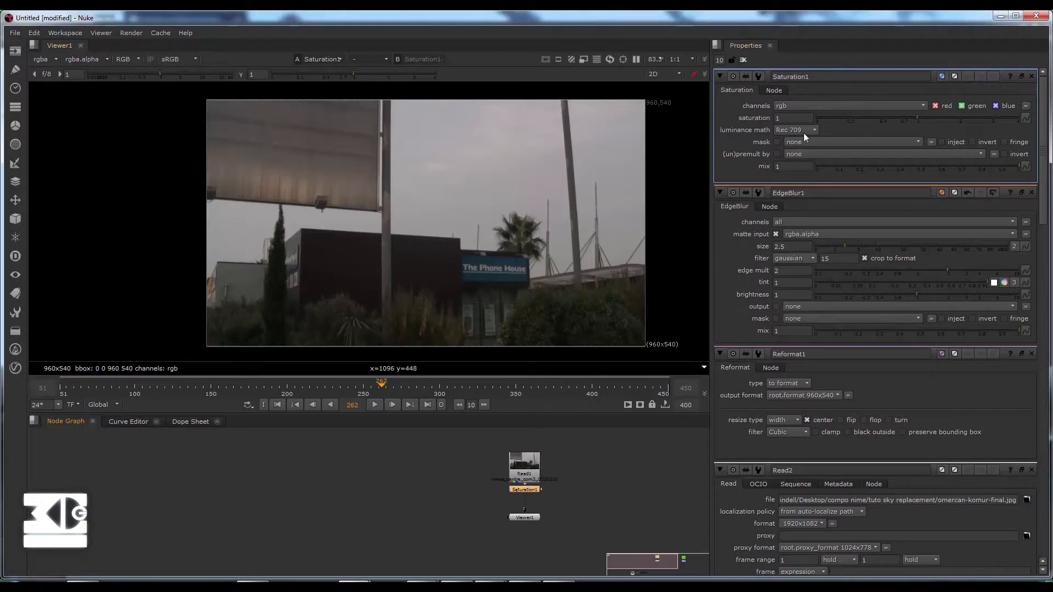
pyautogui.moveTo(881, 117); pyautogui.dragTo(777, 117)
# Step: Add an Exposure node after Saturation1 with blackpoint 0.22 and red, green and blue densities of -0.1
pyautogui.moveTo(522, 517); pyautogui.dragTo(521, 537)
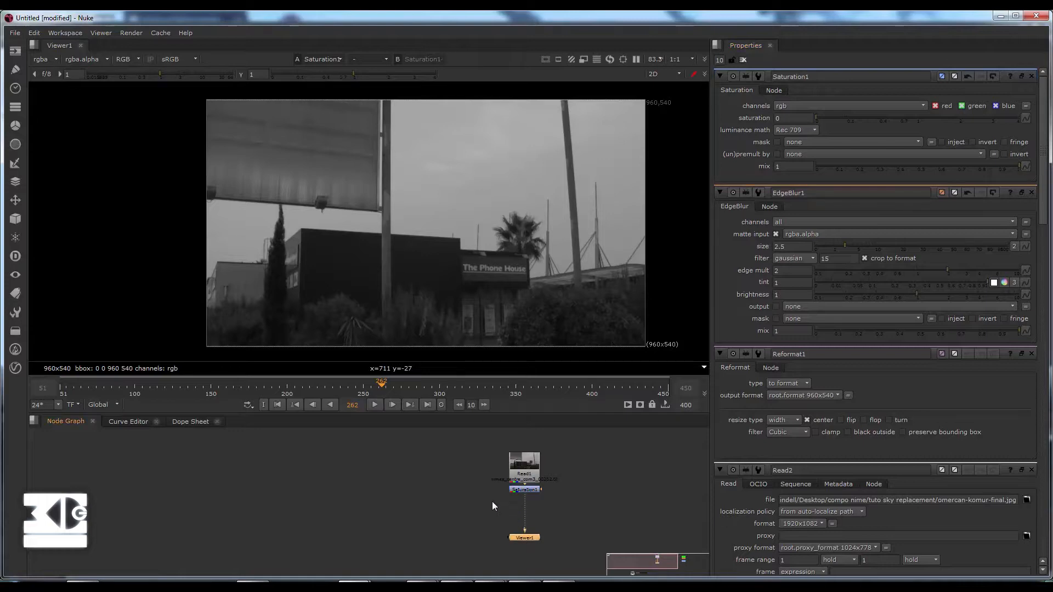
pyautogui.press('Tab')
pyautogui.write('ex')
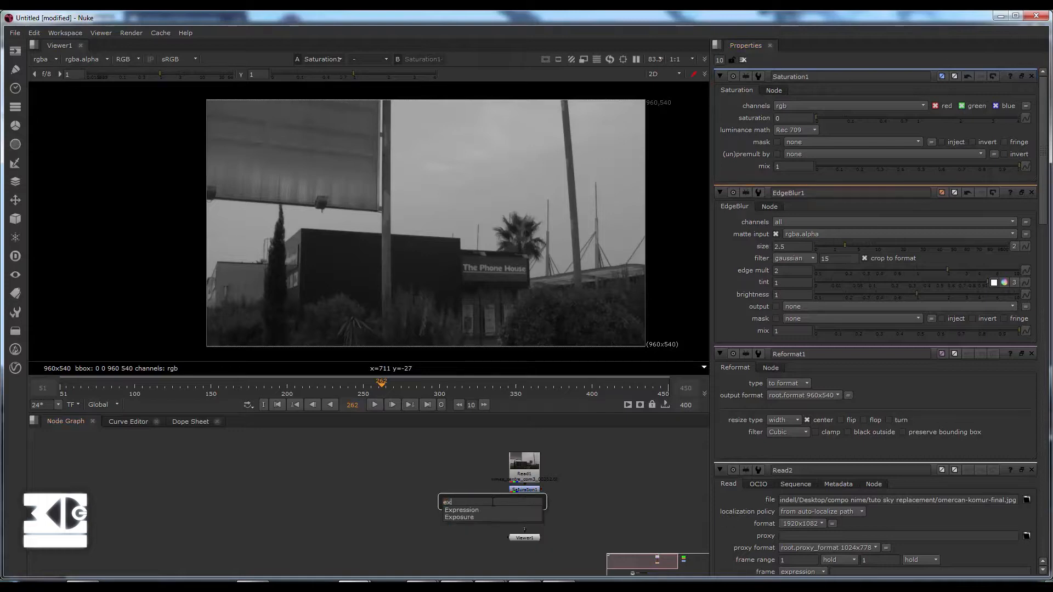
pyautogui.click(467, 518)
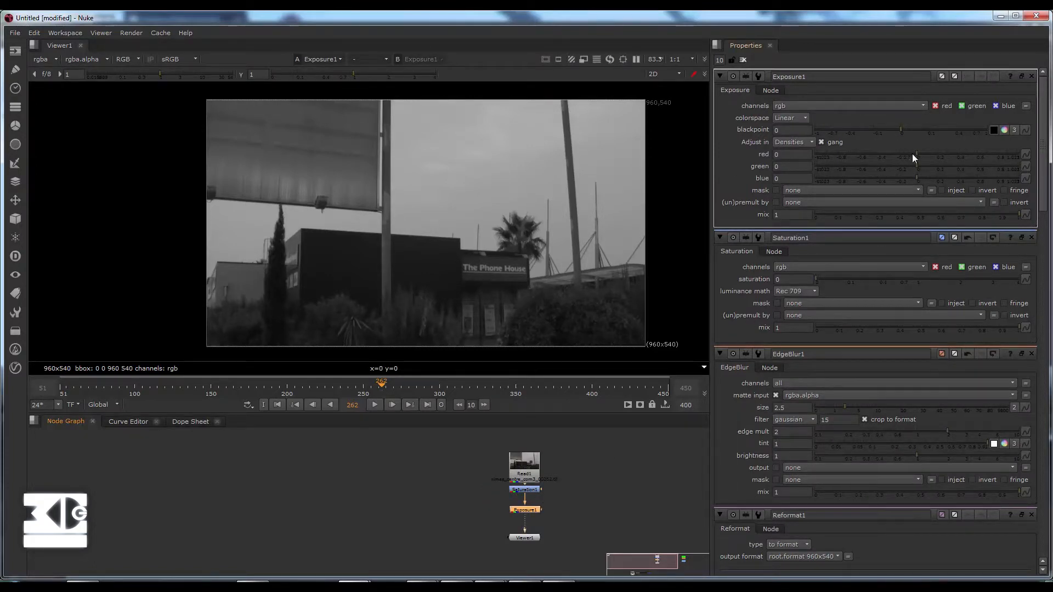
pyautogui.moveTo(912, 153); pyautogui.dragTo(942, 129)
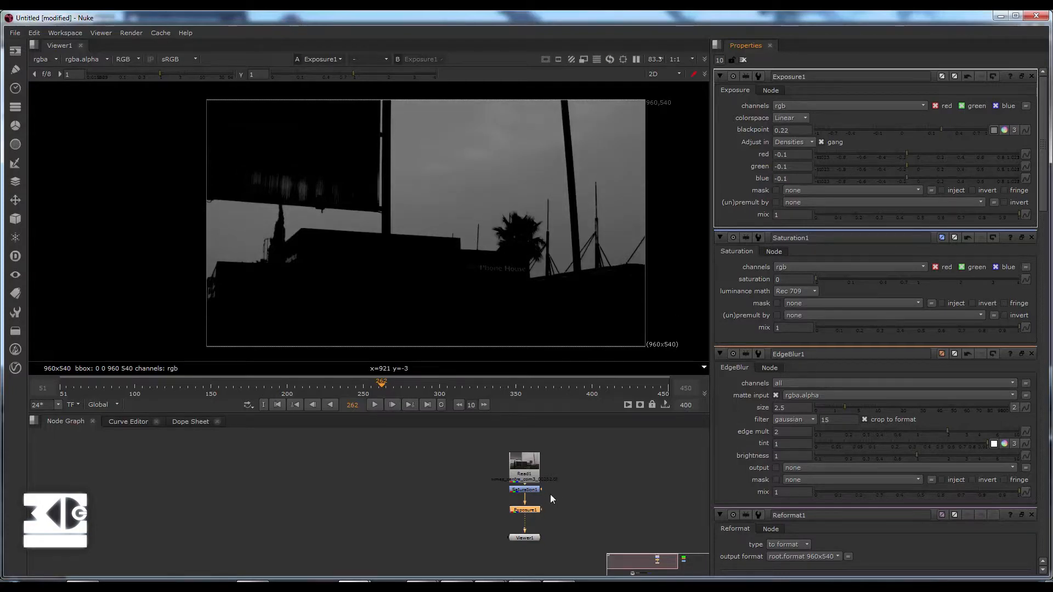
# Step: Move Viewer1 lower to make room and add a Grade node between Exposure1 and Viewer1
pyautogui.moveTo(550, 495); pyautogui.dragTo(426, 482, button='middle')
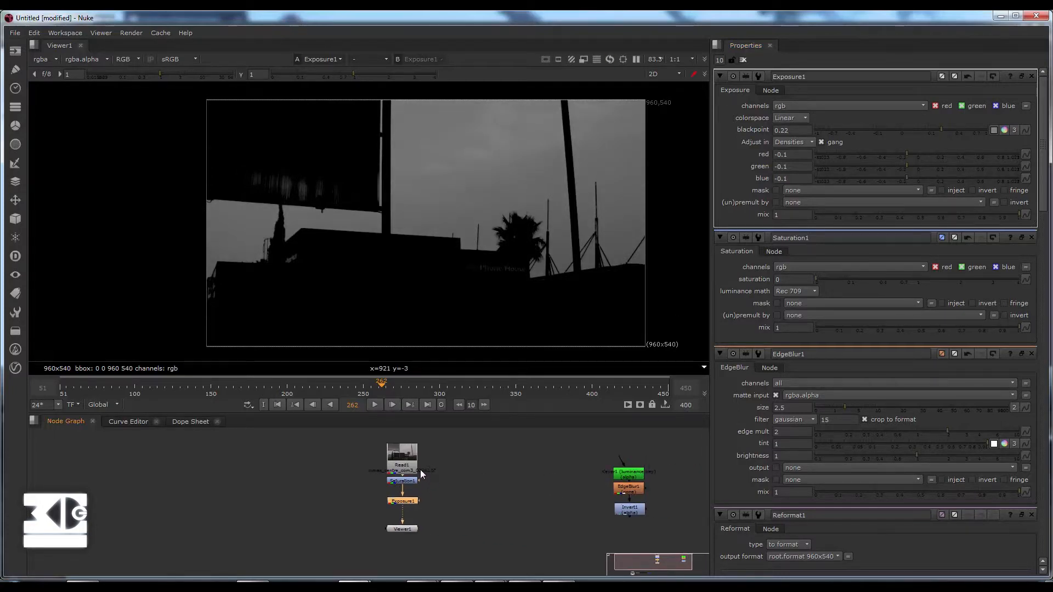
pyautogui.moveTo(409, 508); pyautogui.dragTo(408, 505)
pyautogui.scroll(3, 394, 507)
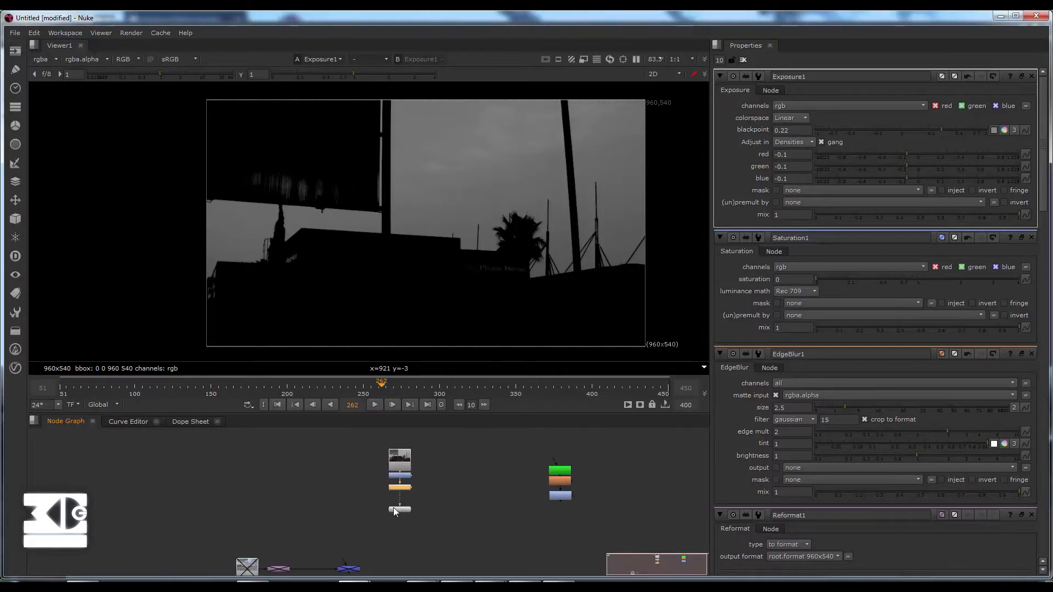
pyautogui.moveTo(396, 513); pyautogui.dragTo(396, 548)
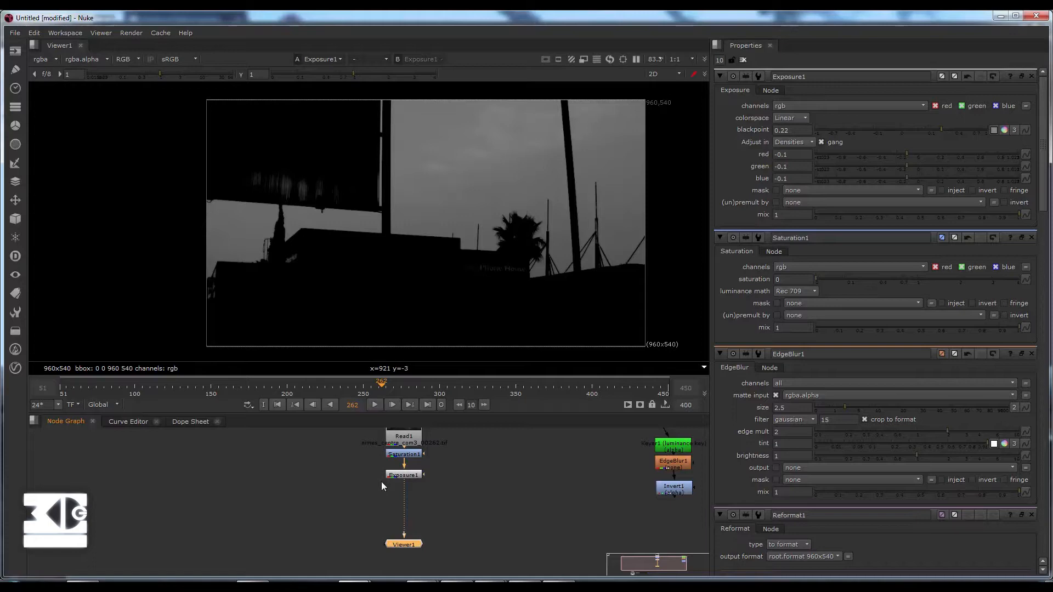
pyautogui.click(347, 488)
pyautogui.press('Tab')
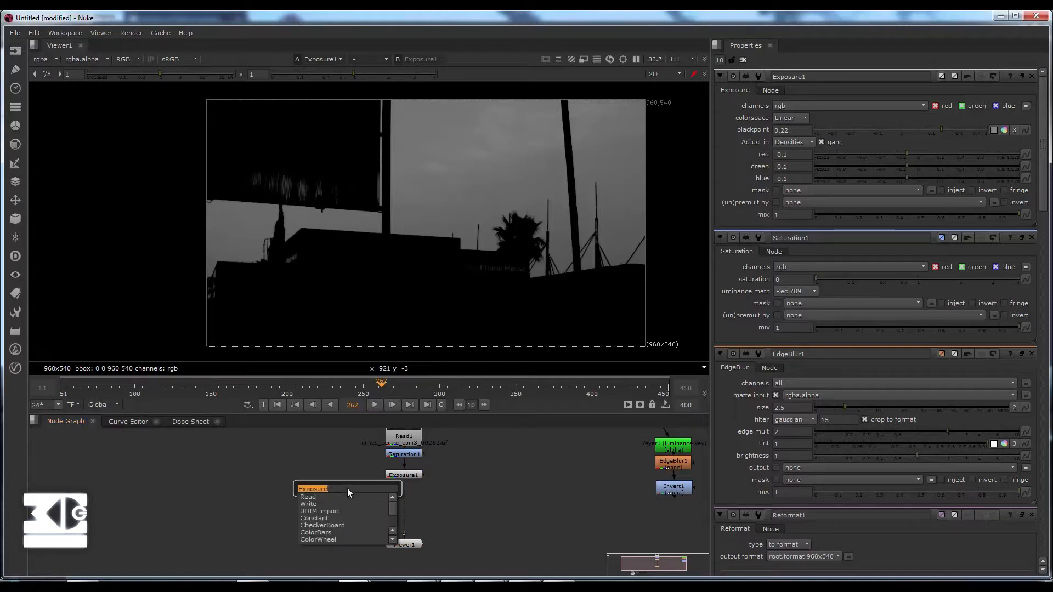
pyautogui.write('gral')
pyautogui.press('Down')
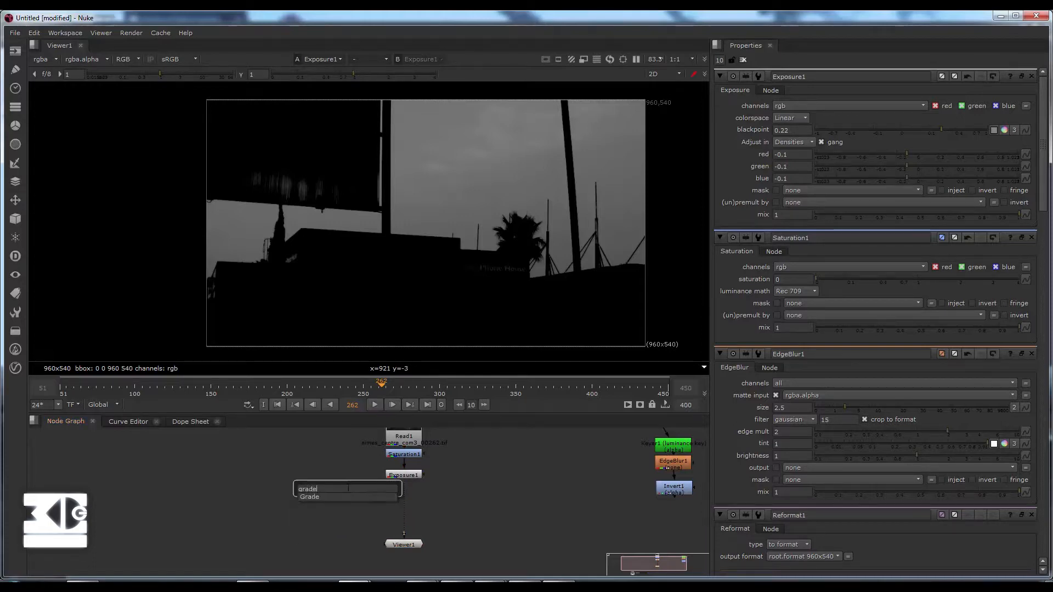
pyautogui.press('Return')
pyautogui.moveTo(338, 491); pyautogui.dragTo(400, 504)
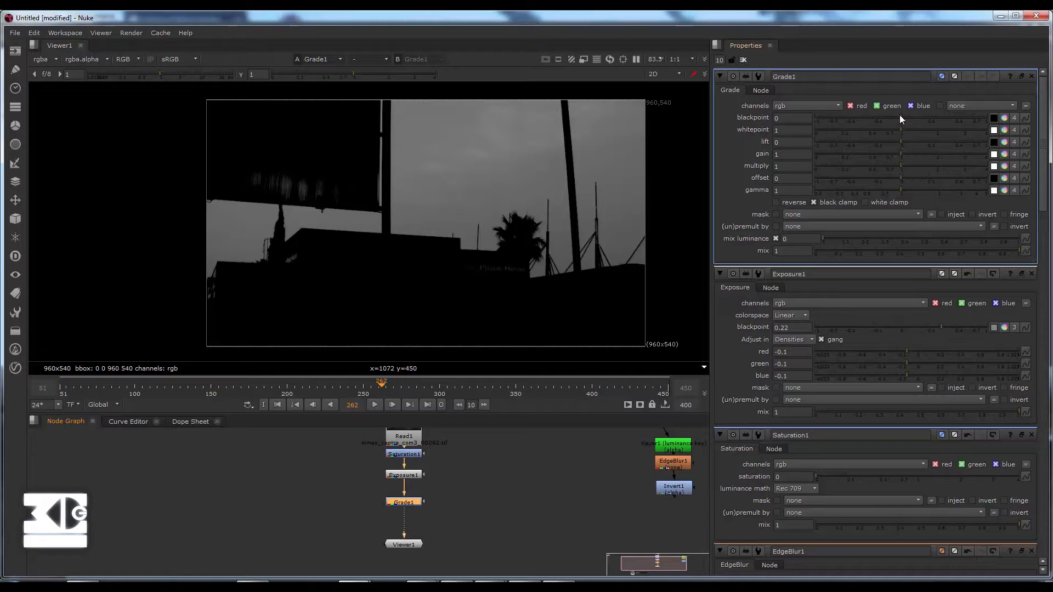
# Step: Set Grade1's blackpoint to 0.055 and whitepoint to 0.08 to push the sky to white and the foreground to black
pyautogui.moveTo(900, 117)
pyautogui.mouseDown()
pyautogui.moveTo(852, 131)
pyautogui.moveTo(912, 119)
pyautogui.mouseUp()
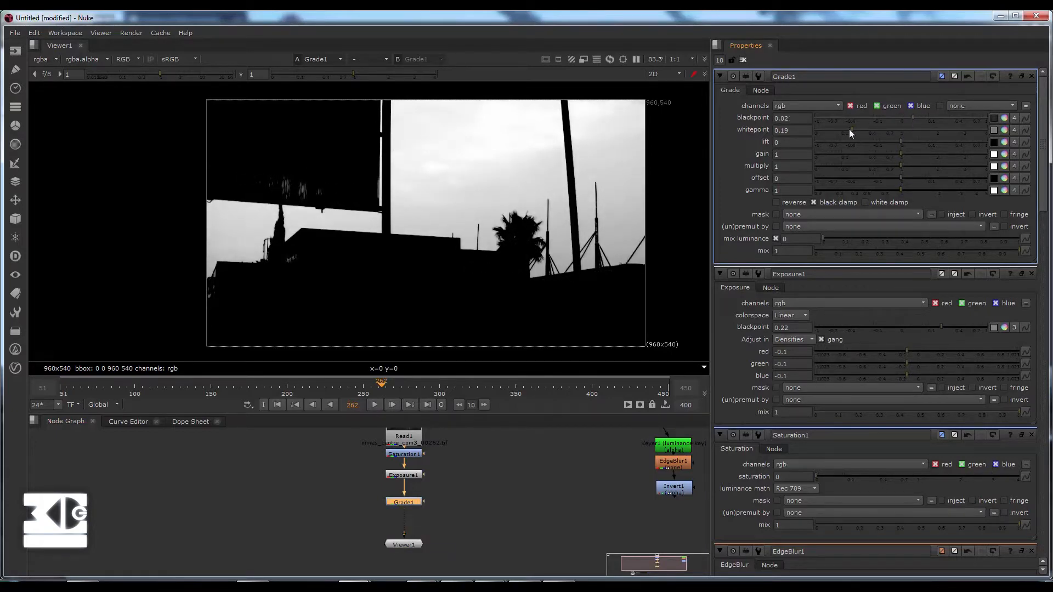
pyautogui.moveTo(853, 127); pyautogui.dragTo(846, 128)
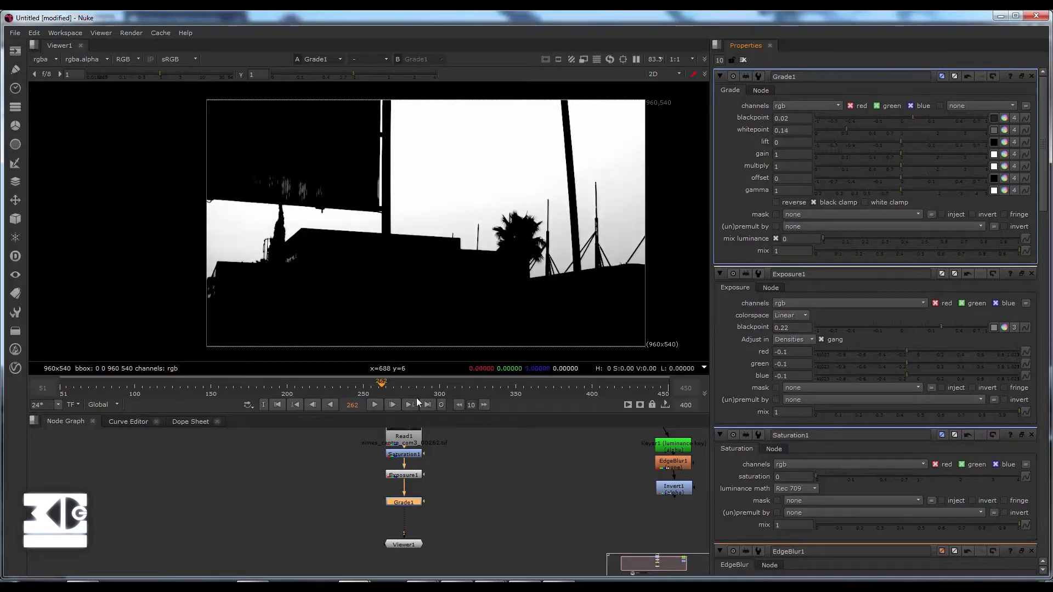
pyautogui.doubleClick(402, 475)
pyautogui.moveTo(848, 291); pyautogui.dragTo(843, 289)
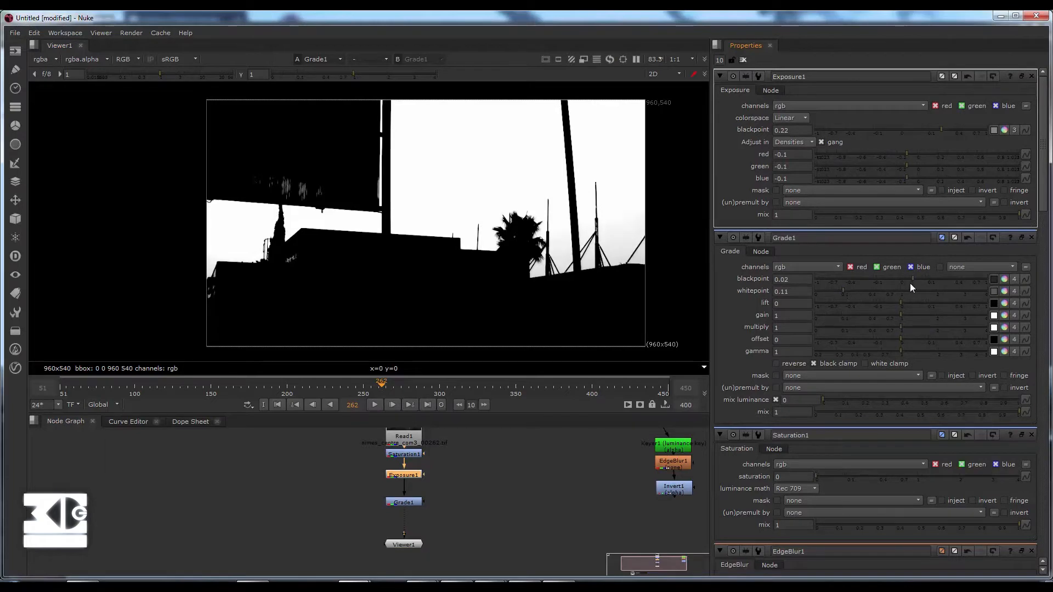
pyautogui.moveTo(910, 283); pyautogui.dragTo(920, 281)
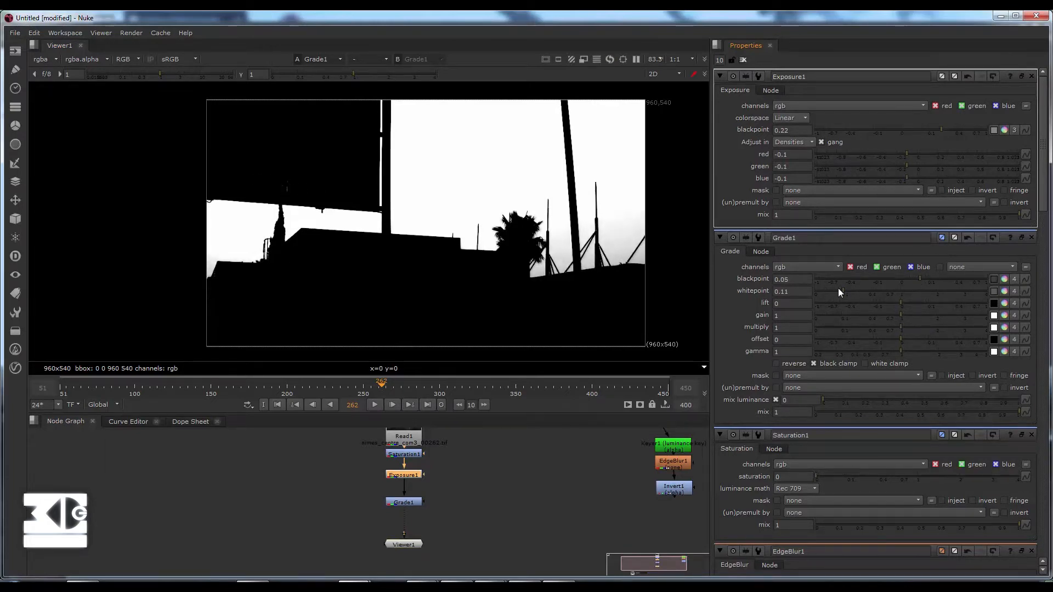
pyautogui.moveTo(837, 288); pyautogui.dragTo(838, 289)
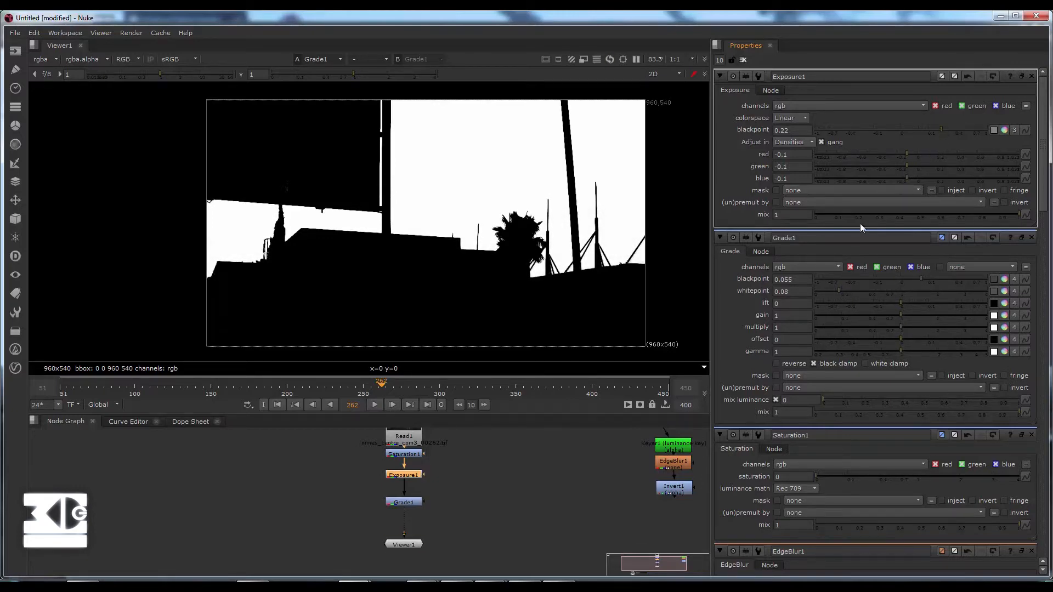
pyautogui.moveTo(943, 129); pyautogui.dragTo(941, 129)
# Step: Move Viewer1 slightly further below Grade1 and check the alpha channel in the viewer, returning to the RGB display
pyautogui.moveTo(481, 499); pyautogui.dragTo(480, 473, button='middle')
pyautogui.moveTo(416, 508); pyautogui.dragTo(415, 518)
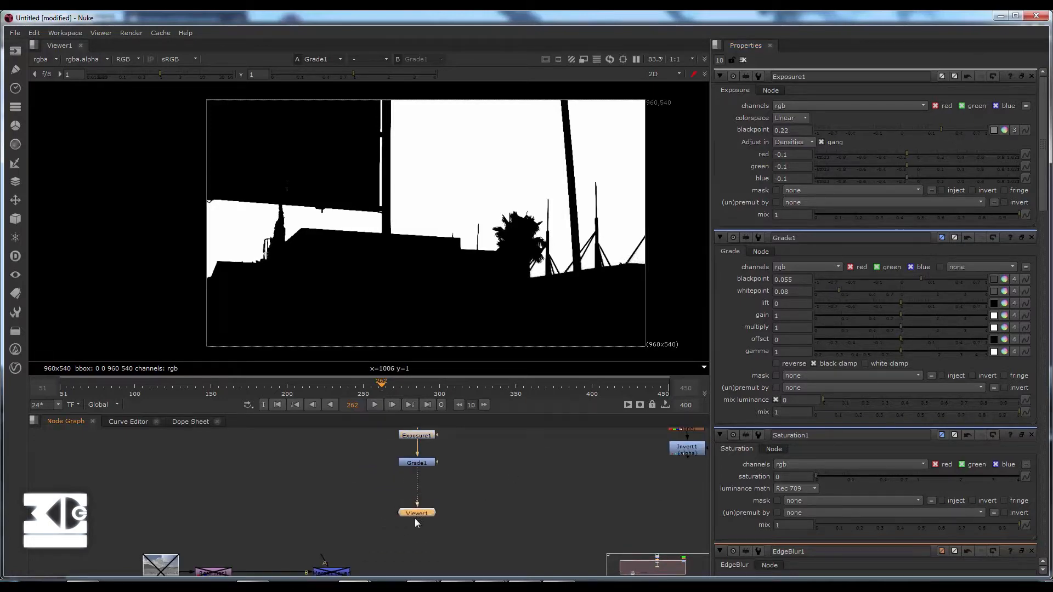
pyautogui.press('a')
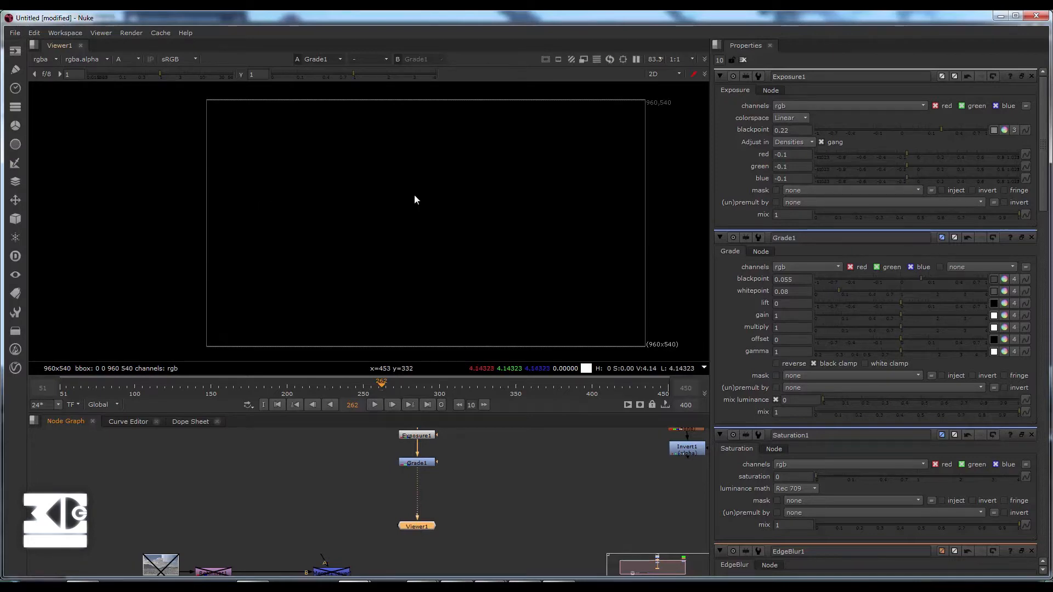
pyautogui.press('a')
pyautogui.press('a')
pyautogui.press('a')
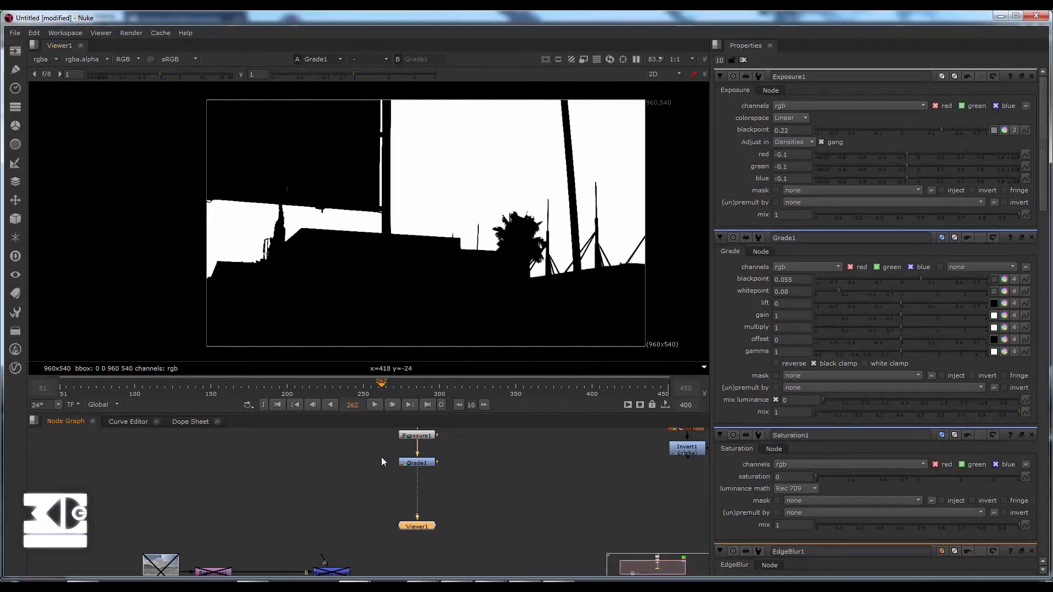
# Step: Add a Posterize node between Grade1 and Viewer1
pyautogui.scroll(1, 382, 493)
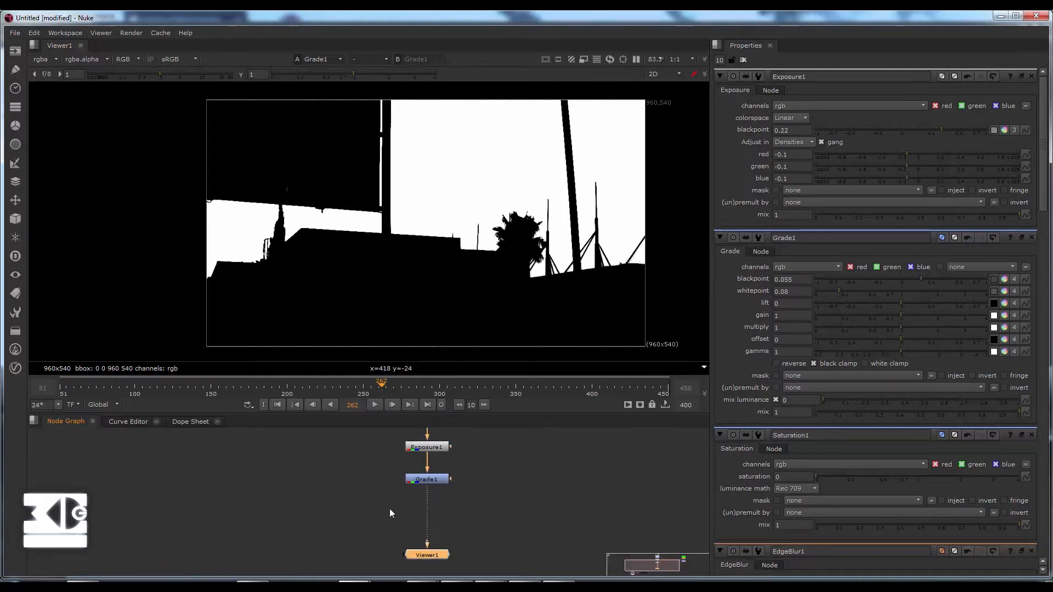
pyautogui.press('Tab')
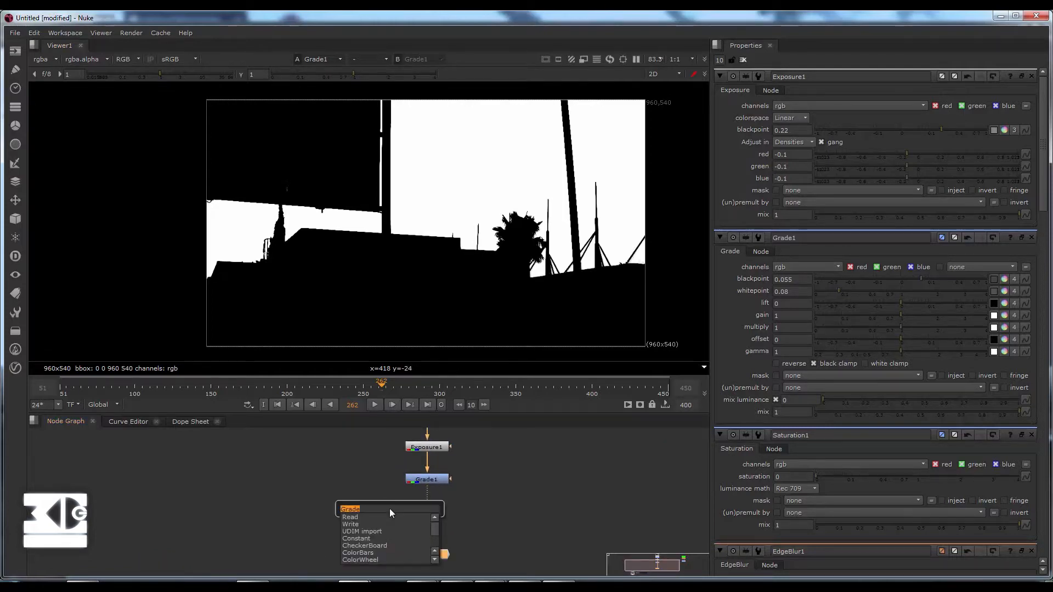
pyautogui.write('pos')
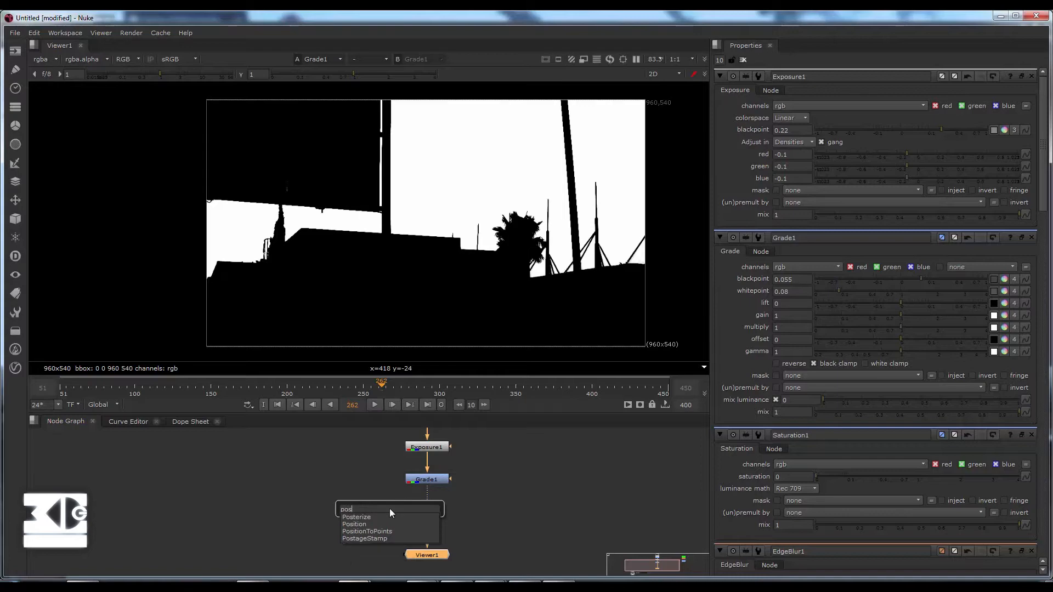
pyautogui.press('Return')
pyautogui.scroll(1, 389, 508)
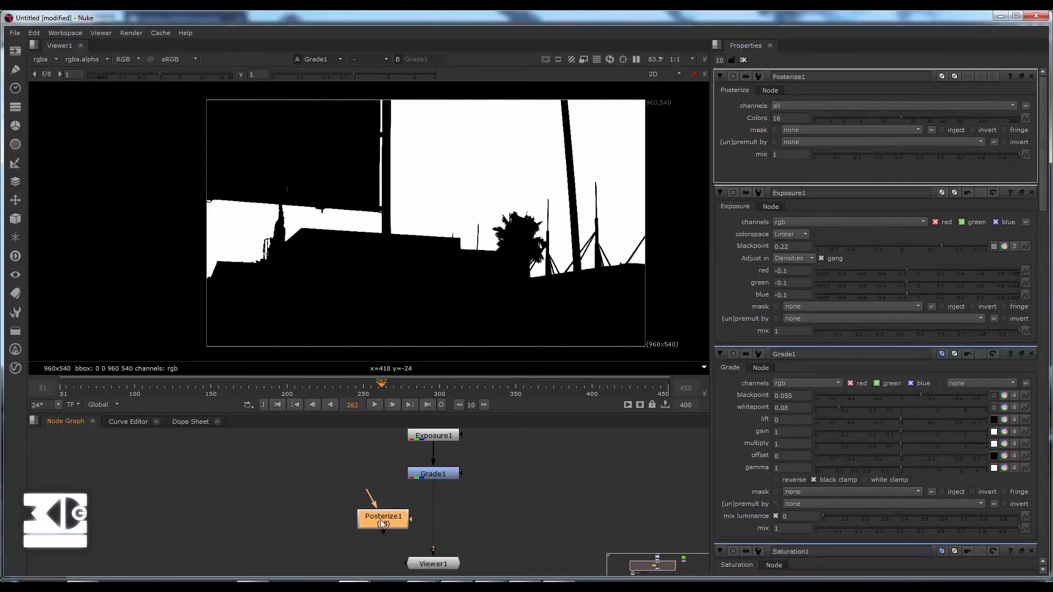
pyautogui.moveTo(380, 518); pyautogui.dragTo(424, 509)
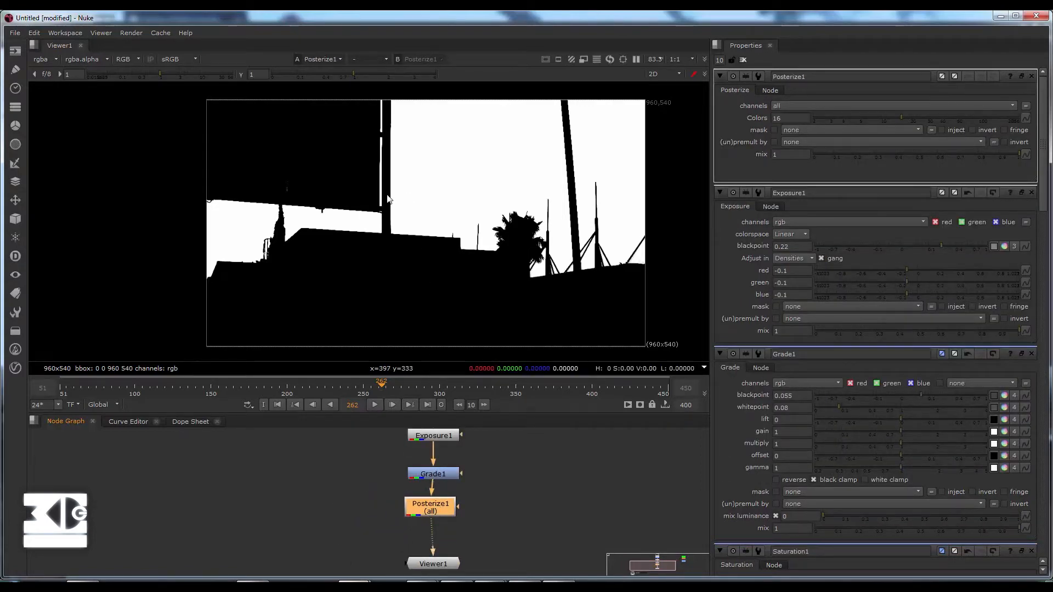
# Step: Reduce Posterize1 to 2 colors for a pure black-and-white matte
pyautogui.scroll(2, 387, 199)
pyautogui.moveTo(886, 117); pyautogui.dragTo(746, 114)
pyautogui.scroll(2, 332, 254)
pyautogui.moveTo(817, 115); pyautogui.dragTo(780, 112)
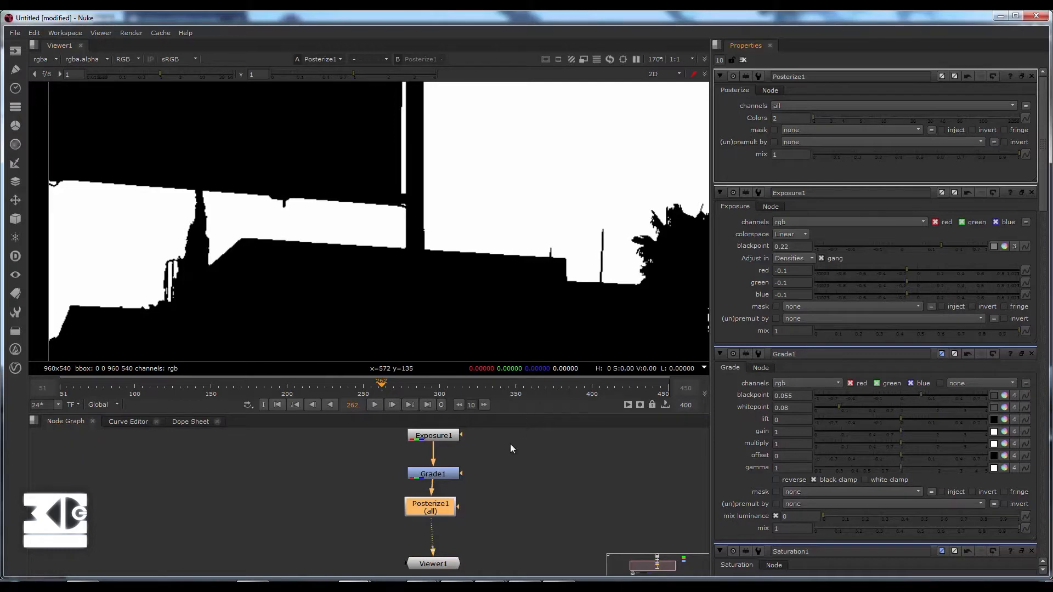
# Step: Space out Posterize1 and Viewer1 and align them vertically below Grade1
pyautogui.moveTo(526, 536); pyautogui.dragTo(531, 505, button='middle')
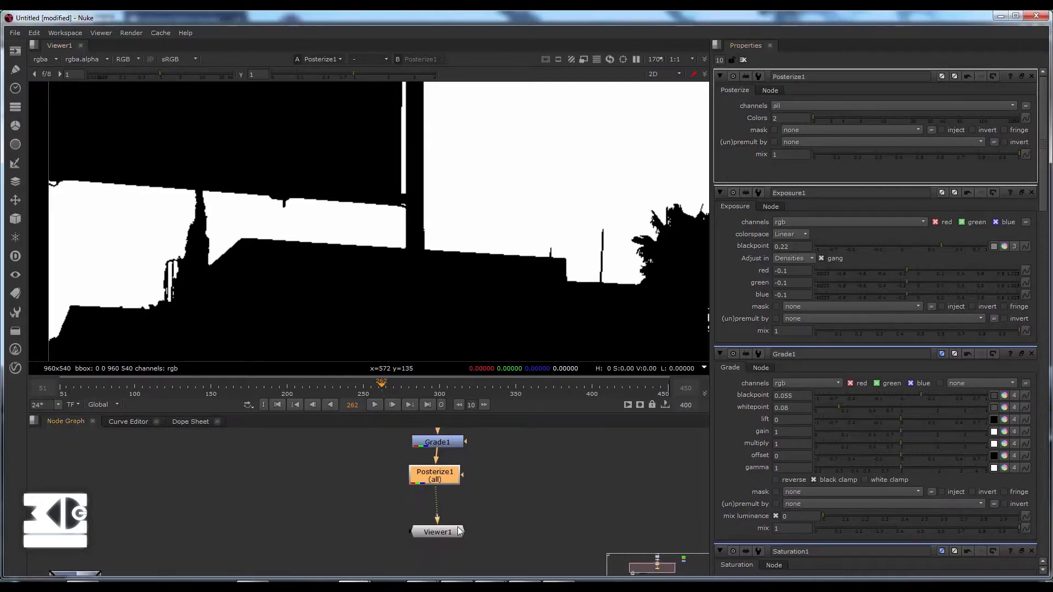
pyautogui.moveTo(455, 531); pyautogui.dragTo(453, 543)
pyautogui.moveTo(432, 475); pyautogui.dragTo(435, 484)
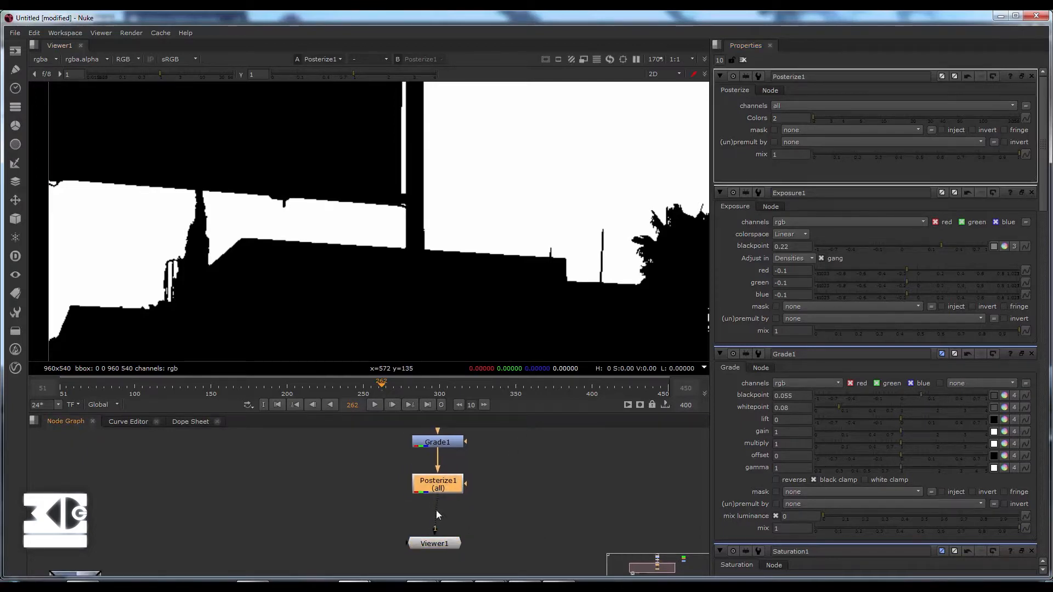
pyautogui.moveTo(438, 545); pyautogui.dragTo(441, 545)
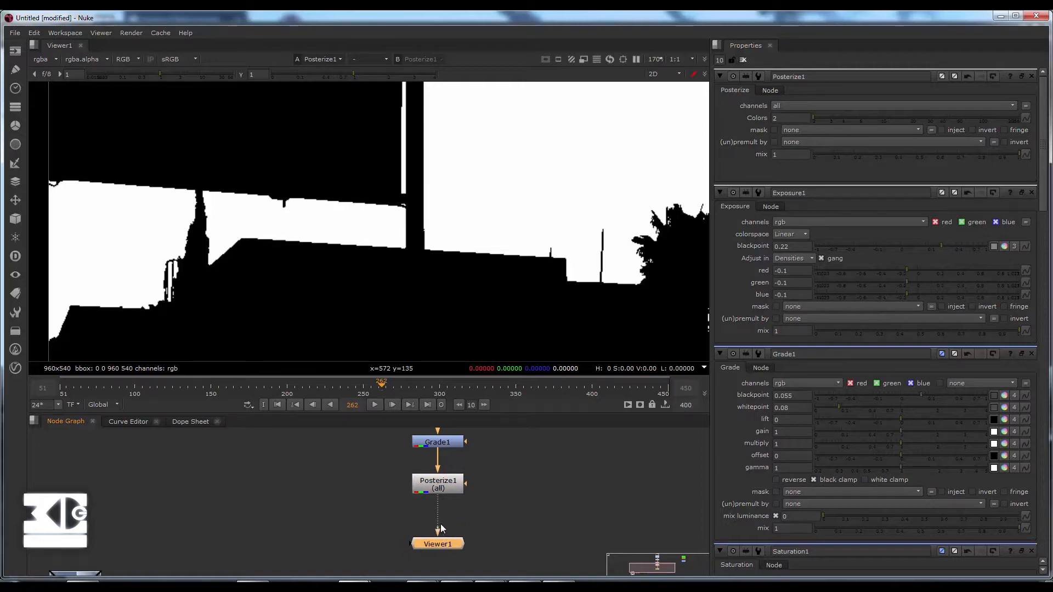
# Step: Inspect the matte edges around the building and palm tree, and add a Blur node between Posterize1 and Viewer1
pyautogui.scroll(-2, 560, 143)
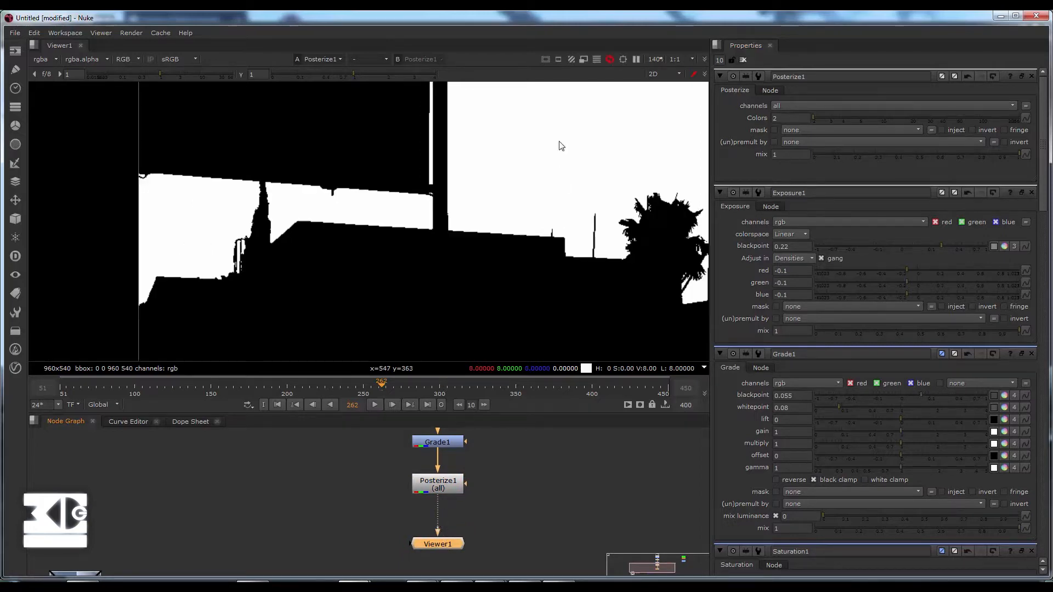
pyautogui.scroll(-1, 533, 242)
pyautogui.moveTo(531, 243); pyautogui.dragTo(340, 255, button='middle')
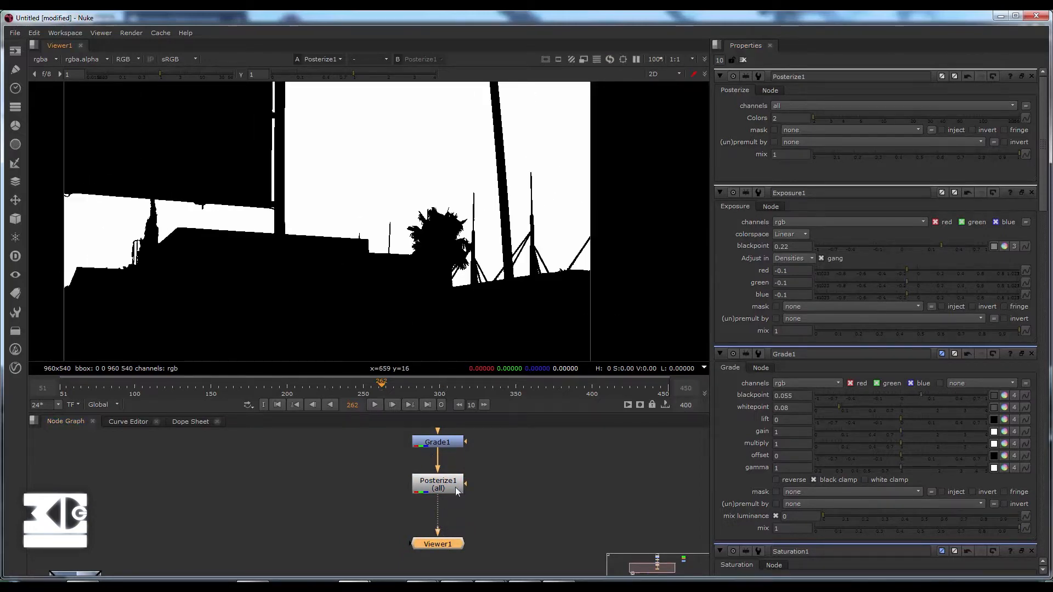
pyautogui.scroll(3, 192, 239)
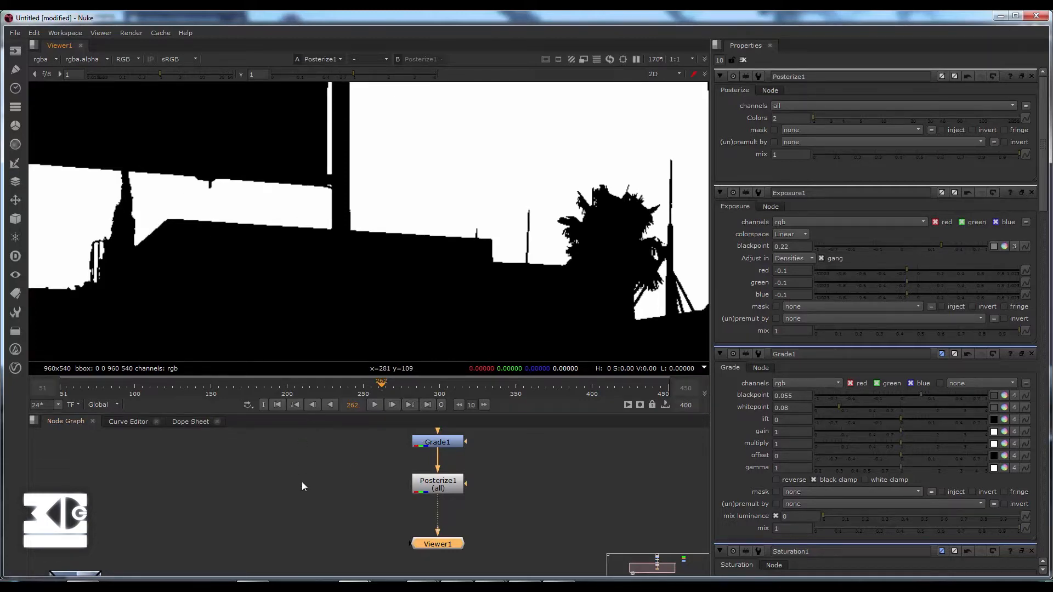
pyautogui.scroll(-4, 302, 482)
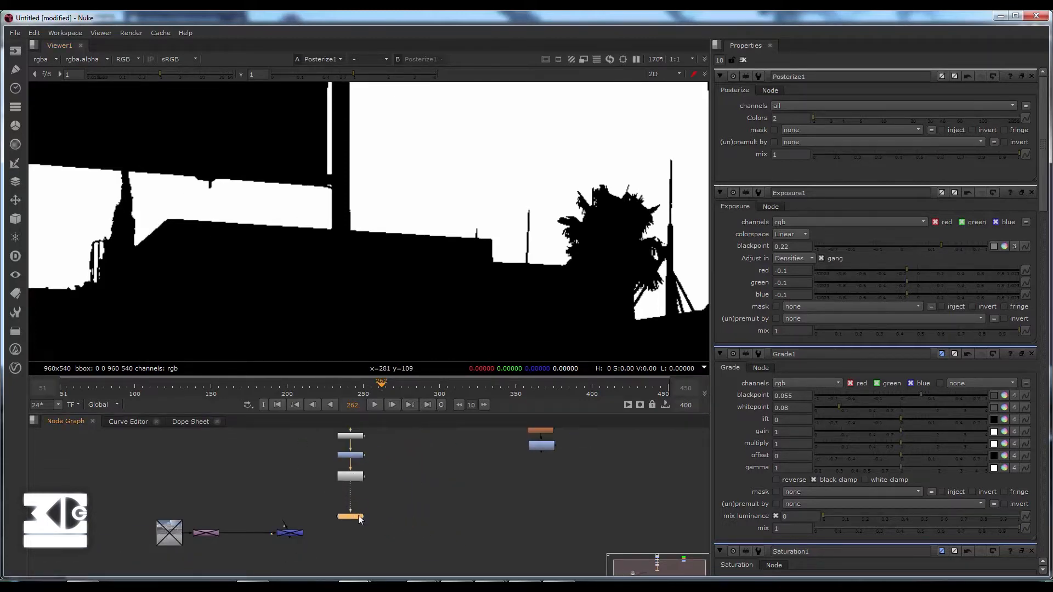
pyautogui.scroll(3, 359, 518)
pyautogui.press('Tab')
pyautogui.write('b')
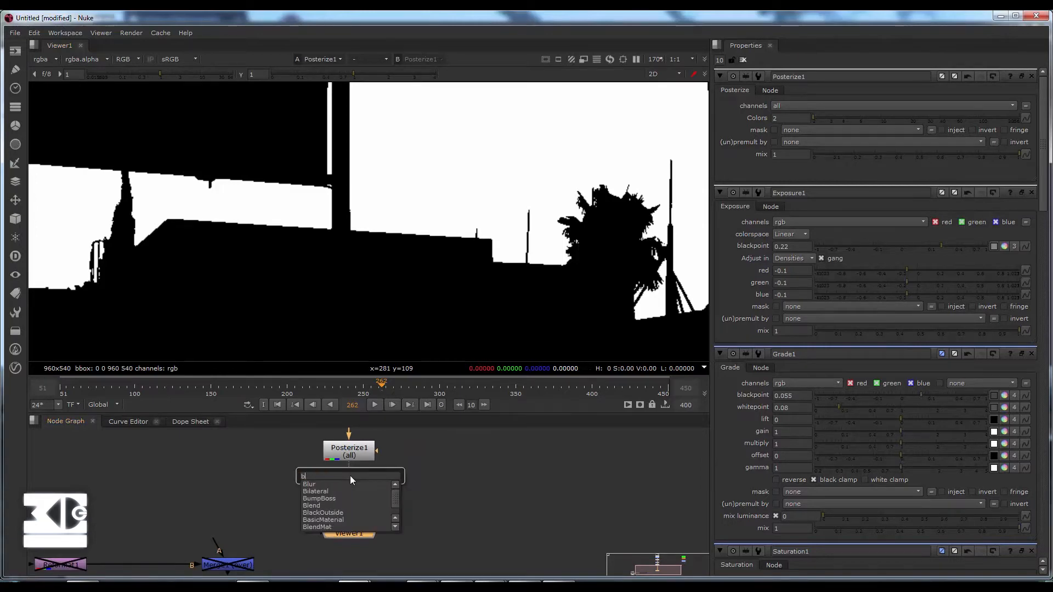
pyautogui.write('lur')
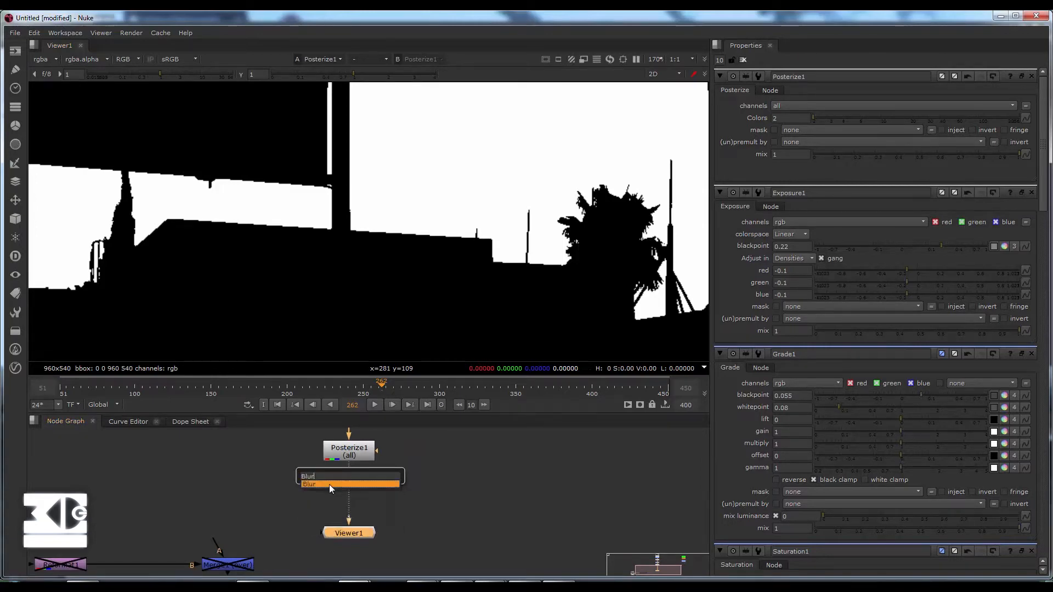
pyautogui.click(329, 485)
pyautogui.click(351, 492)
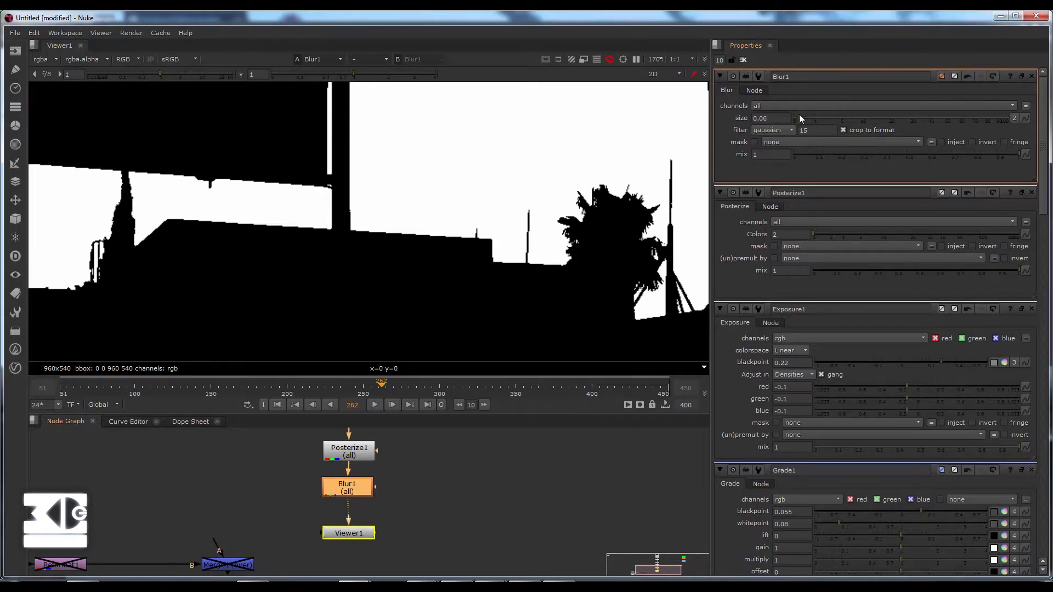
# Step: Set Blur1's size to 2.5 to soften the matte edges
pyautogui.moveTo(798, 114); pyautogui.dragTo(819, 116)
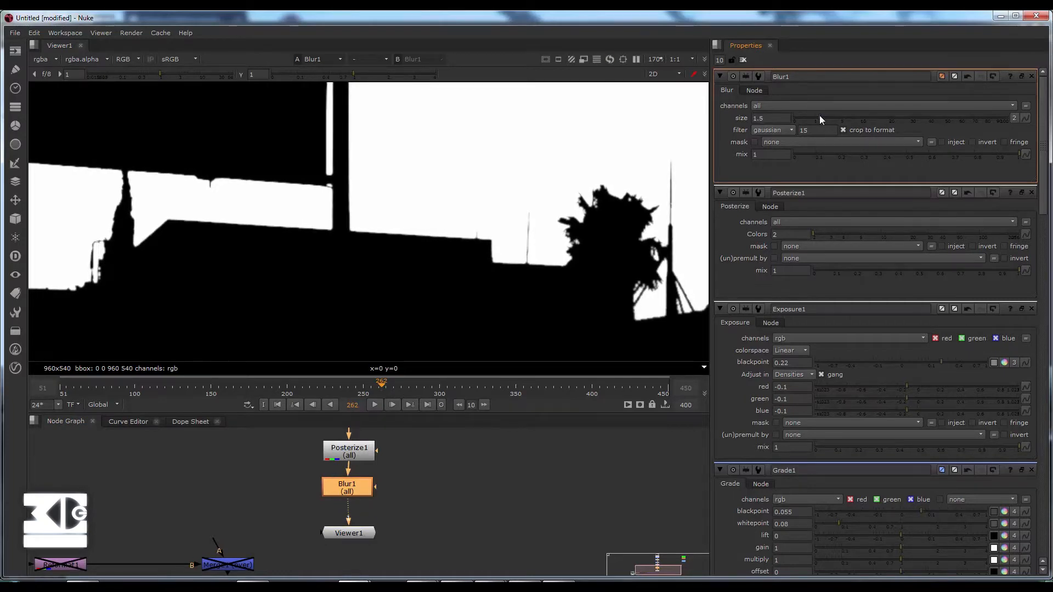
pyautogui.scroll(-3, 291, 207)
pyautogui.moveTo(291, 207); pyautogui.dragTo(286, 225, button='middle')
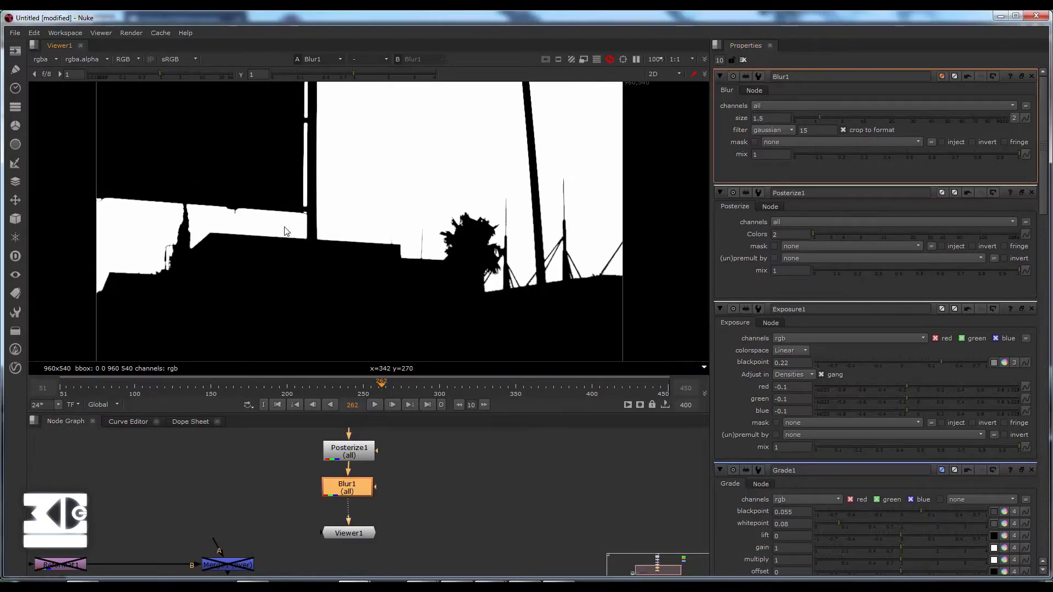
pyautogui.moveTo(824, 117)
pyautogui.mouseDown()
pyautogui.moveTo(897, 117)
pyautogui.moveTo(828, 115)
pyautogui.mouseUp()
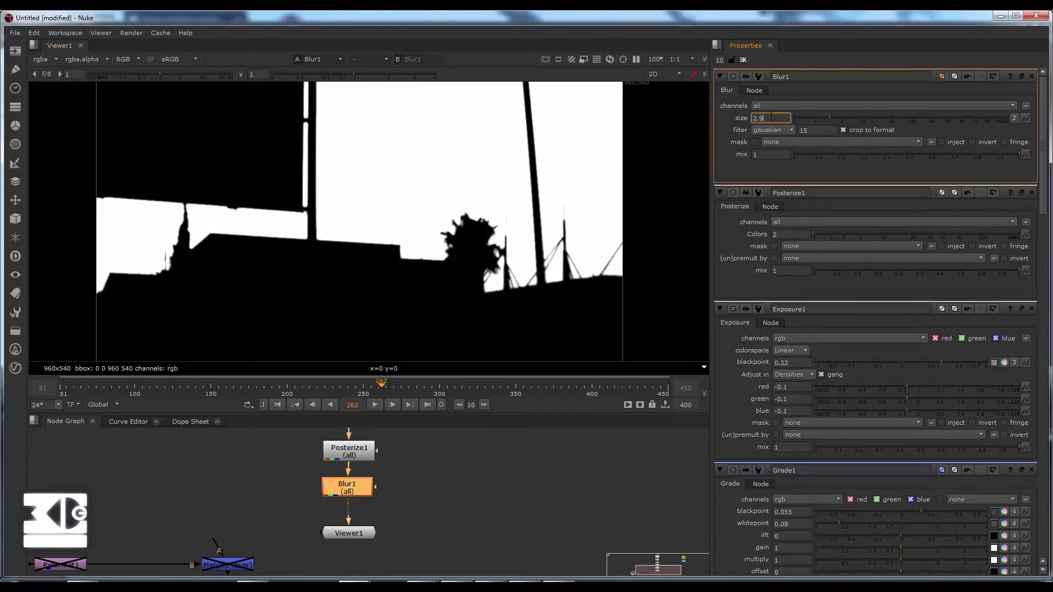
pyautogui.doubleClick(757, 118)
pyautogui.scroll(3, 354, 177)
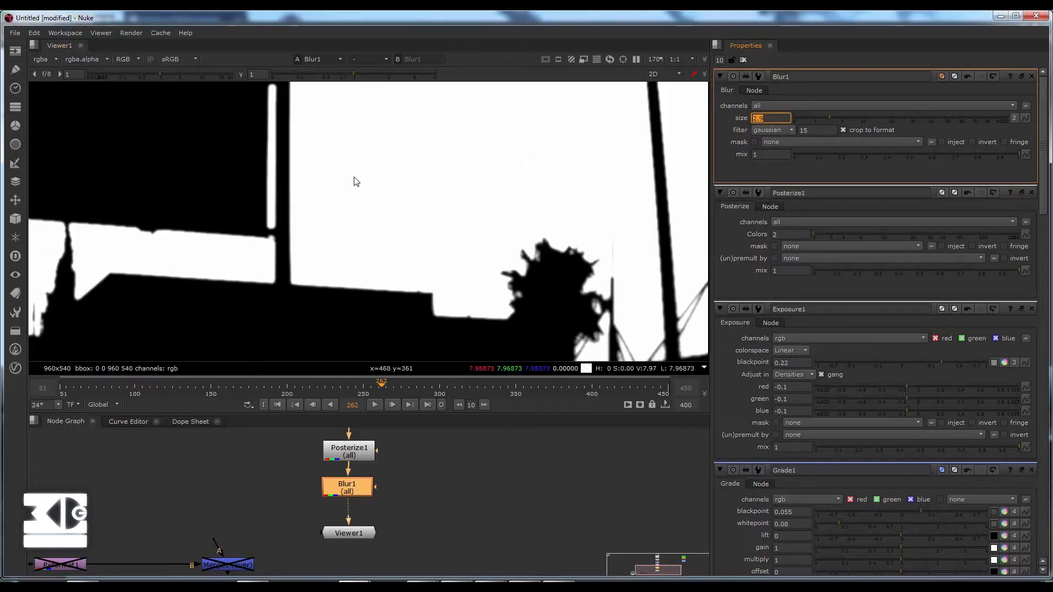
pyautogui.write('2.5')
pyautogui.press('Return')
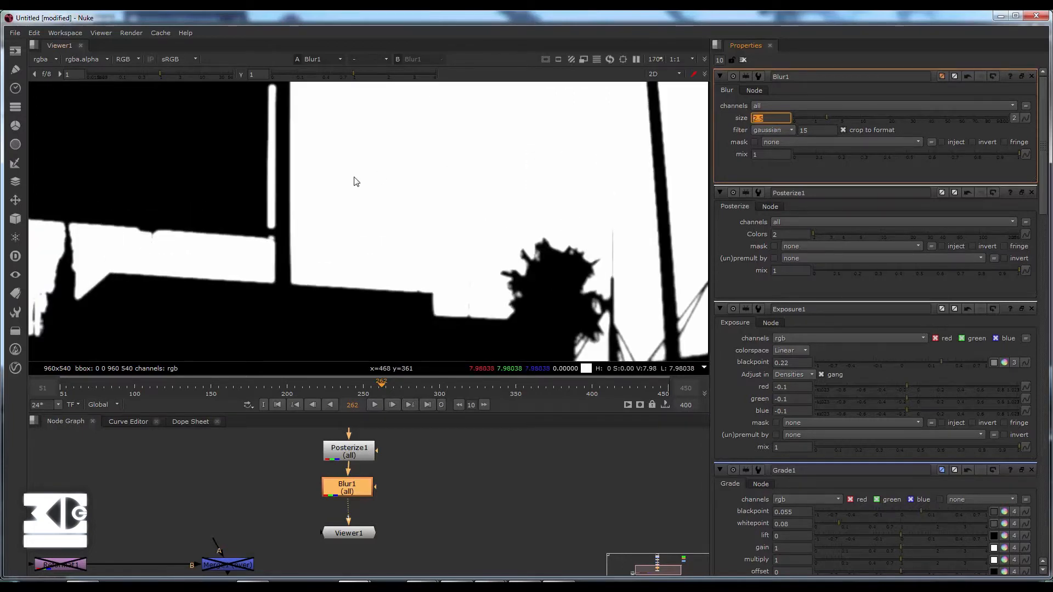
# Step: Set Blur1's size to 2 and check the whole matte in the viewer
pyautogui.write('2')
pyautogui.press('Return')
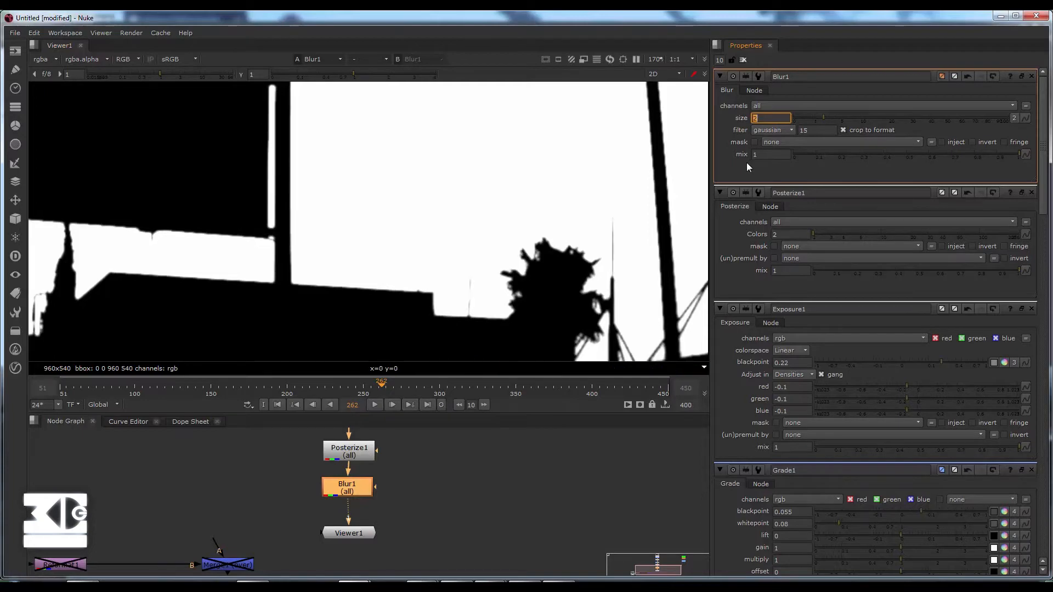
pyautogui.scroll(-3, 360, 212)
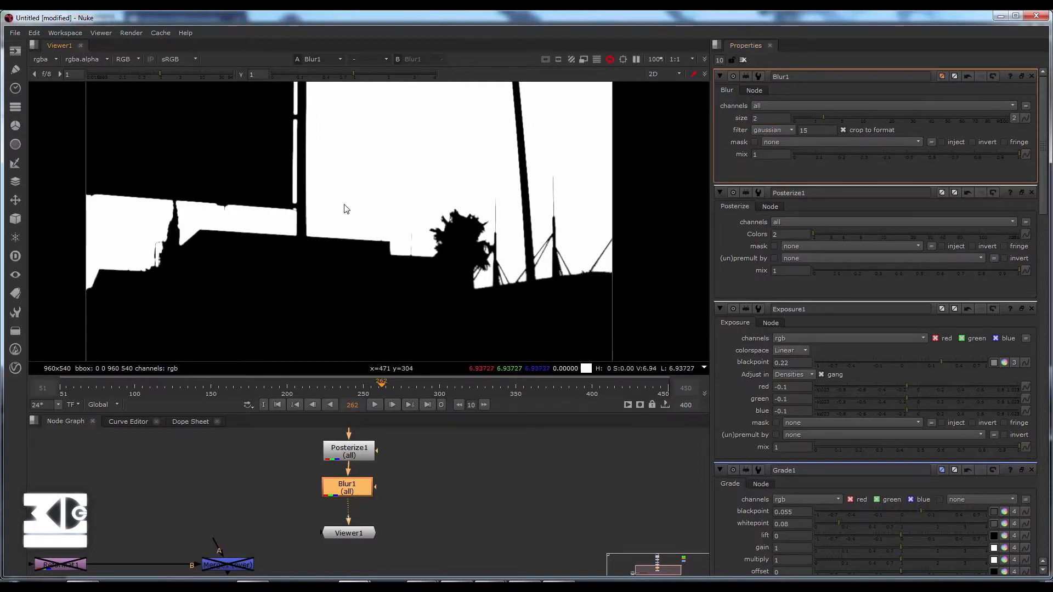
pyautogui.scroll(-2, 344, 205)
pyautogui.middleClick(344, 204)
pyautogui.scroll(2, 359, 255)
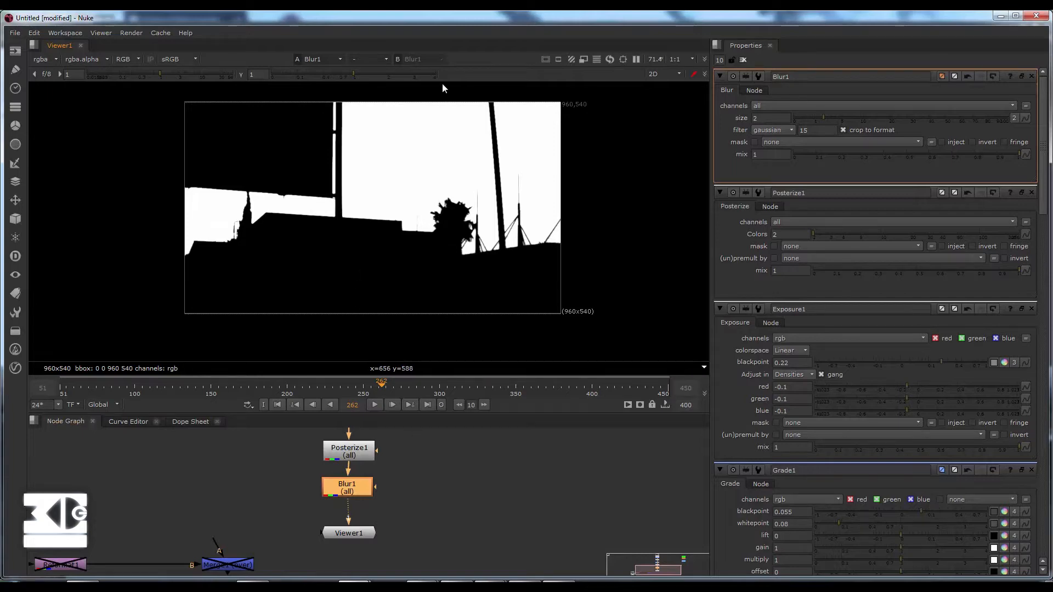
# Step: Check the alpha channel of the blurred matte and return the viewer to RGB
pyautogui.press('a')
pyautogui.press('a')
pyautogui.press('a')
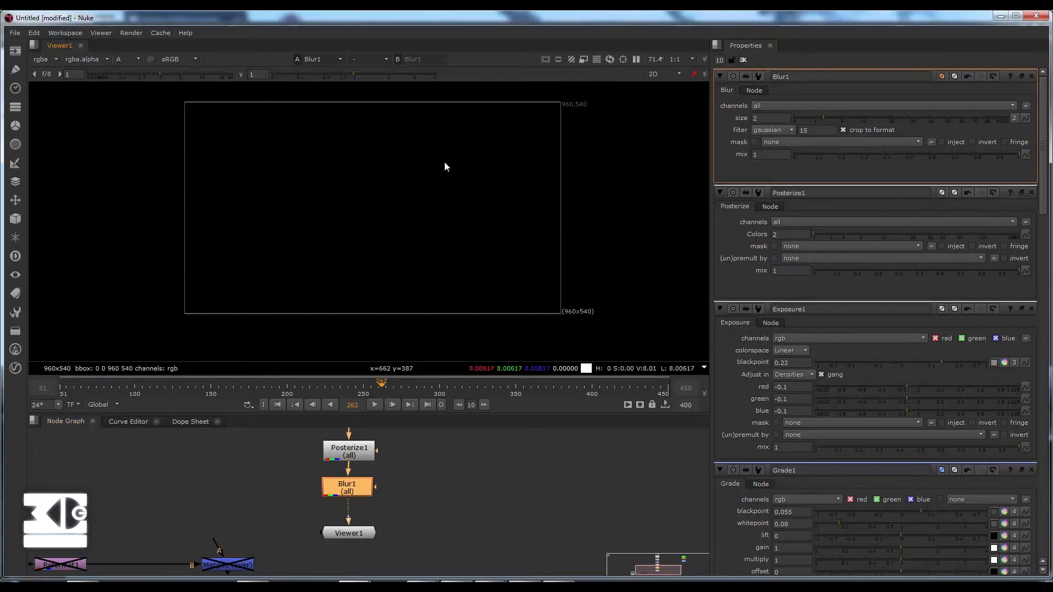
pyautogui.press('a')
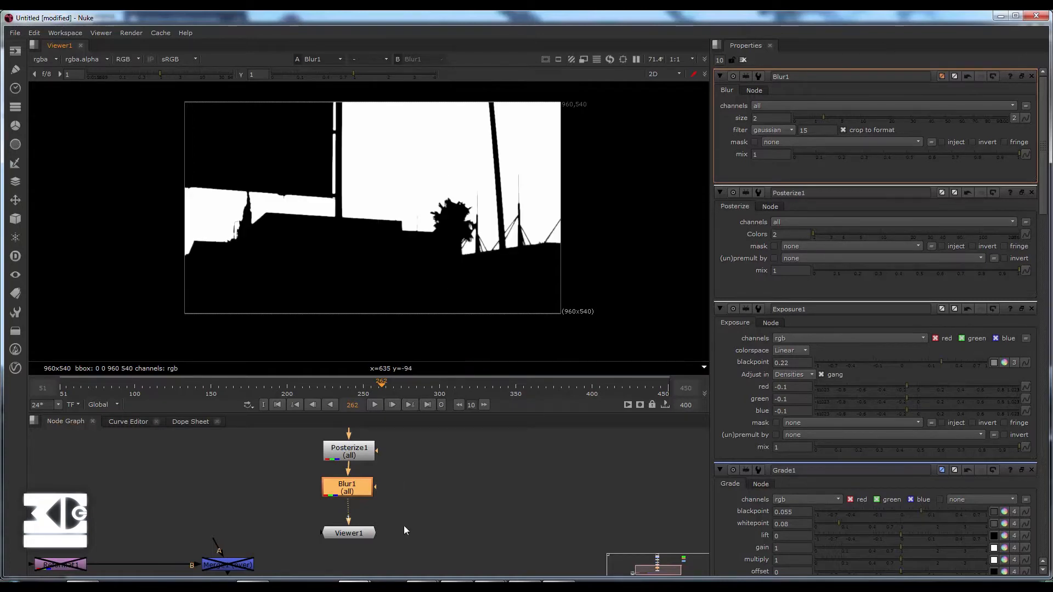
# Step: Move Viewer1 further below Blur1 and shift the footage Read node to the right of the matte chain
pyautogui.moveTo(397, 500); pyautogui.dragTo(394, 480, button='middle')
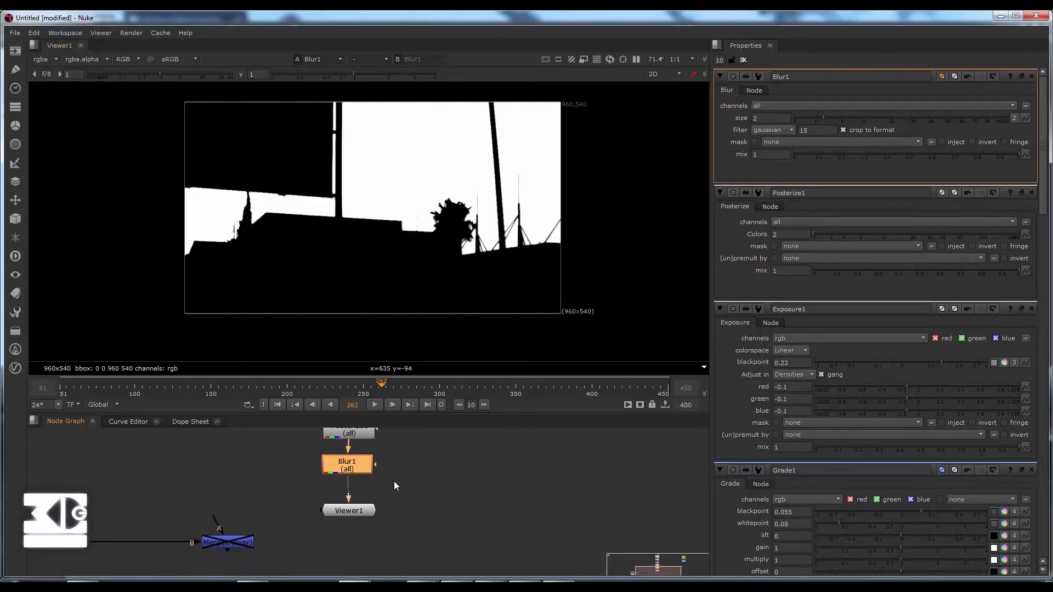
pyautogui.scroll(-1, 394, 481)
pyautogui.moveTo(357, 507); pyautogui.dragTo(356, 540)
pyautogui.moveTo(455, 479); pyautogui.dragTo(354, 469, button='middle')
pyautogui.scroll(-3, 441, 515)
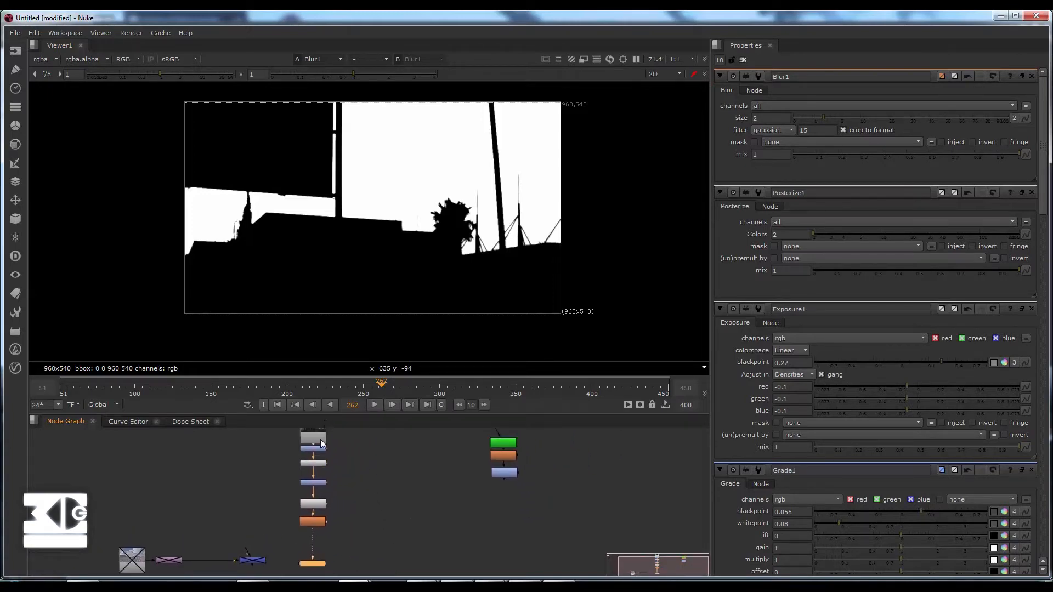
pyautogui.moveTo(320, 439); pyautogui.dragTo(399, 457)
pyautogui.moveTo(376, 492); pyautogui.dragTo(373, 473, button='middle')
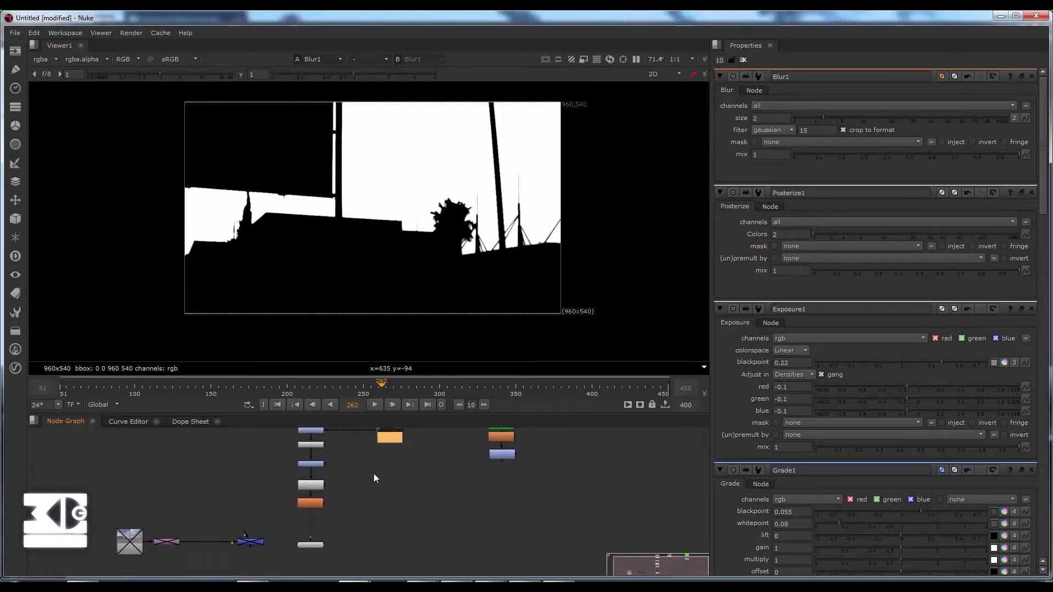
pyautogui.moveTo(356, 509); pyautogui.dragTo(302, 514, button='middle')
pyautogui.scroll(1, 303, 513)
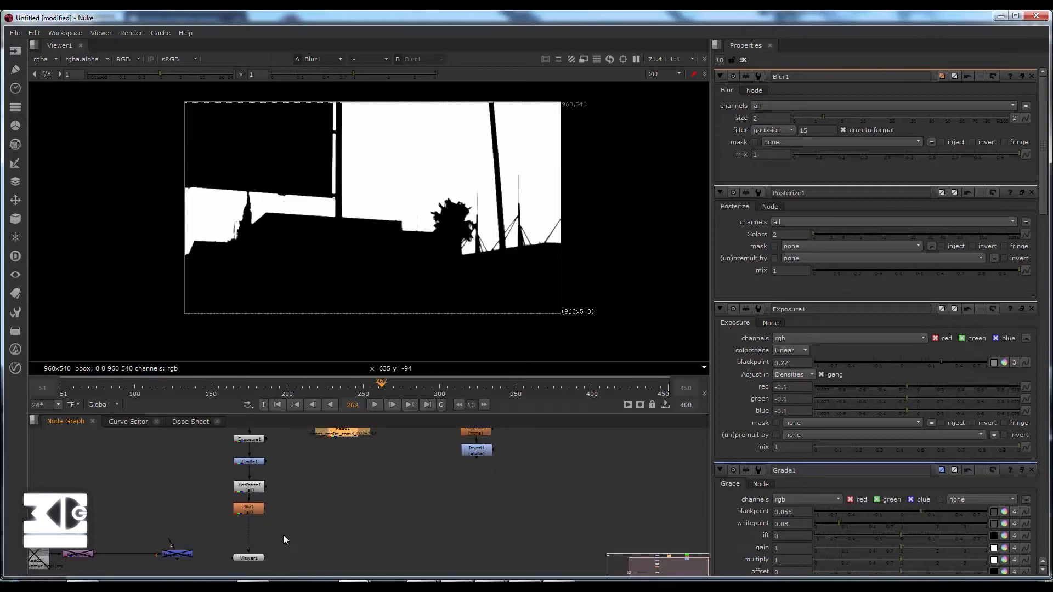
# Step: Insert an Invert node between Blur1 and Viewer1 and display its output
pyautogui.click(269, 531)
pyautogui.press('Tab')
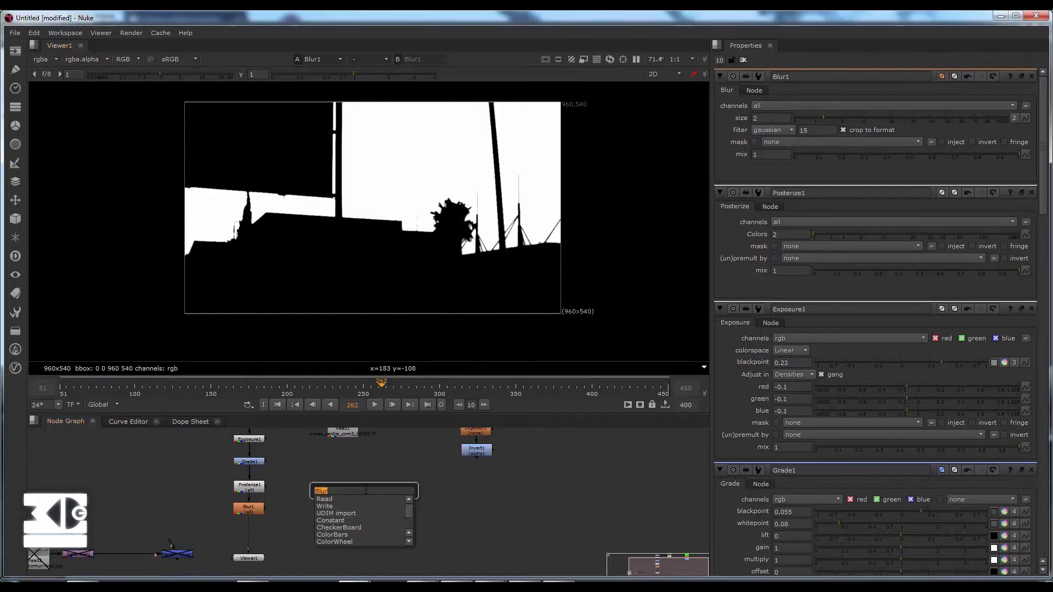
pyautogui.write('inv')
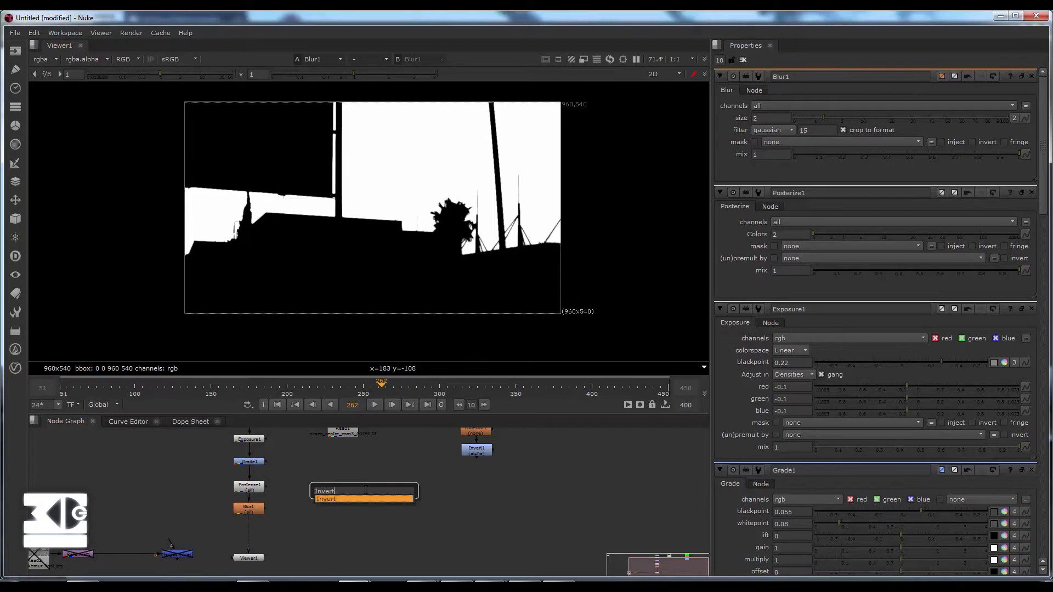
pyautogui.press('Return')
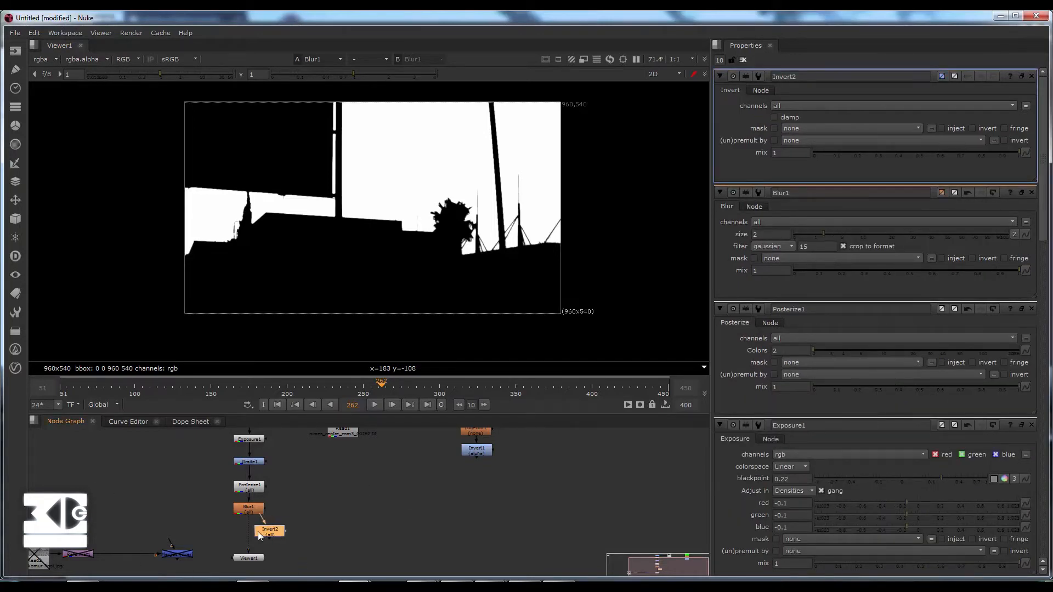
pyautogui.press('1')
pyautogui.moveTo(245, 531); pyautogui.dragTo(243, 534)
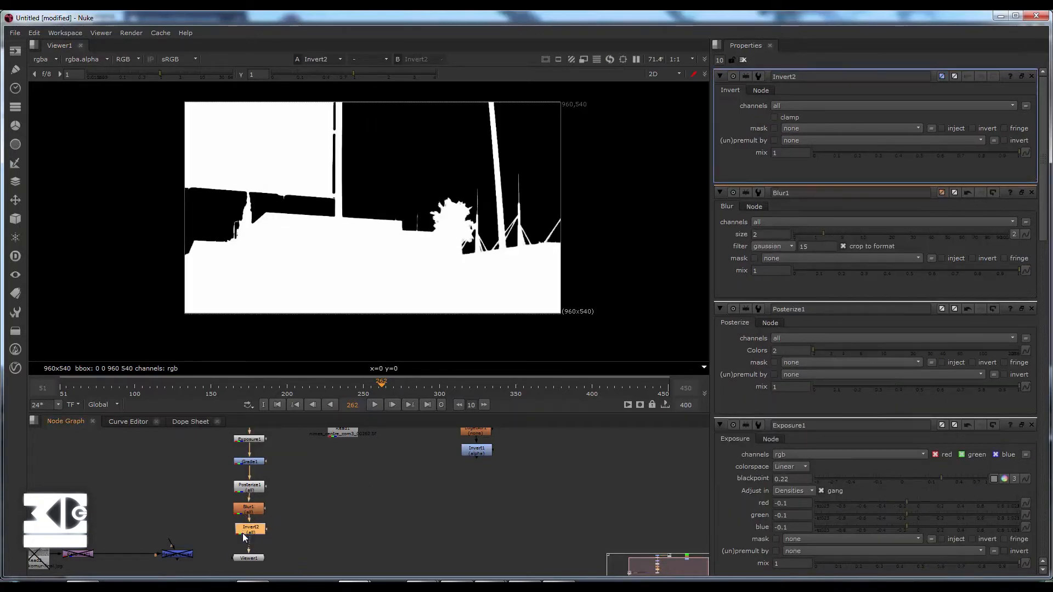
# Step: Try the rgb, rgba and alpha channel options on Invert2 and set its channels back to all
pyautogui.moveTo(250, 532); pyautogui.dragTo(245, 496, button='middle')
pyautogui.scroll(-2, 245, 541)
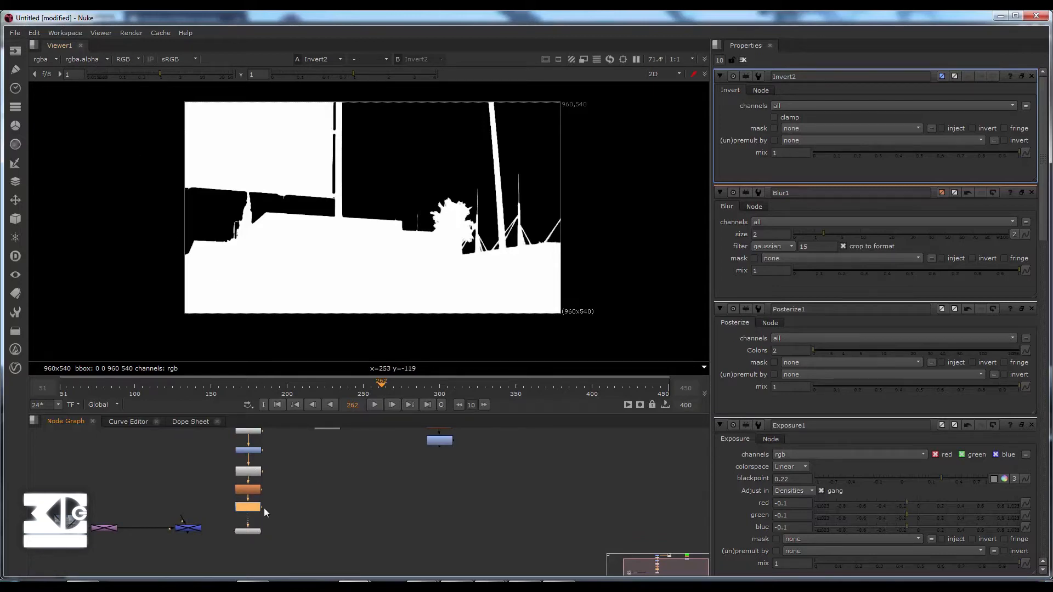
pyautogui.click(824, 105)
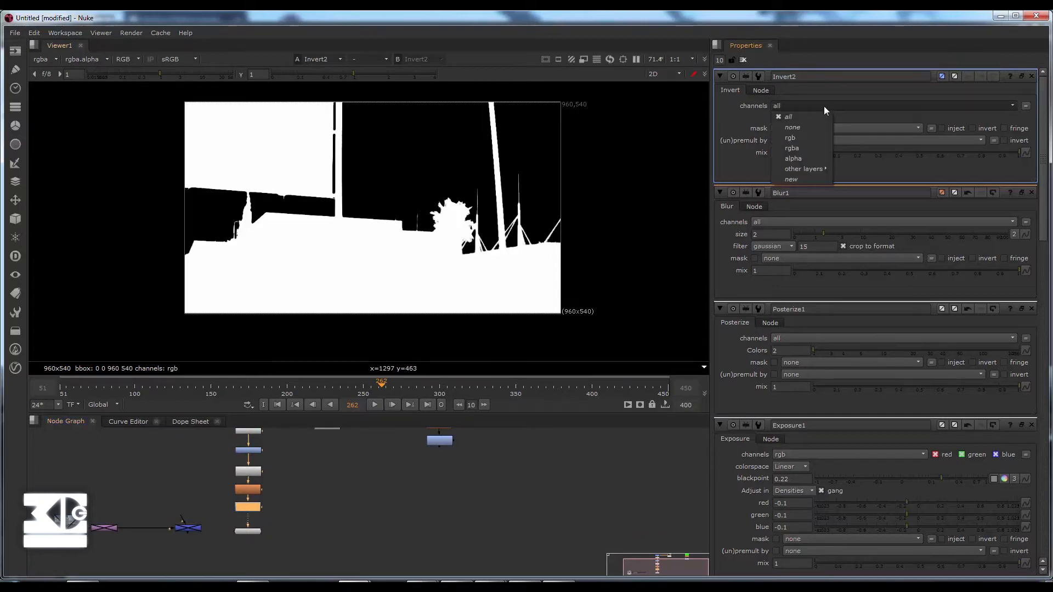
pyautogui.click(801, 137)
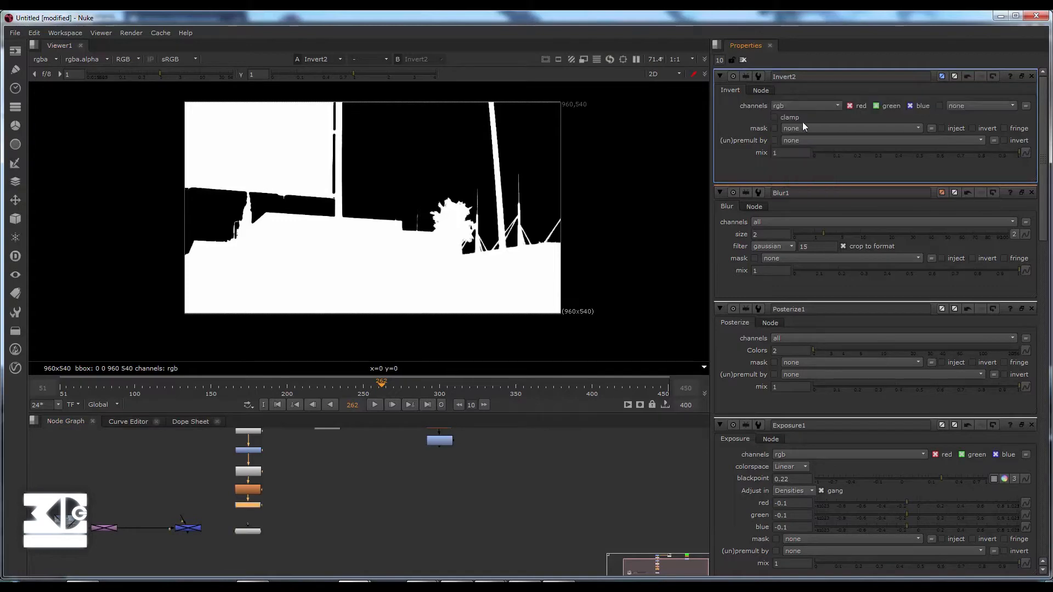
pyautogui.click(809, 108)
pyautogui.click(802, 148)
pyautogui.click(804, 107)
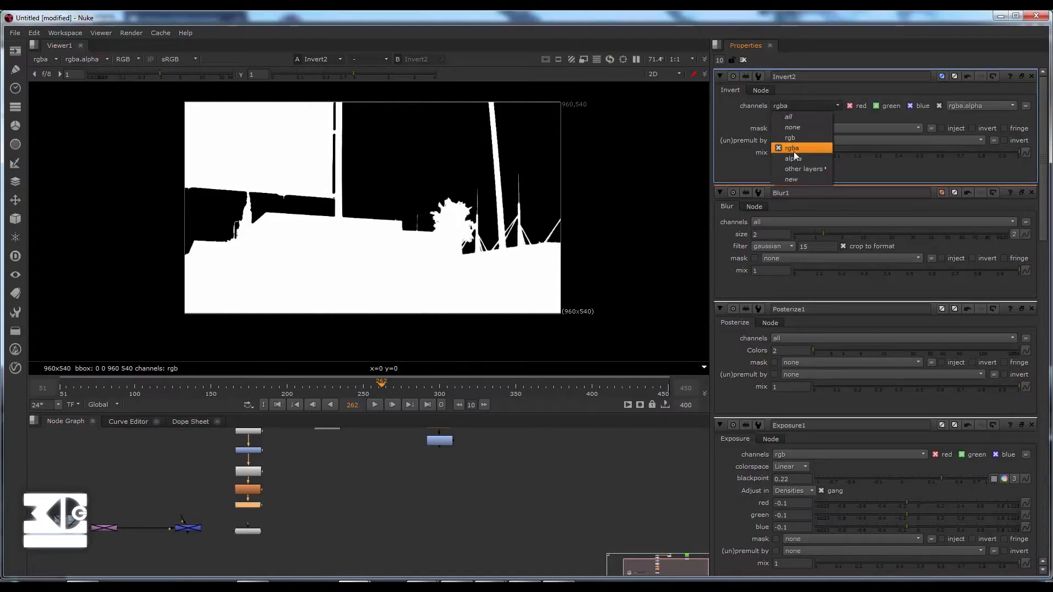
pyautogui.click(794, 158)
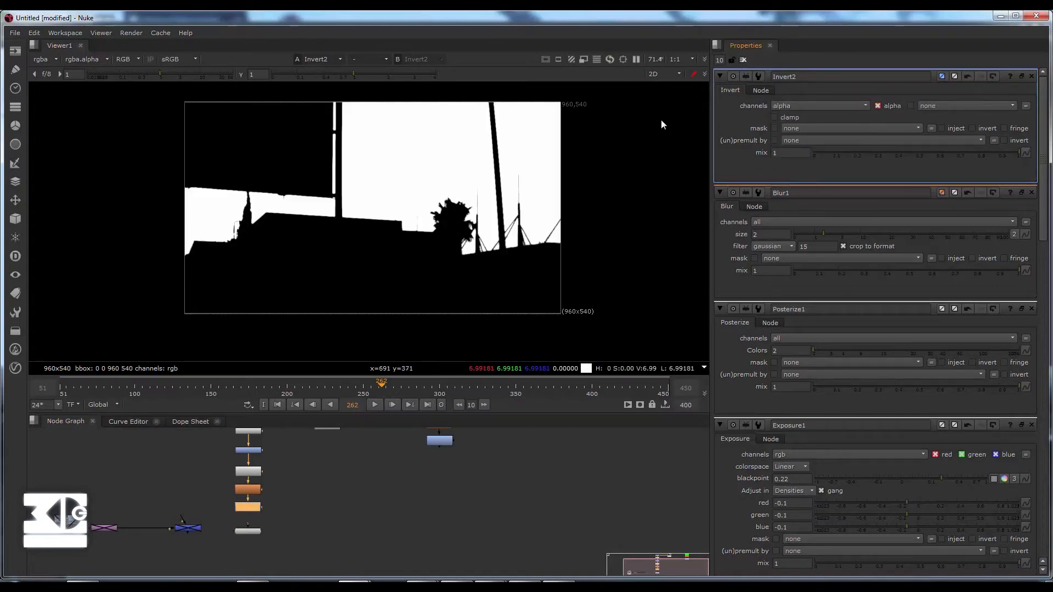
pyautogui.click(813, 106)
pyautogui.click(807, 115)
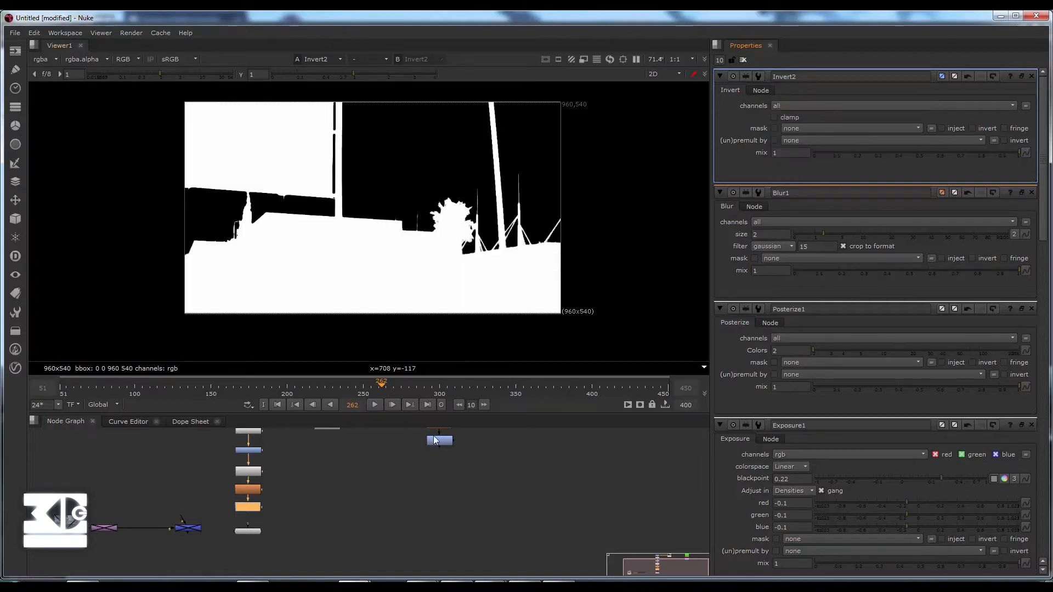
# Step: Check the alpha channel of the inverted matte and return the viewer to RGB
pyautogui.scroll(-2, 275, 531)
pyautogui.moveTo(271, 517); pyautogui.dragTo(274, 556, button='middle')
pyautogui.scroll(2, 297, 521)
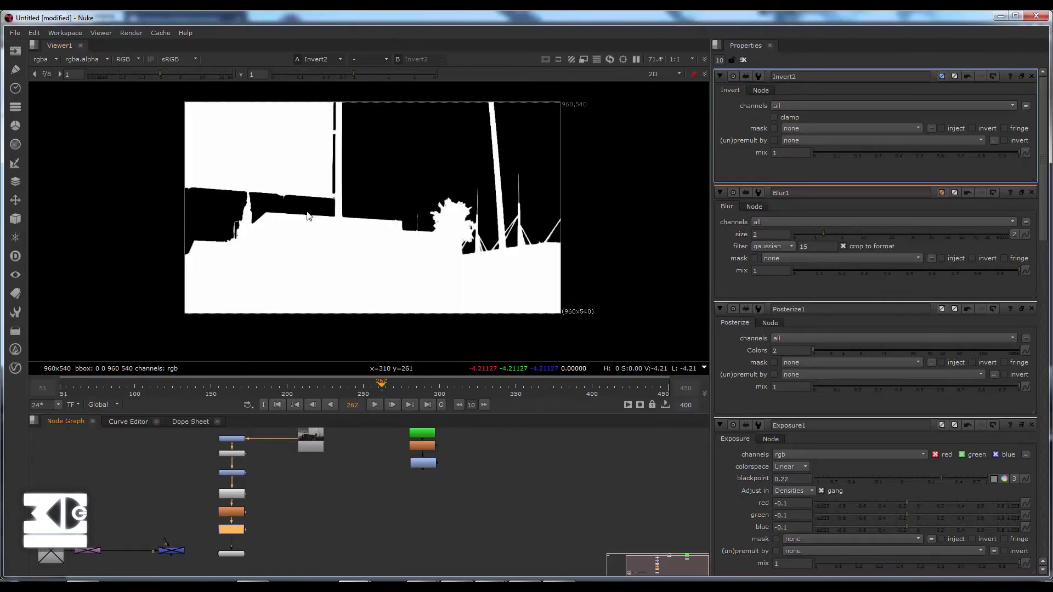
pyautogui.press('a')
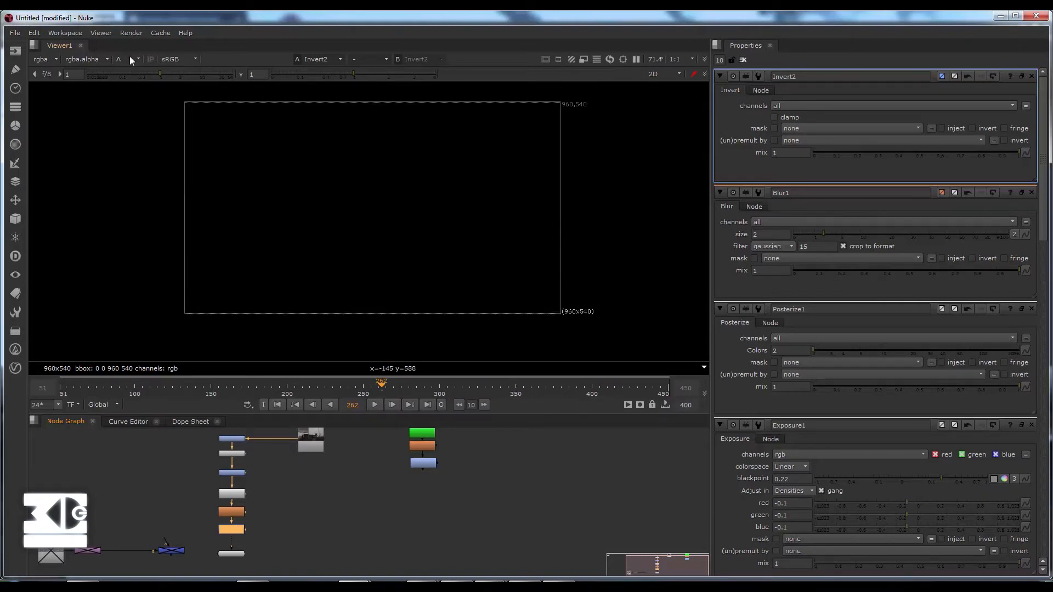
pyautogui.press('a')
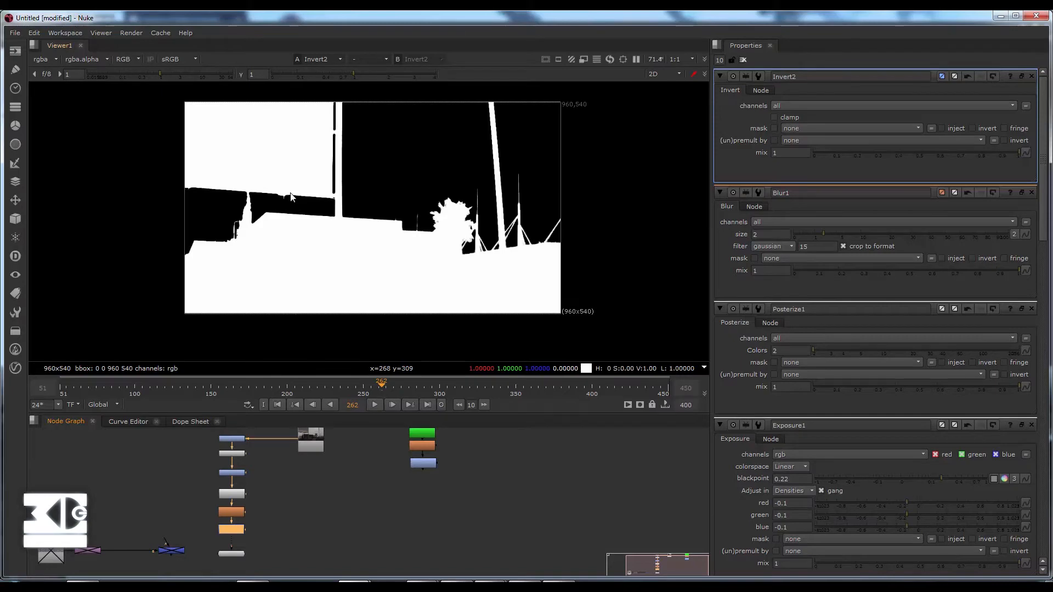
# Step: Add an unconnected ShuffleCopy node to the right of Invert2
pyautogui.moveTo(343, 496); pyautogui.dragTo(343, 467, button='middle')
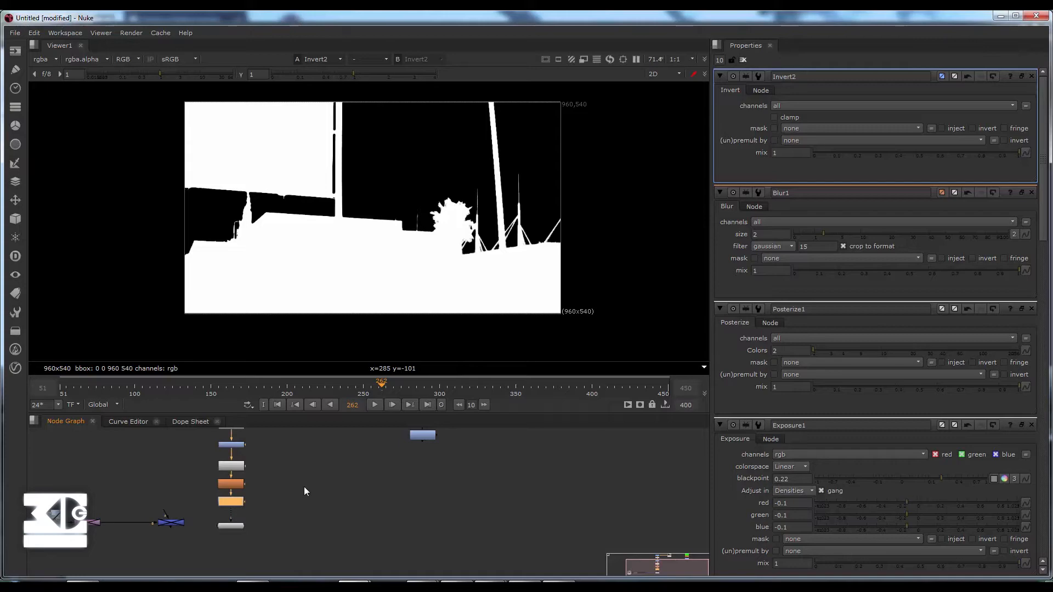
pyautogui.click(316, 508)
pyautogui.press('Tab')
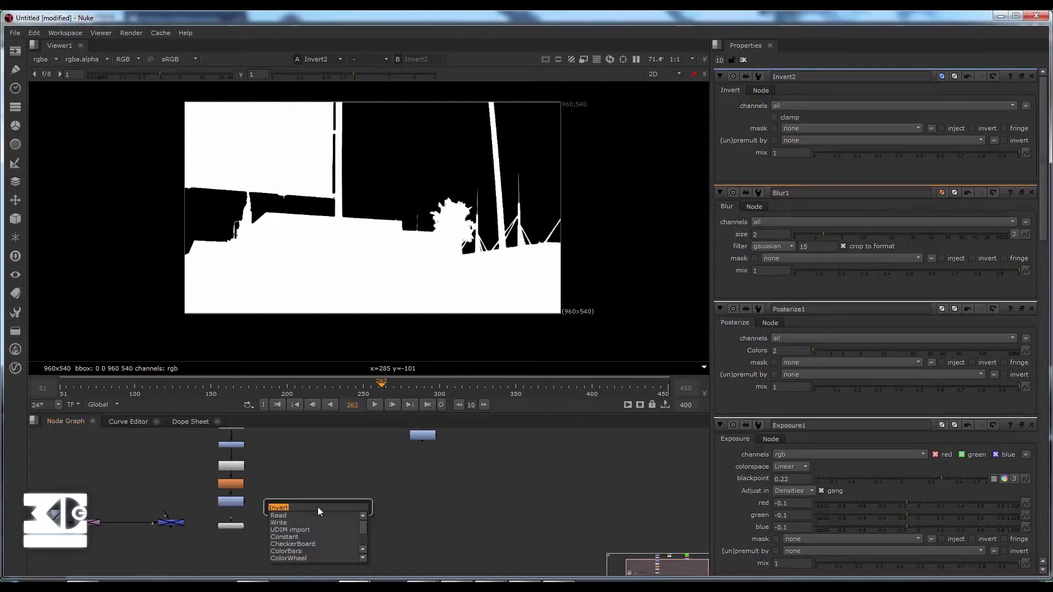
pyautogui.write('shu')
pyautogui.press('Down')
pyautogui.press('Down')
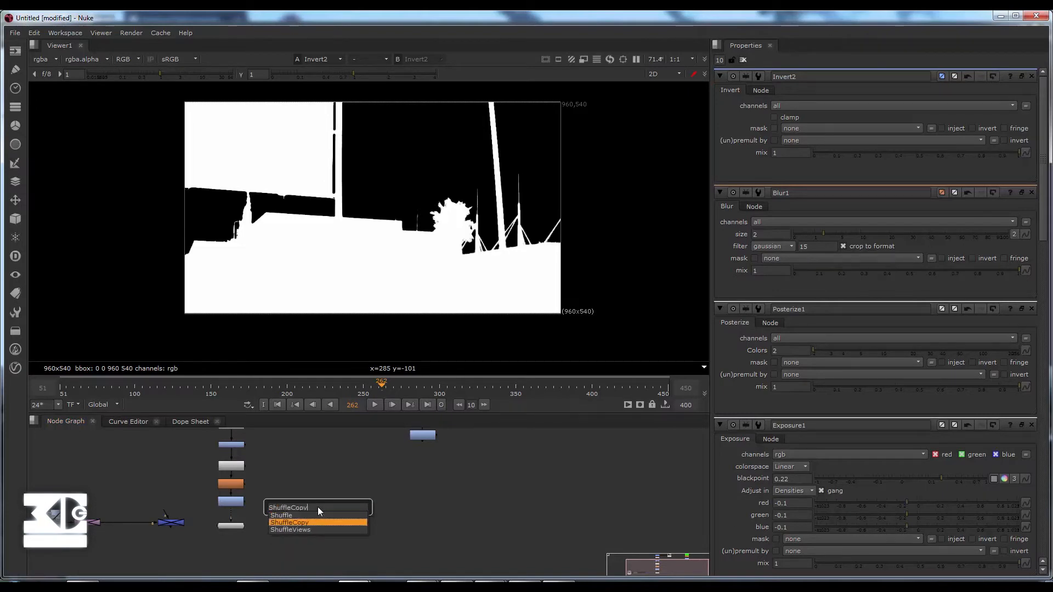
pyautogui.press('Return')
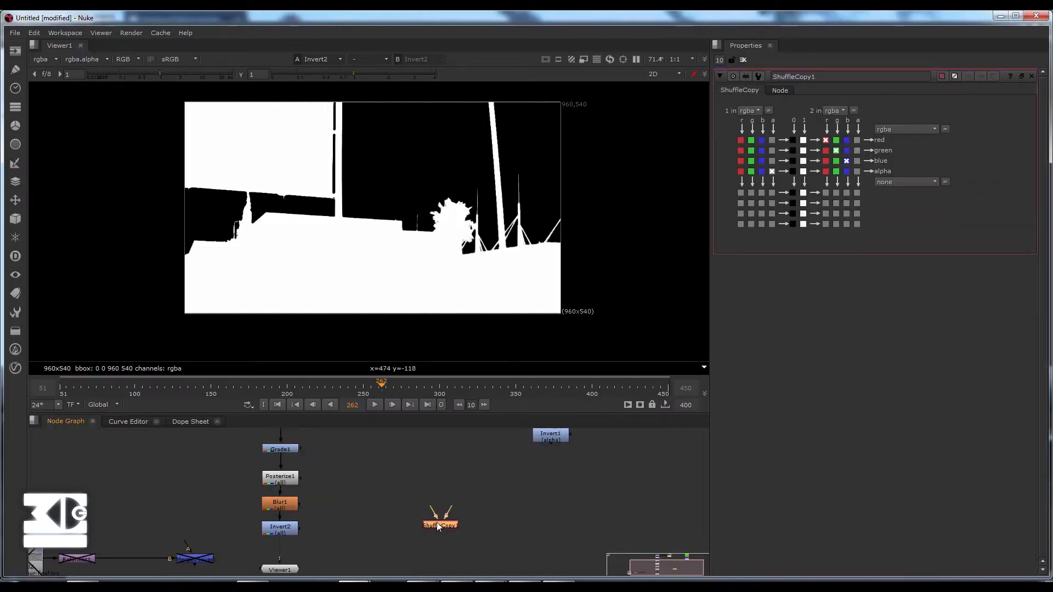
pyautogui.scroll(1, 437, 526)
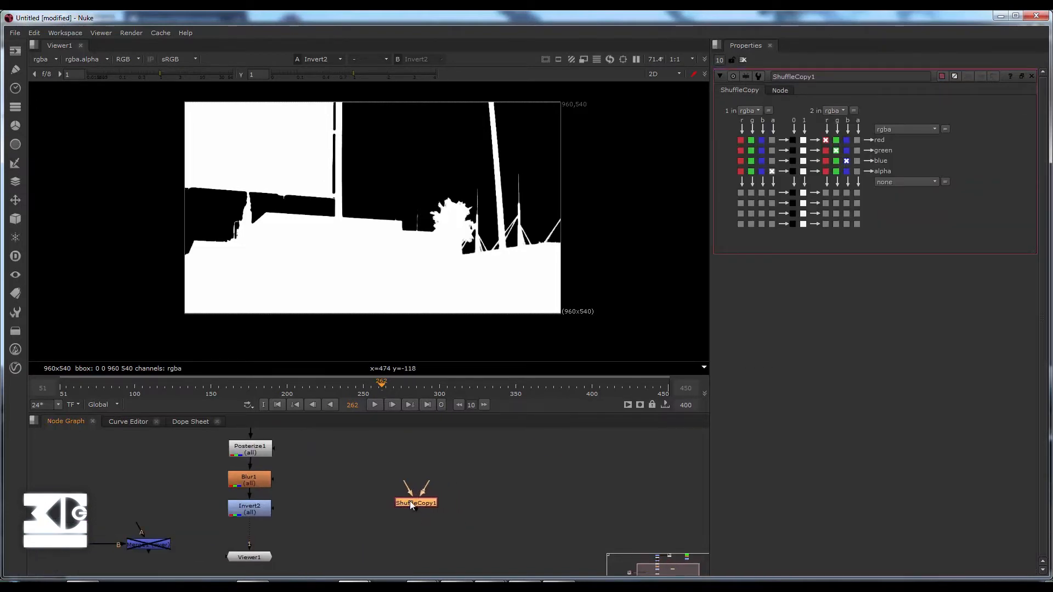
# Step: Connect ShuffleCopy1's input 1 to Invert2
pyautogui.scroll(-3, 418, 531)
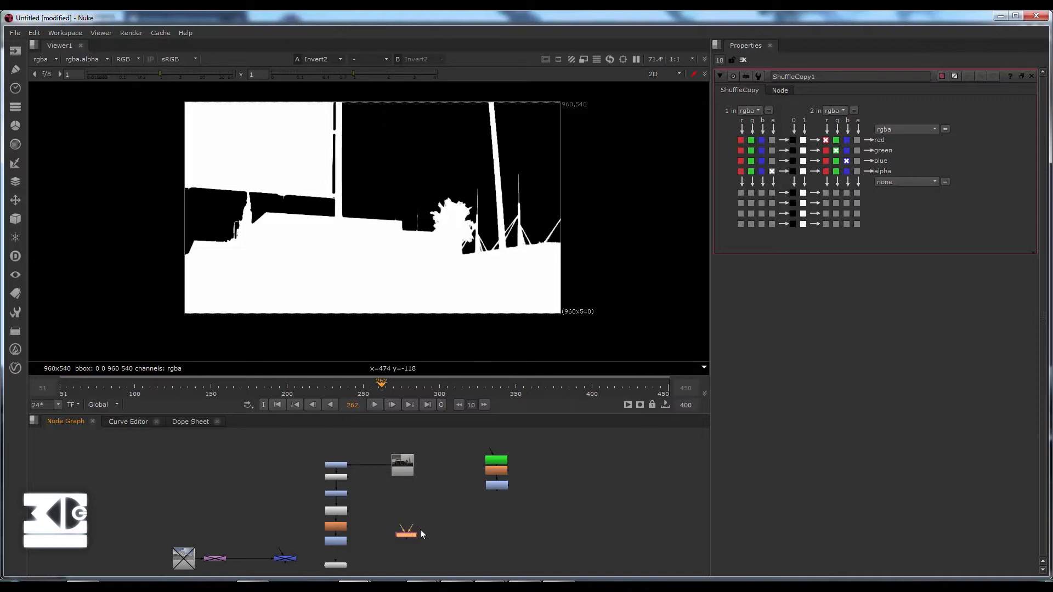
pyautogui.scroll(3, 419, 533)
pyautogui.scroll(2, 413, 538)
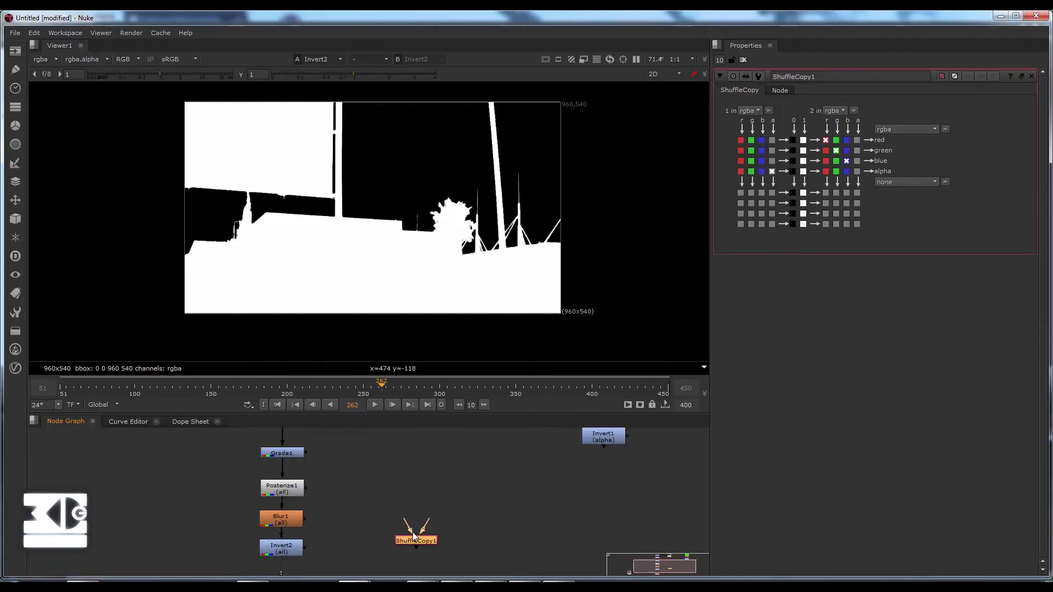
pyautogui.moveTo(410, 527); pyautogui.dragTo(218, 557)
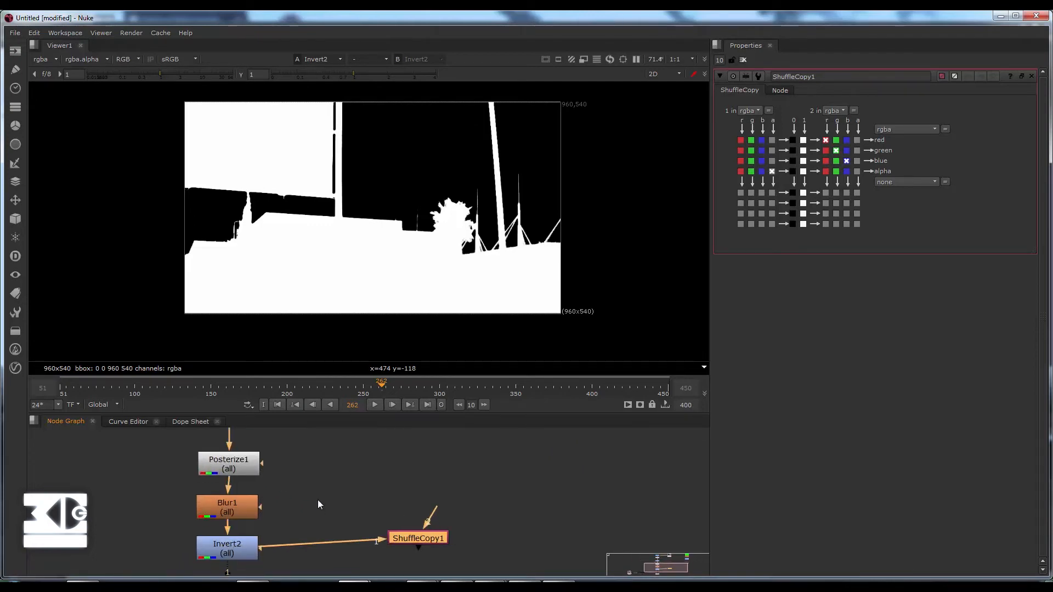
pyautogui.scroll(-3, 324, 494)
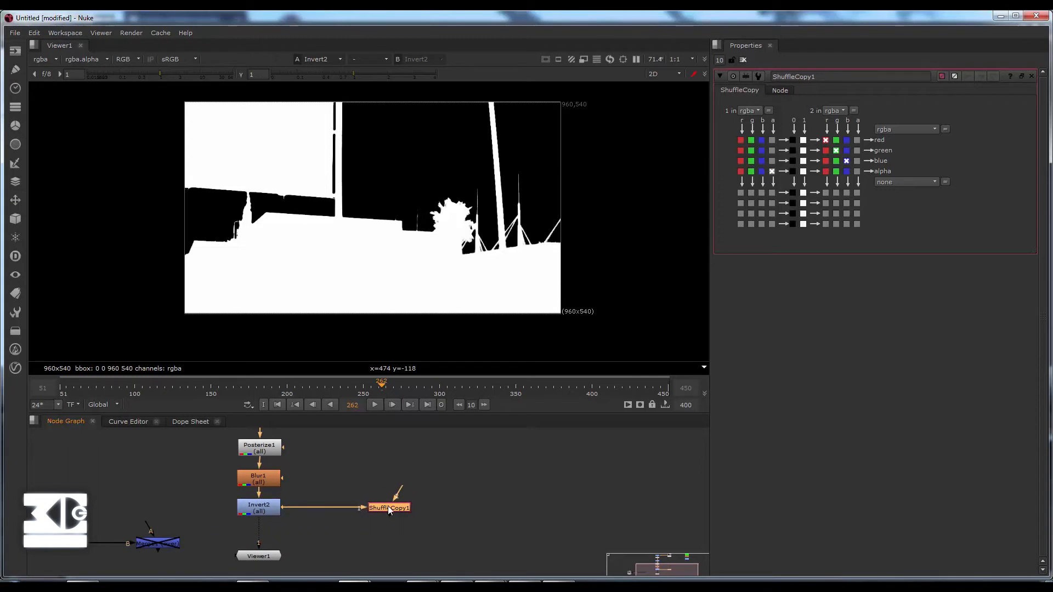
# Step: Connect ShuffleCopy1's remaining input to the footage Read node and move Viewer1 beneath ShuffleCopy1
pyautogui.scroll(-3, 386, 492)
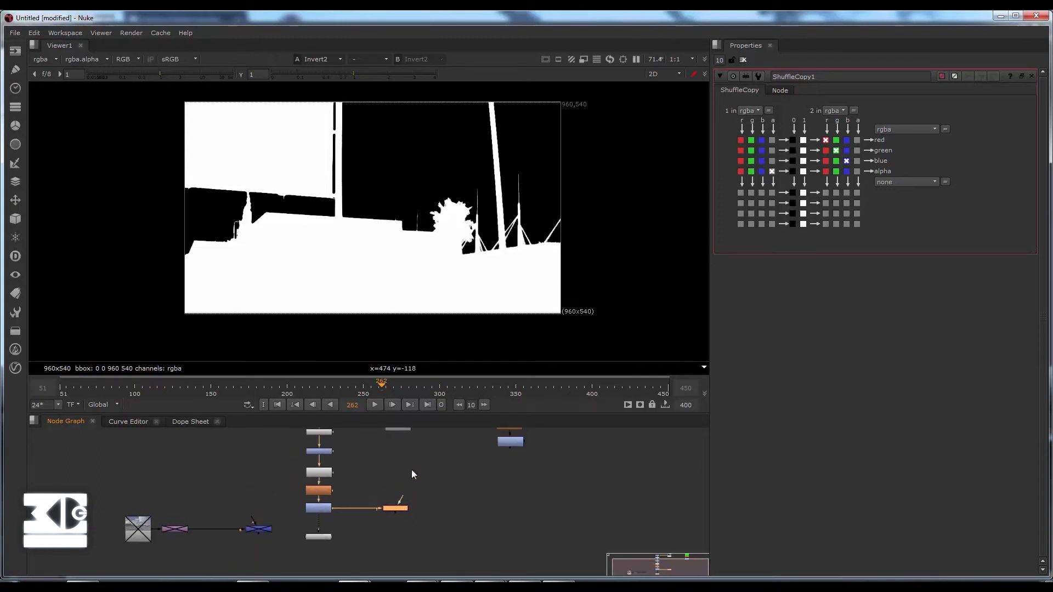
pyautogui.moveTo(409, 483); pyautogui.dragTo(409, 488, button='middle')
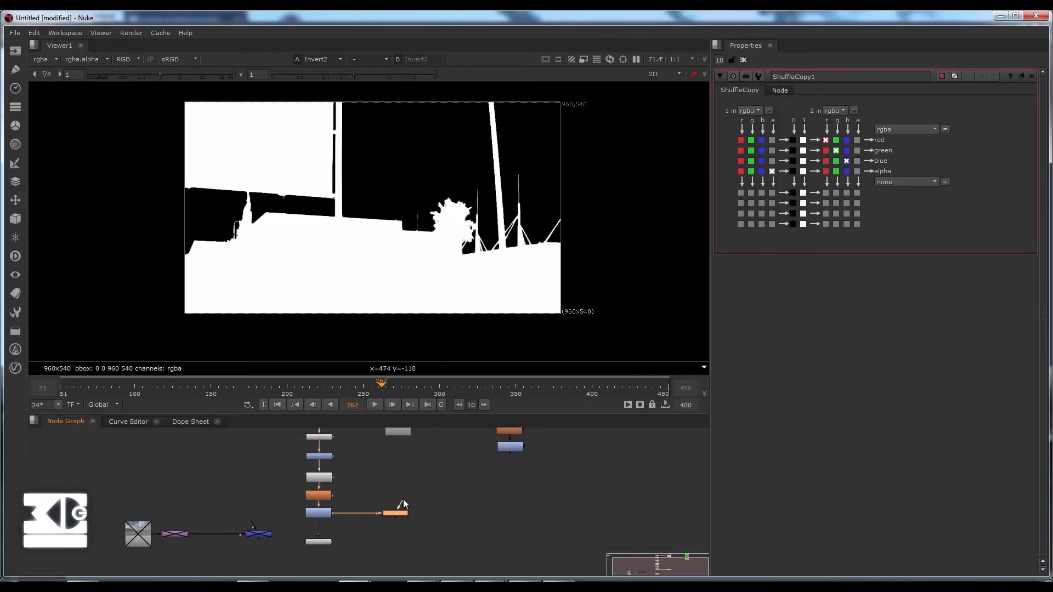
pyautogui.moveTo(403, 499); pyautogui.dragTo(400, 432)
pyautogui.moveTo(420, 464); pyautogui.dragTo(382, 516, button='middle')
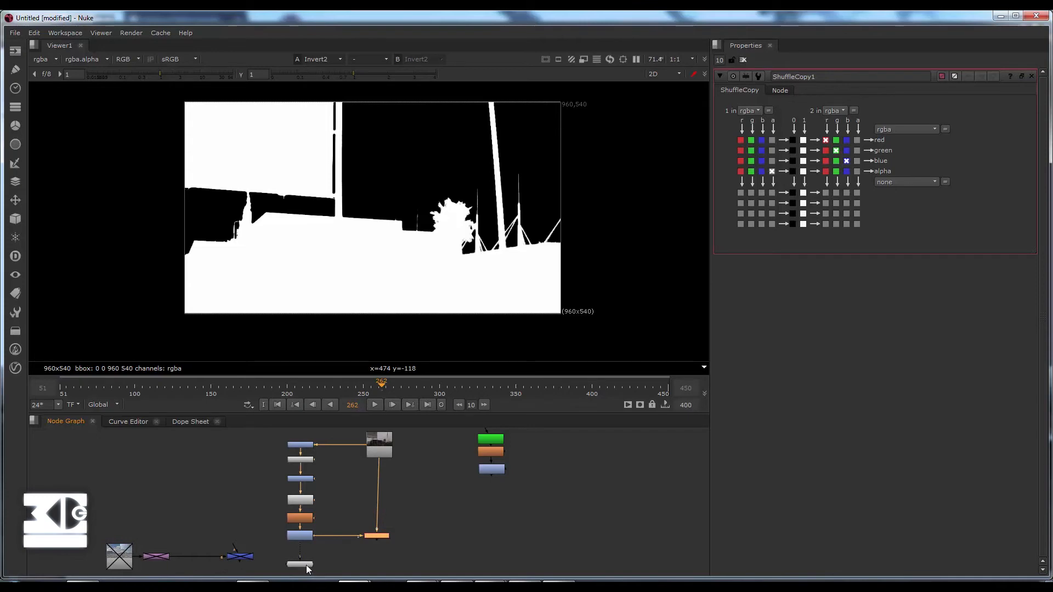
pyautogui.moveTo(306, 564); pyautogui.dragTo(382, 570)
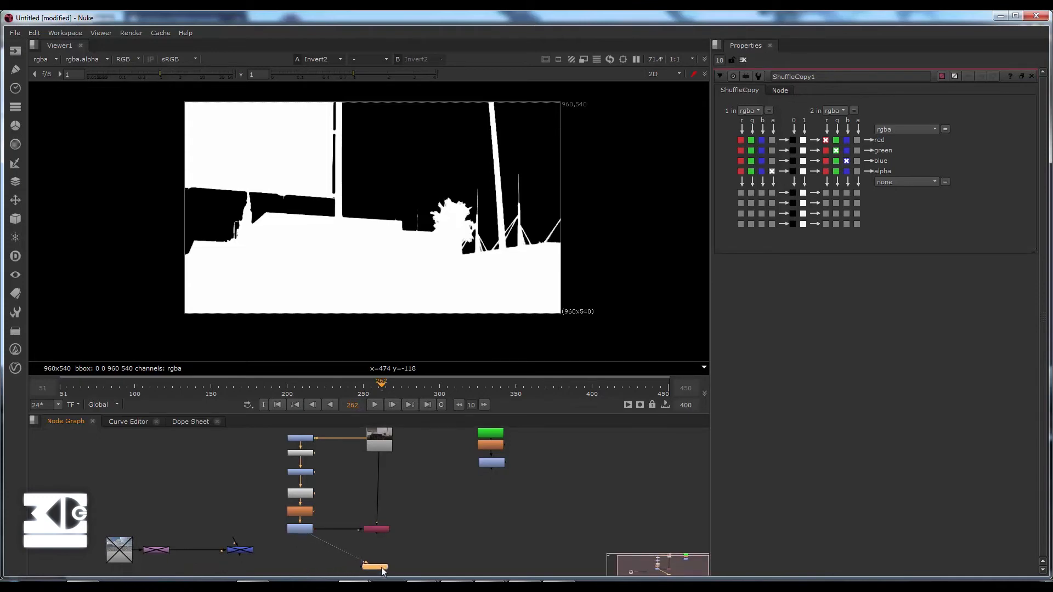
# Step: View ShuffleCopy1's output, check its alpha channel and return the viewer to RGB
pyautogui.click(373, 529)
pyautogui.press('1')
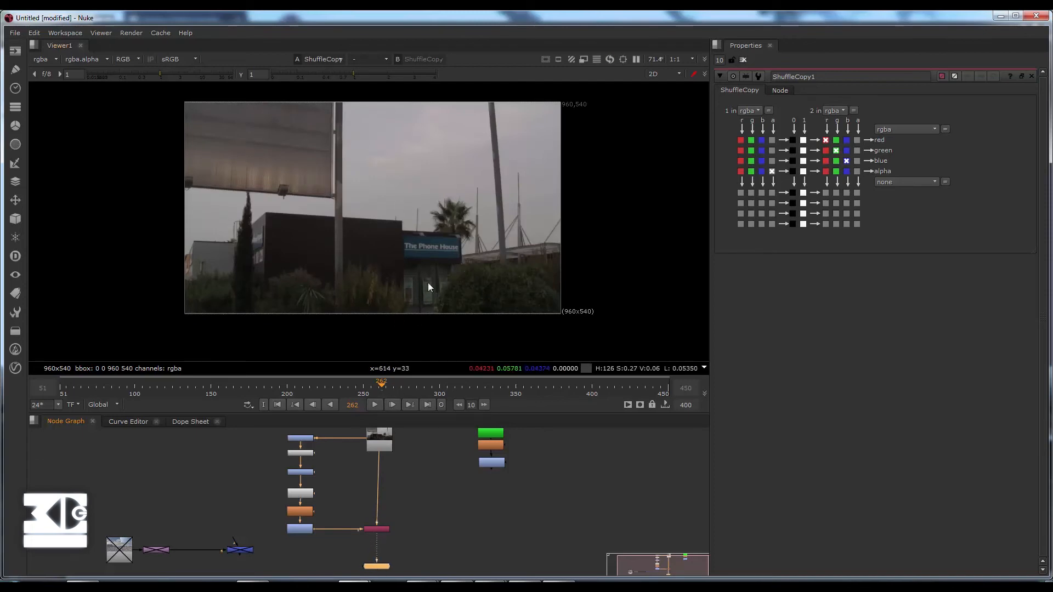
pyautogui.press('a')
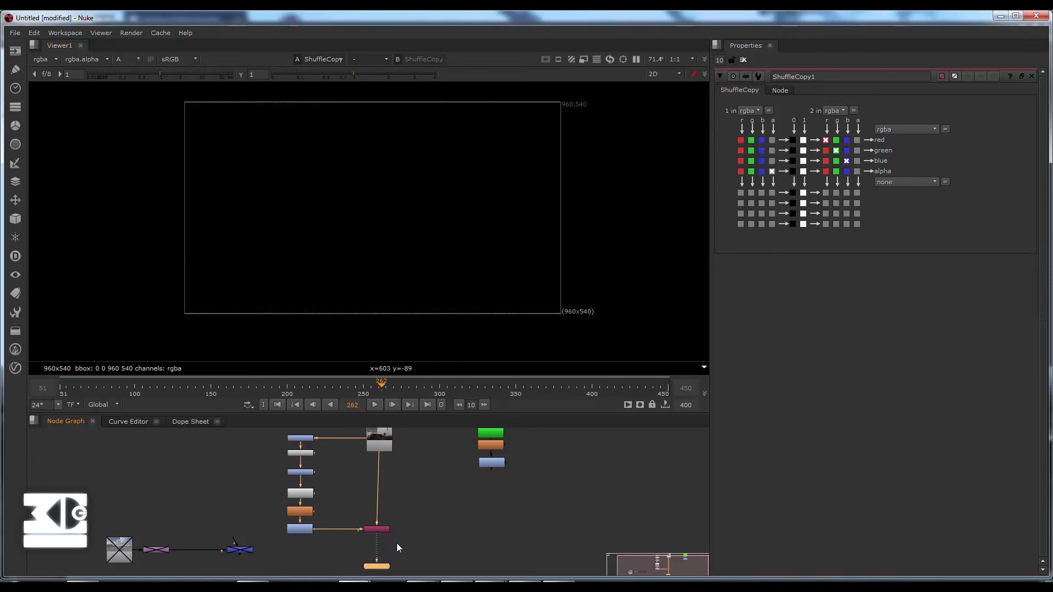
pyautogui.scroll(5, 396, 543)
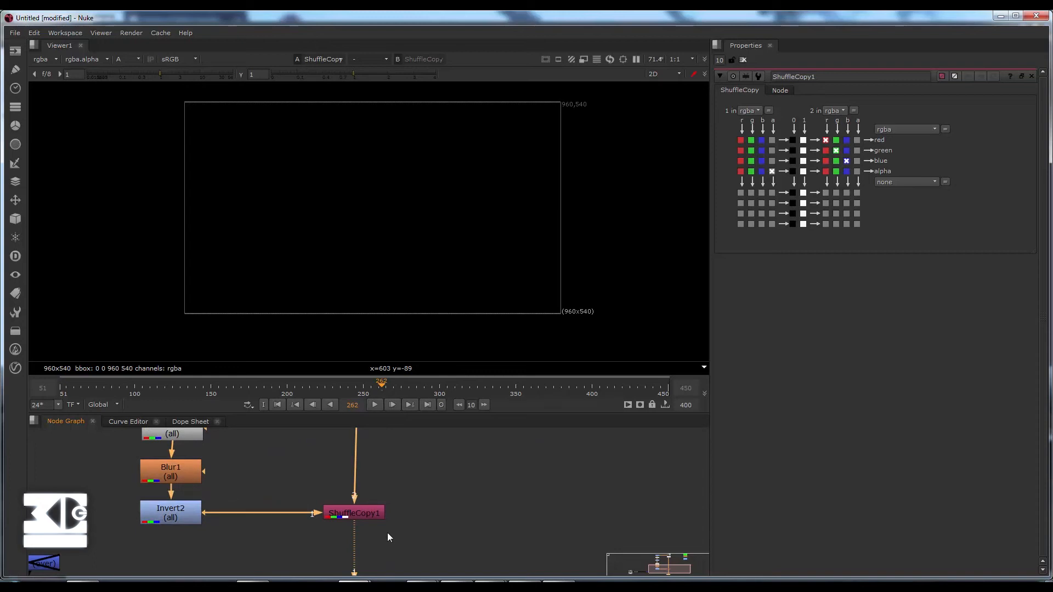
pyautogui.press('a')
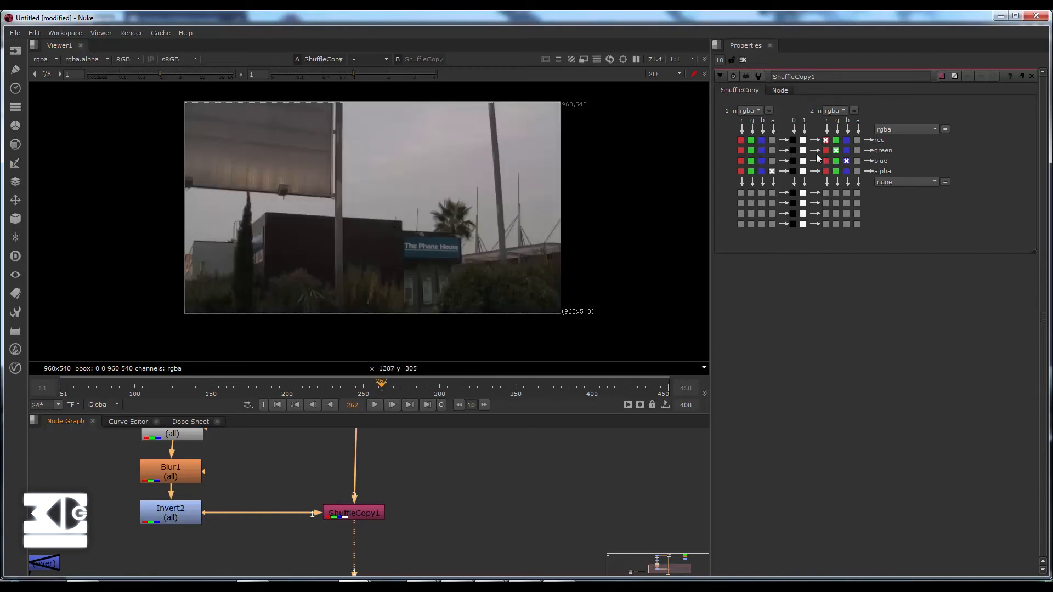
# Step: In ShuffleCopy1, feed the alpha output from the blue channel of input 1
pyautogui.click(769, 170)
pyautogui.press('a')
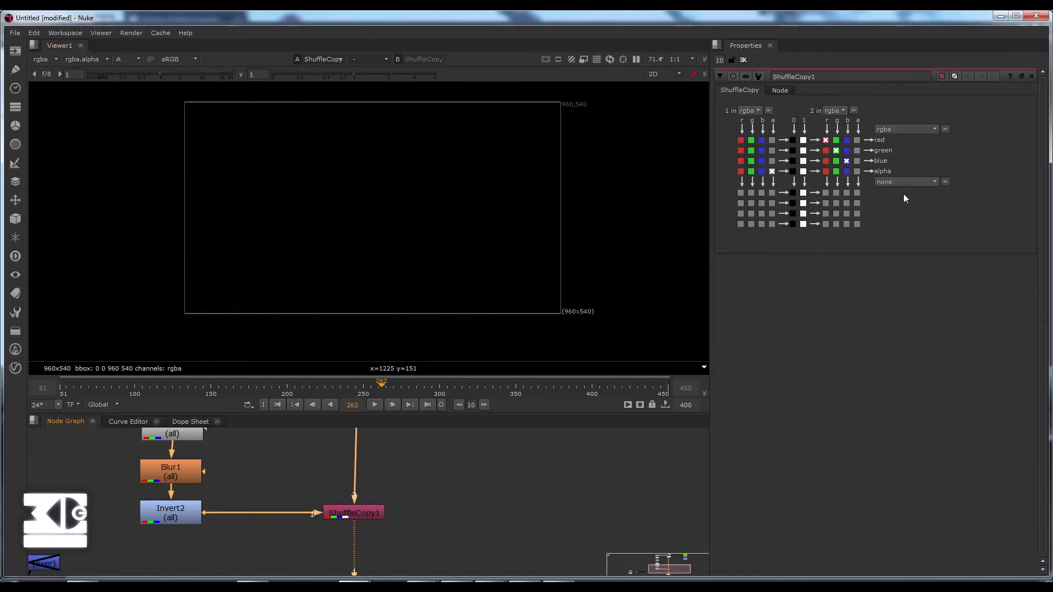
pyautogui.click(857, 171)
pyautogui.click(761, 172)
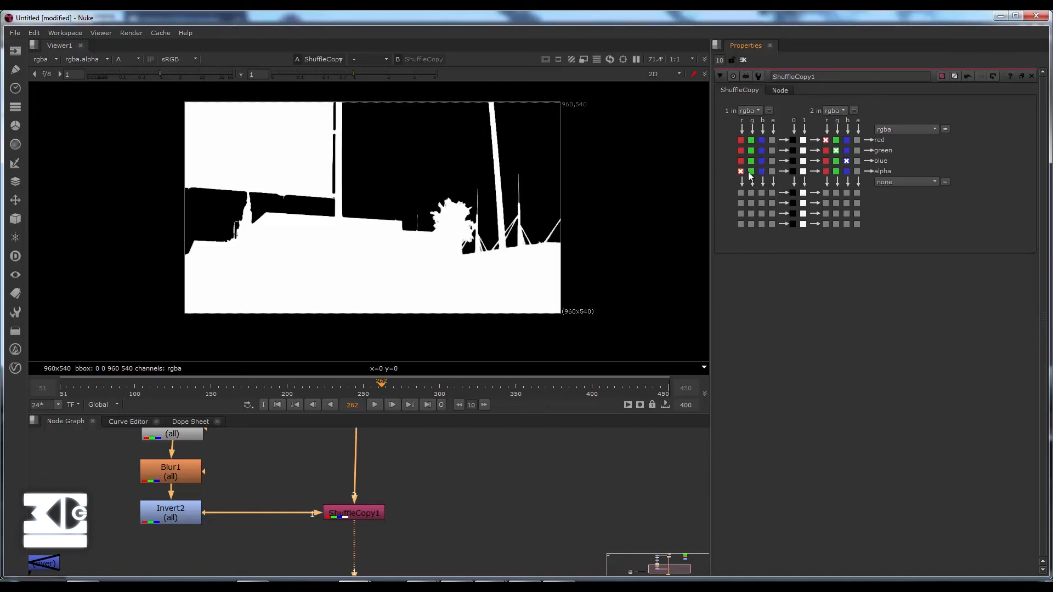
pyautogui.click(751, 172)
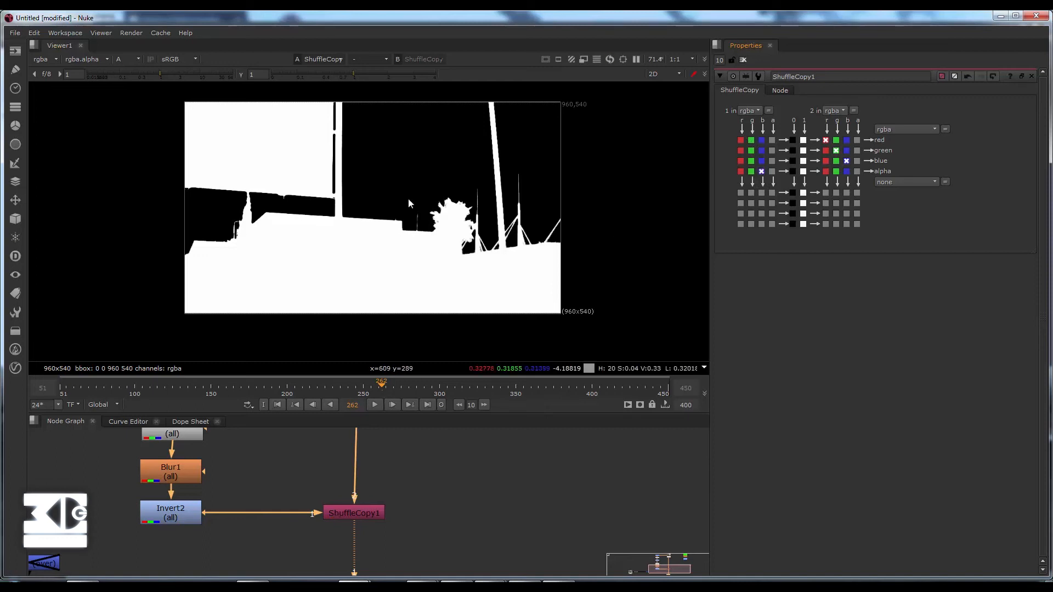
# Step: Compare ShuffleCopy1's alpha with its RGB image, ending on the RGB view
pyautogui.press('a')
pyautogui.press('a')
pyautogui.press('a')
pyautogui.press('a')
pyautogui.press('a')
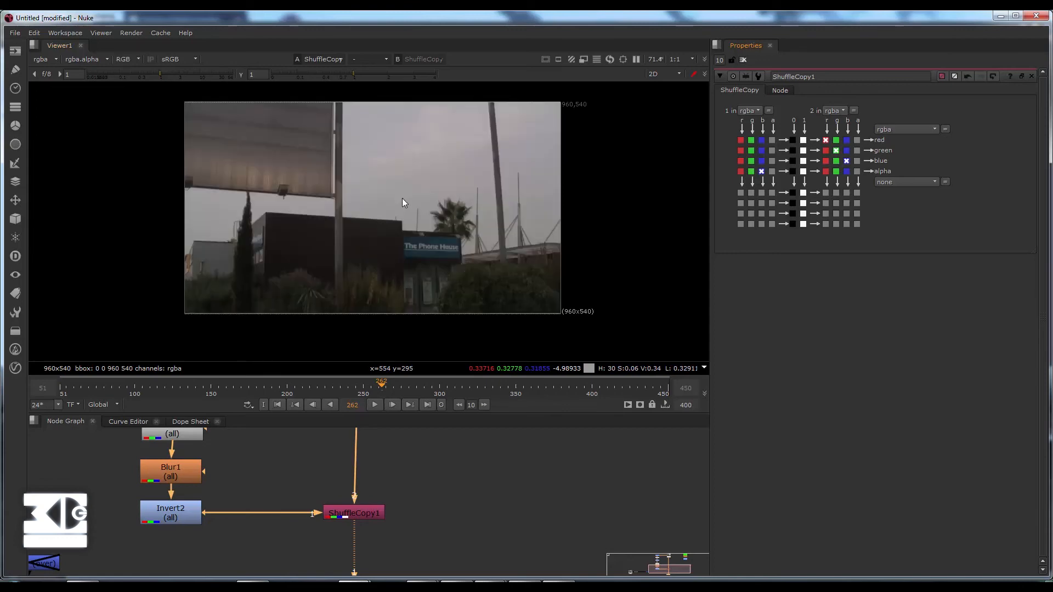
# Step: Place Merge1 between ShuffleCopy1 and Viewer1, connect its A input to ShuffleCopy1 and view the merge output
pyautogui.scroll(-4, 346, 482)
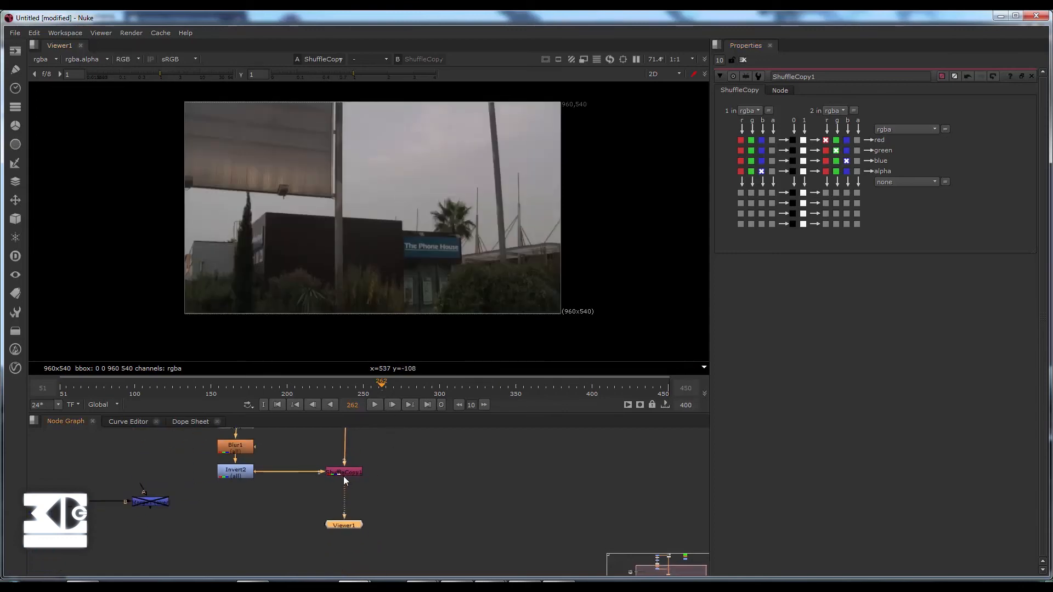
pyautogui.moveTo(186, 497); pyautogui.dragTo(347, 498)
pyautogui.click(355, 526)
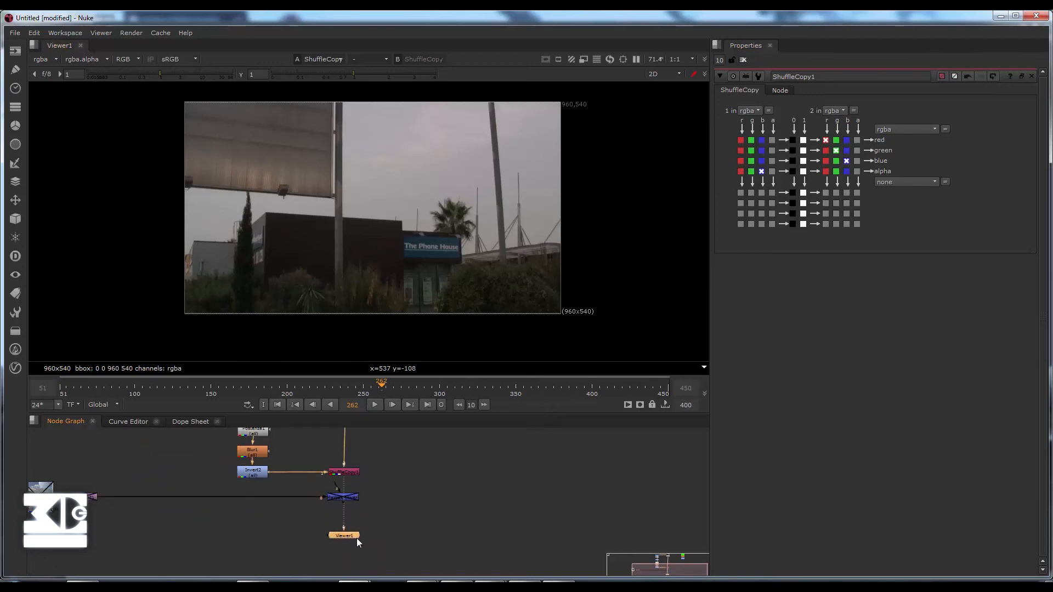
pyautogui.scroll(4, 336, 482)
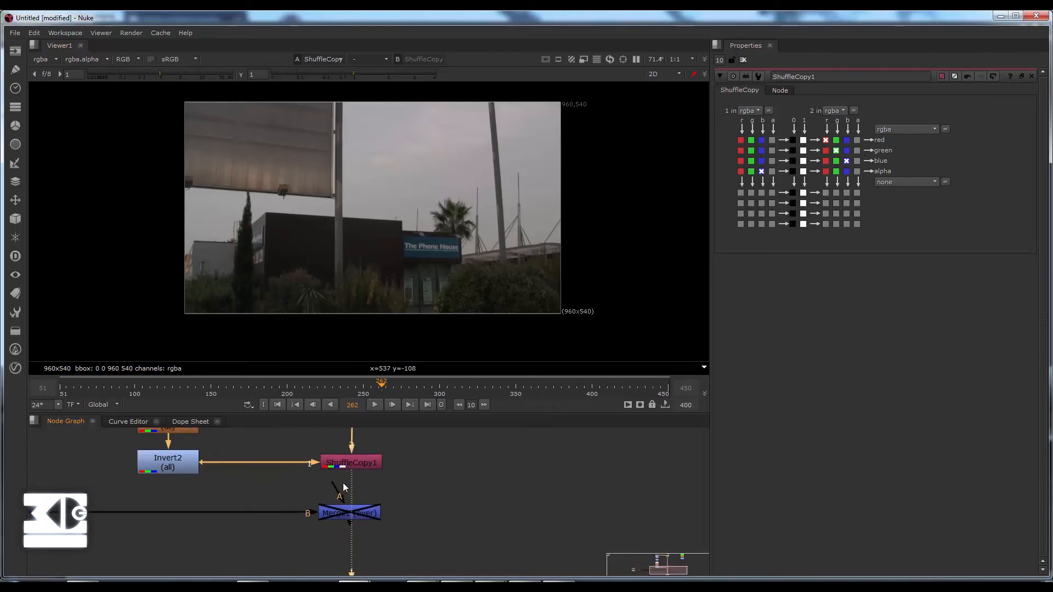
pyautogui.click(346, 511)
pyautogui.press('1')
# Step: Re-enable Merge1, the sky Read node and the node between them
pyautogui.scroll(-4, 342, 469)
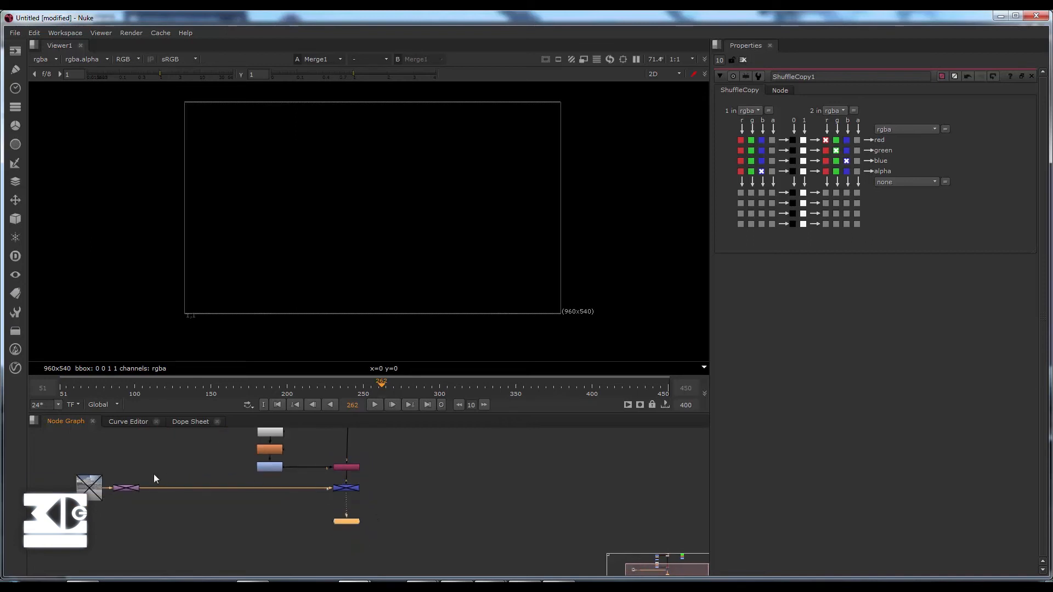
pyautogui.moveTo(413, 476); pyautogui.dragTo(34, 511)
pyautogui.press('d')
pyautogui.click(87, 486)
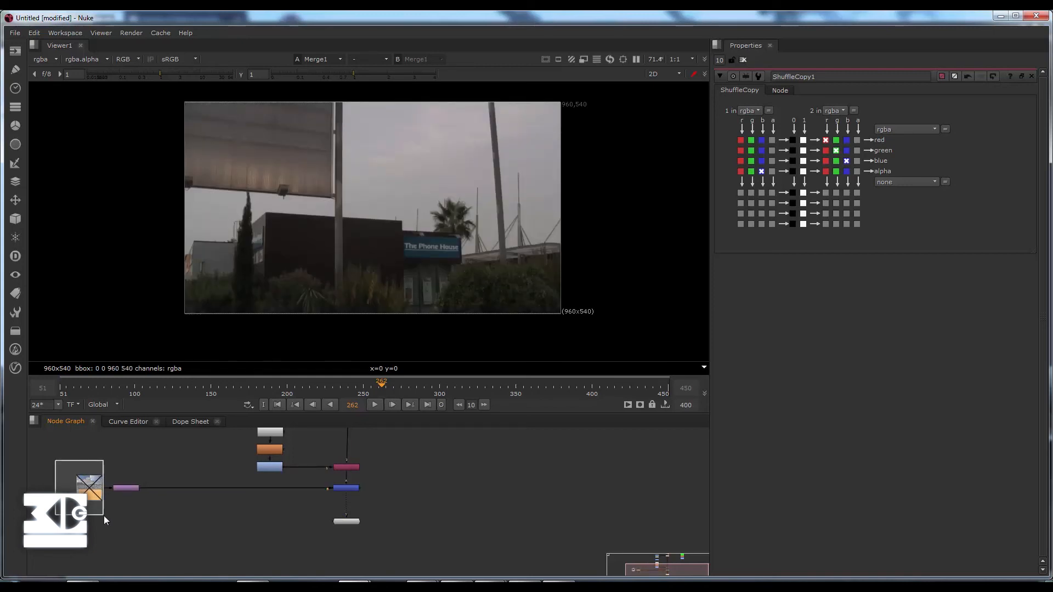
# Step: Play the sky composite from the first frame, pausing along the way, and scrub back to frame 179
pyautogui.moveTo(437, 480); pyautogui.dragTo(429, 506, button='middle')
pyautogui.scroll(-2, 432, 509)
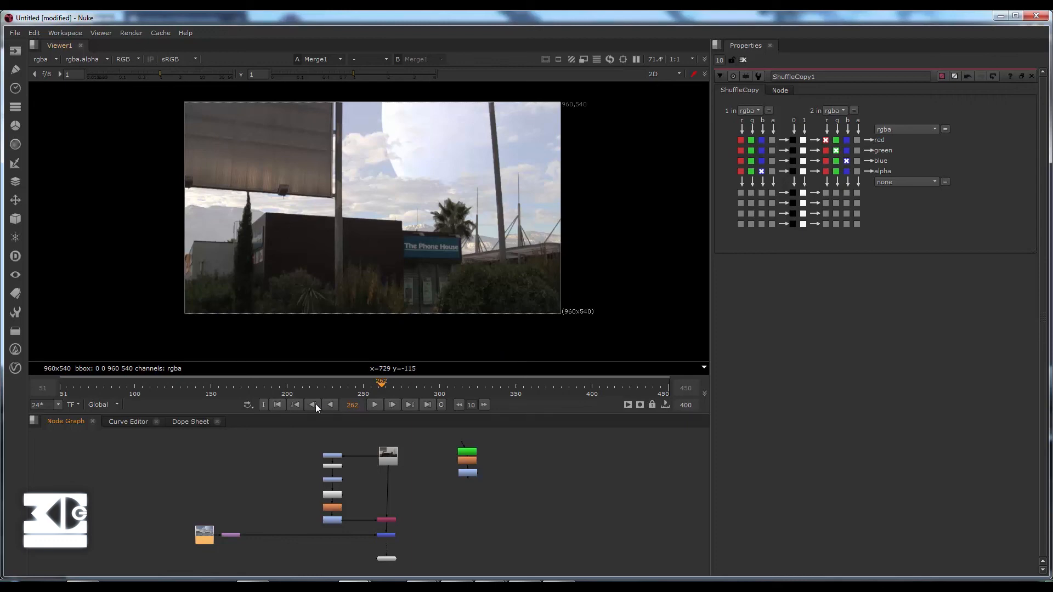
pyautogui.click(281, 404)
pyautogui.click(376, 406)
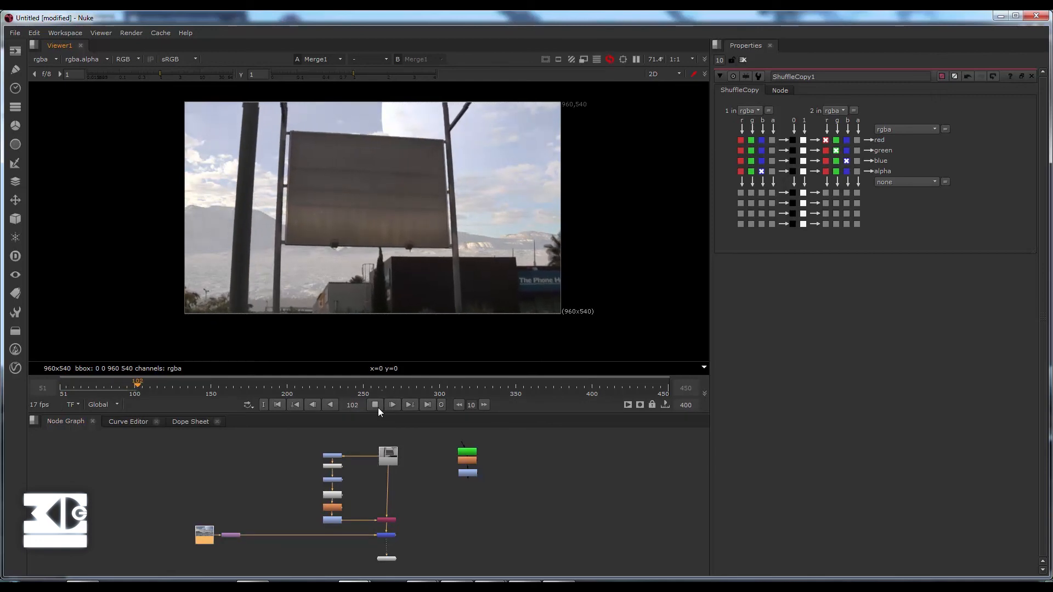
pyautogui.click(377, 408)
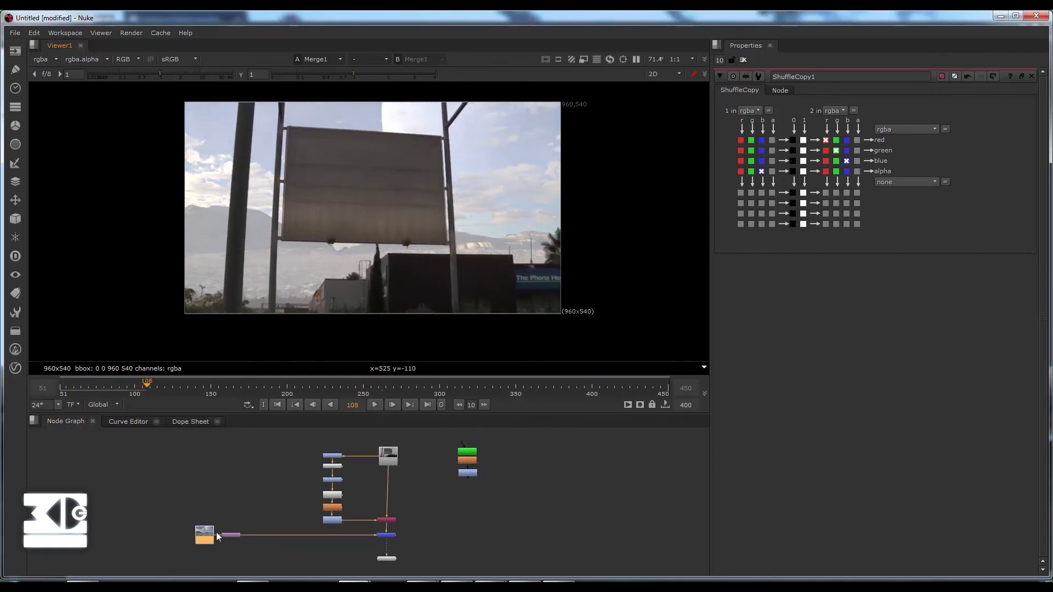
pyautogui.click(375, 405)
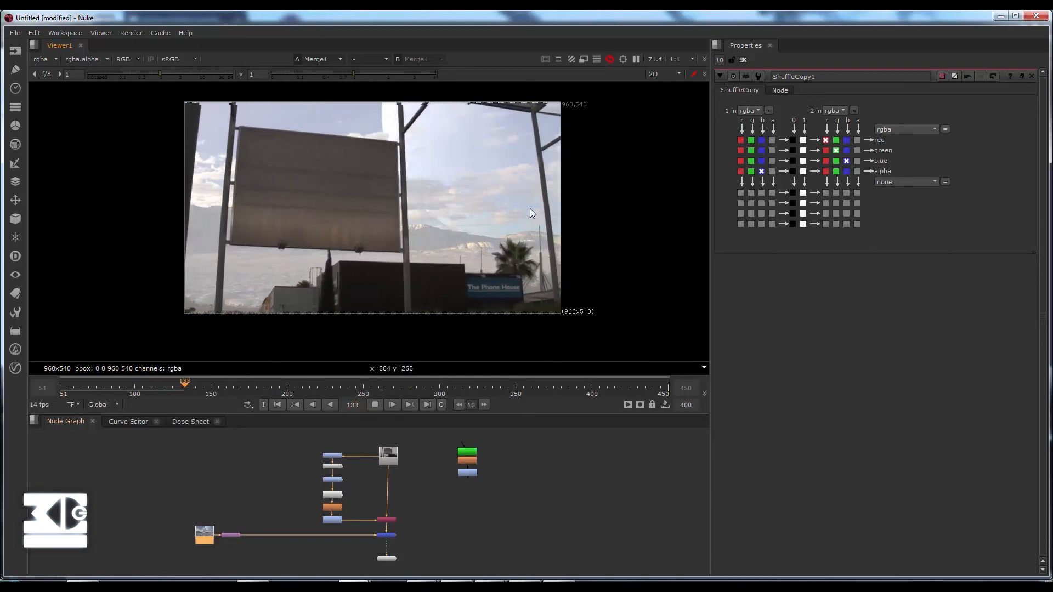
pyautogui.click(375, 406)
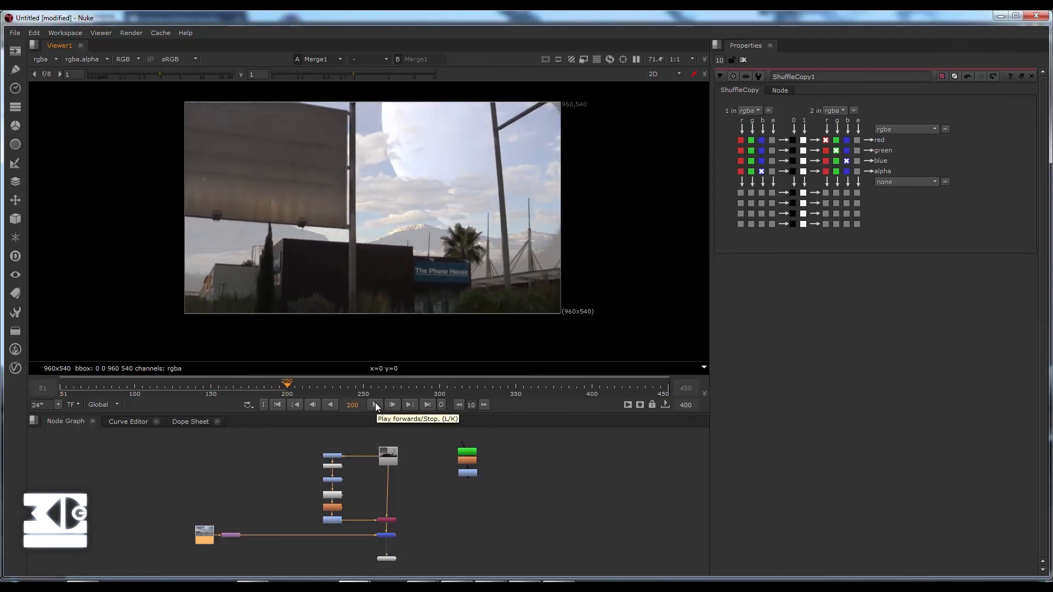
pyautogui.moveTo(308, 390); pyautogui.dragTo(255, 383)
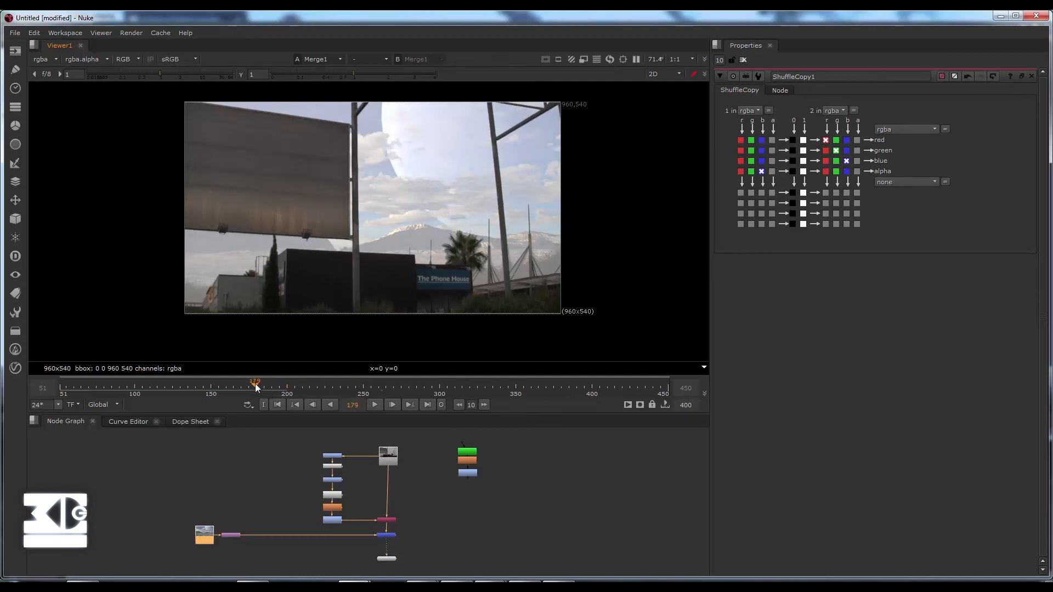